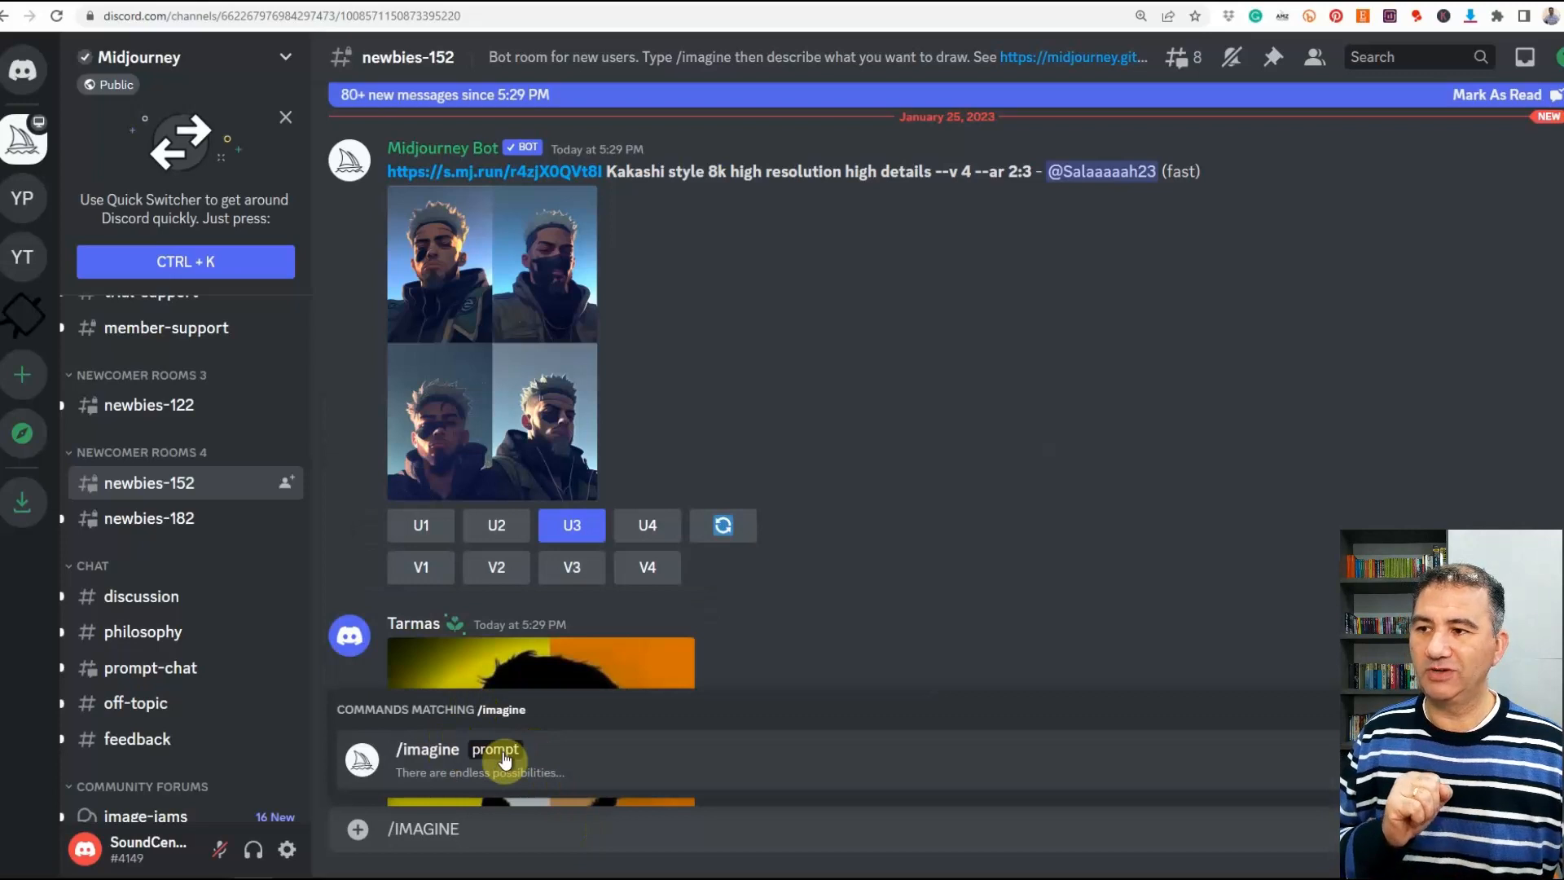
- Submit the /imagine prompt "beach, sunset, beautiful, surreal, cinematic, palm trees, black background, circular design, realistic, illustration, vibrant rich colors, high contrast, no watermark, --ar 3:2"
left_click(505, 759)
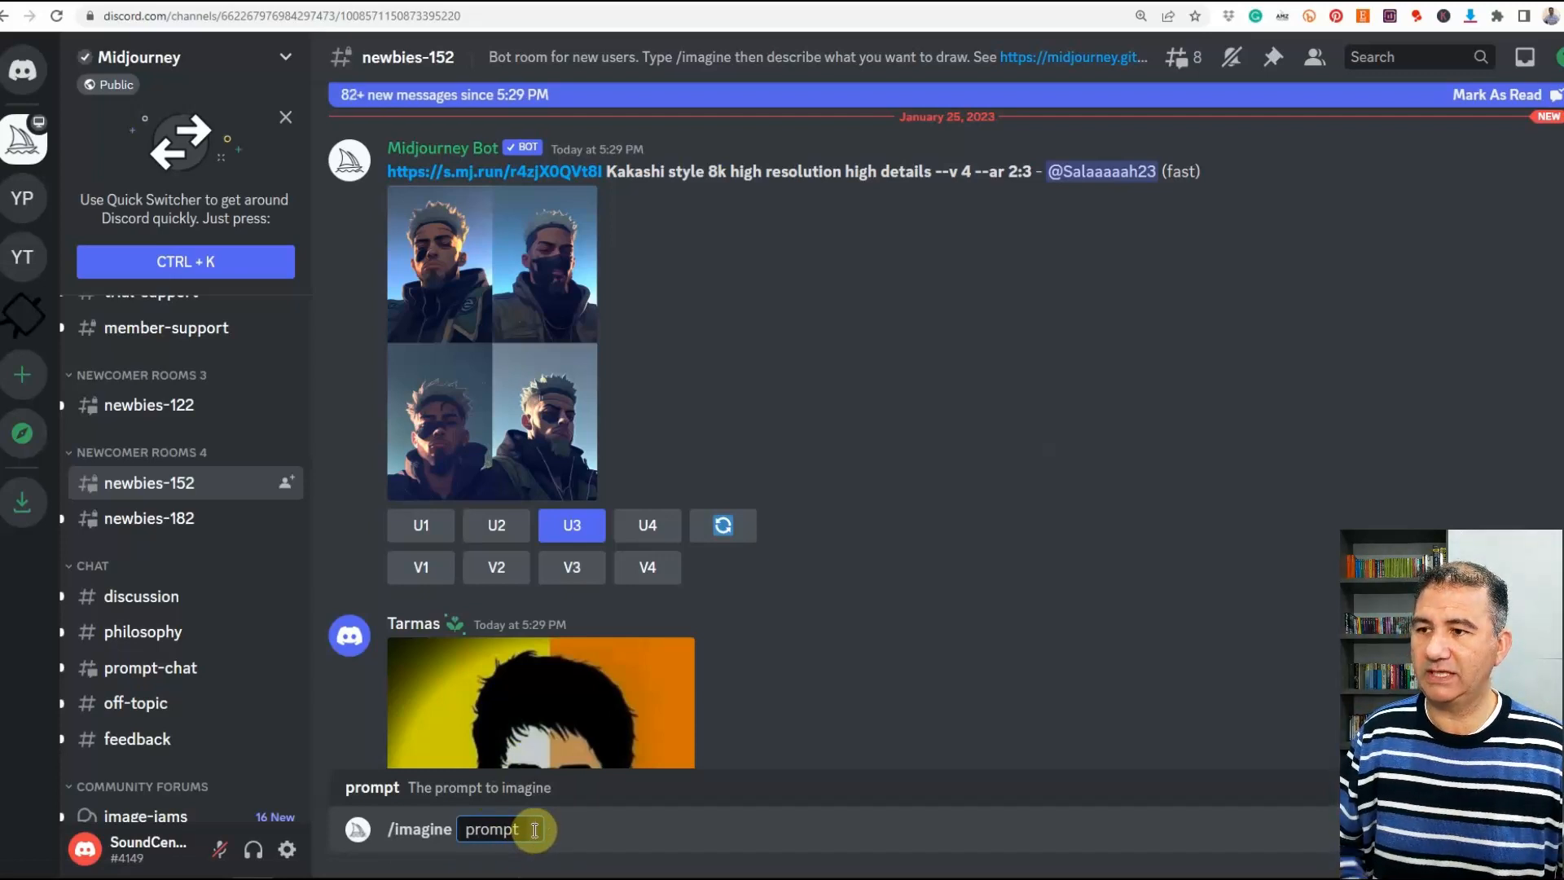
type("beach, sunset, beautiful, surreal, cinematic, palm trees, black background, circular design, realistic, illustration, vibrant rich contrast, no watermark, --ar 3:2")
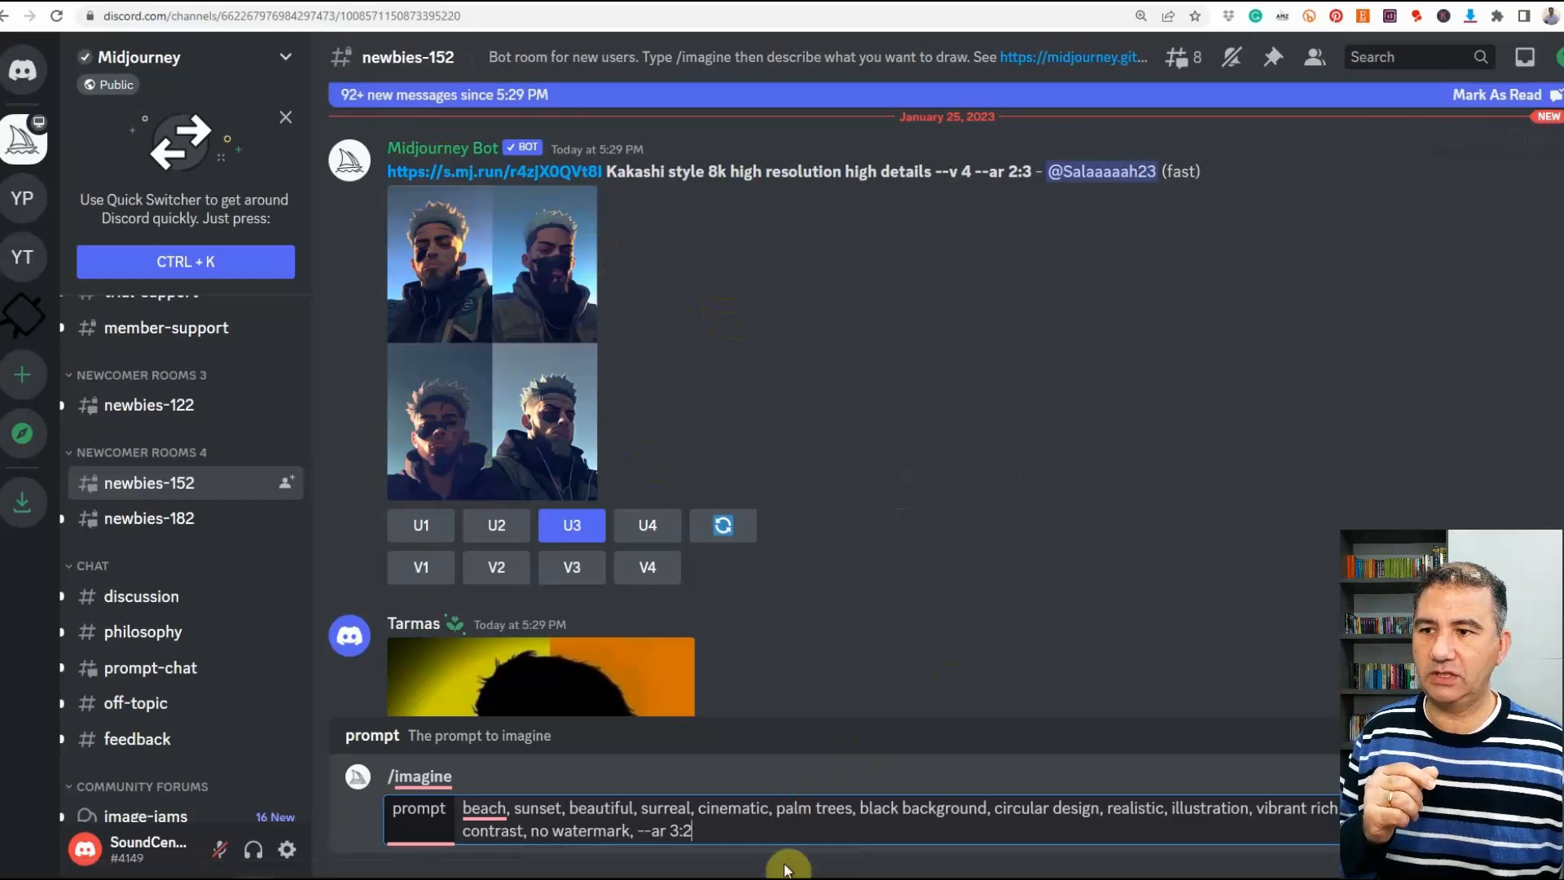
key("Return")
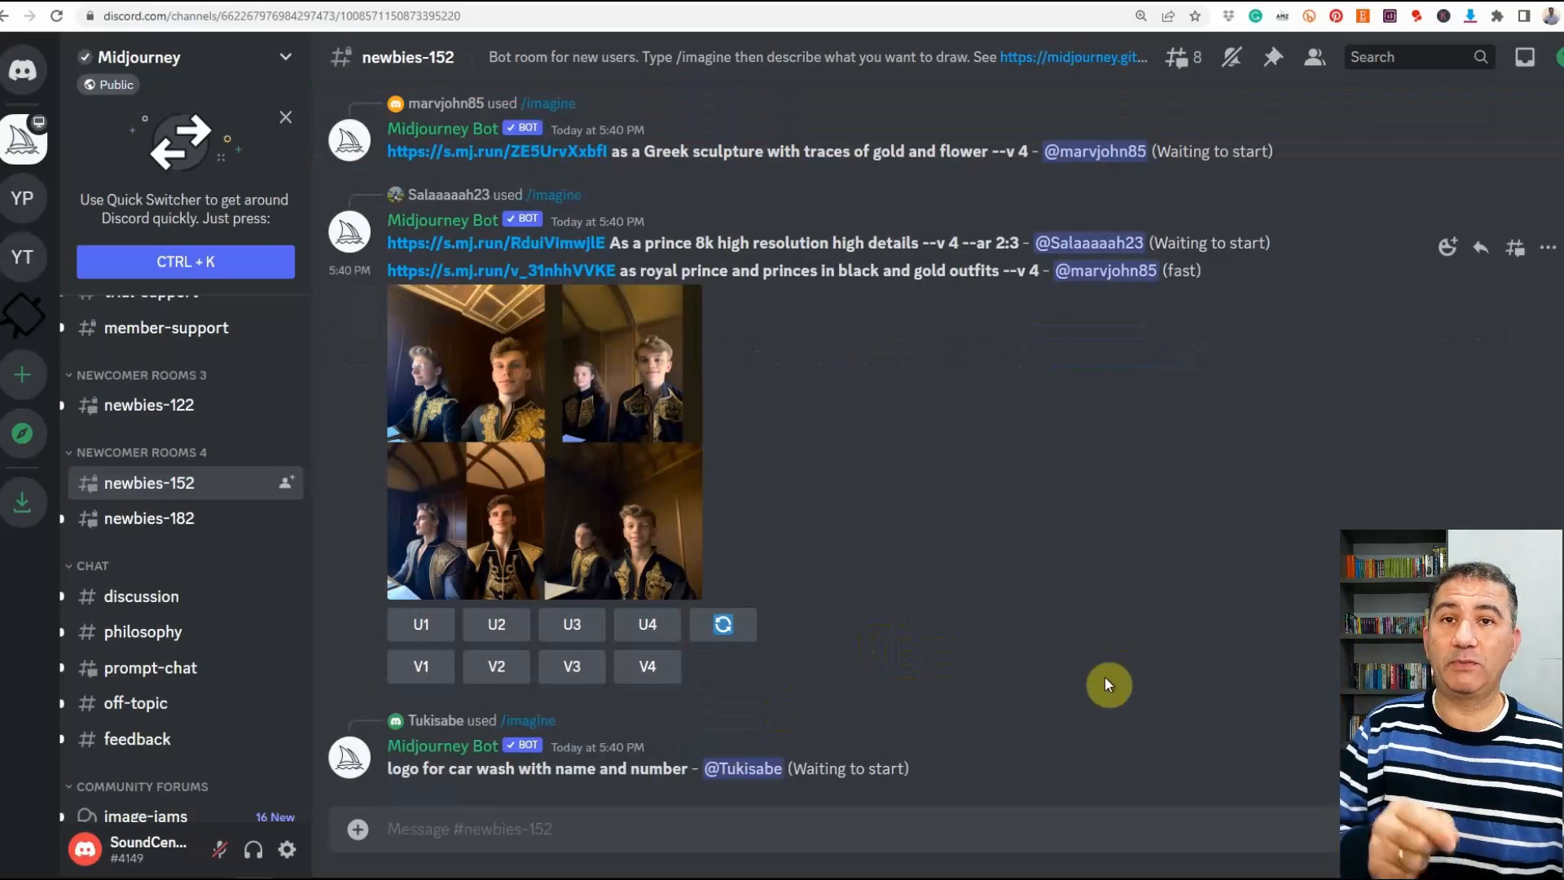
- Look through the newbies-152 channel for the image grid generated from the beach sunset prompt
scroll(1108, 656, "up", 7)
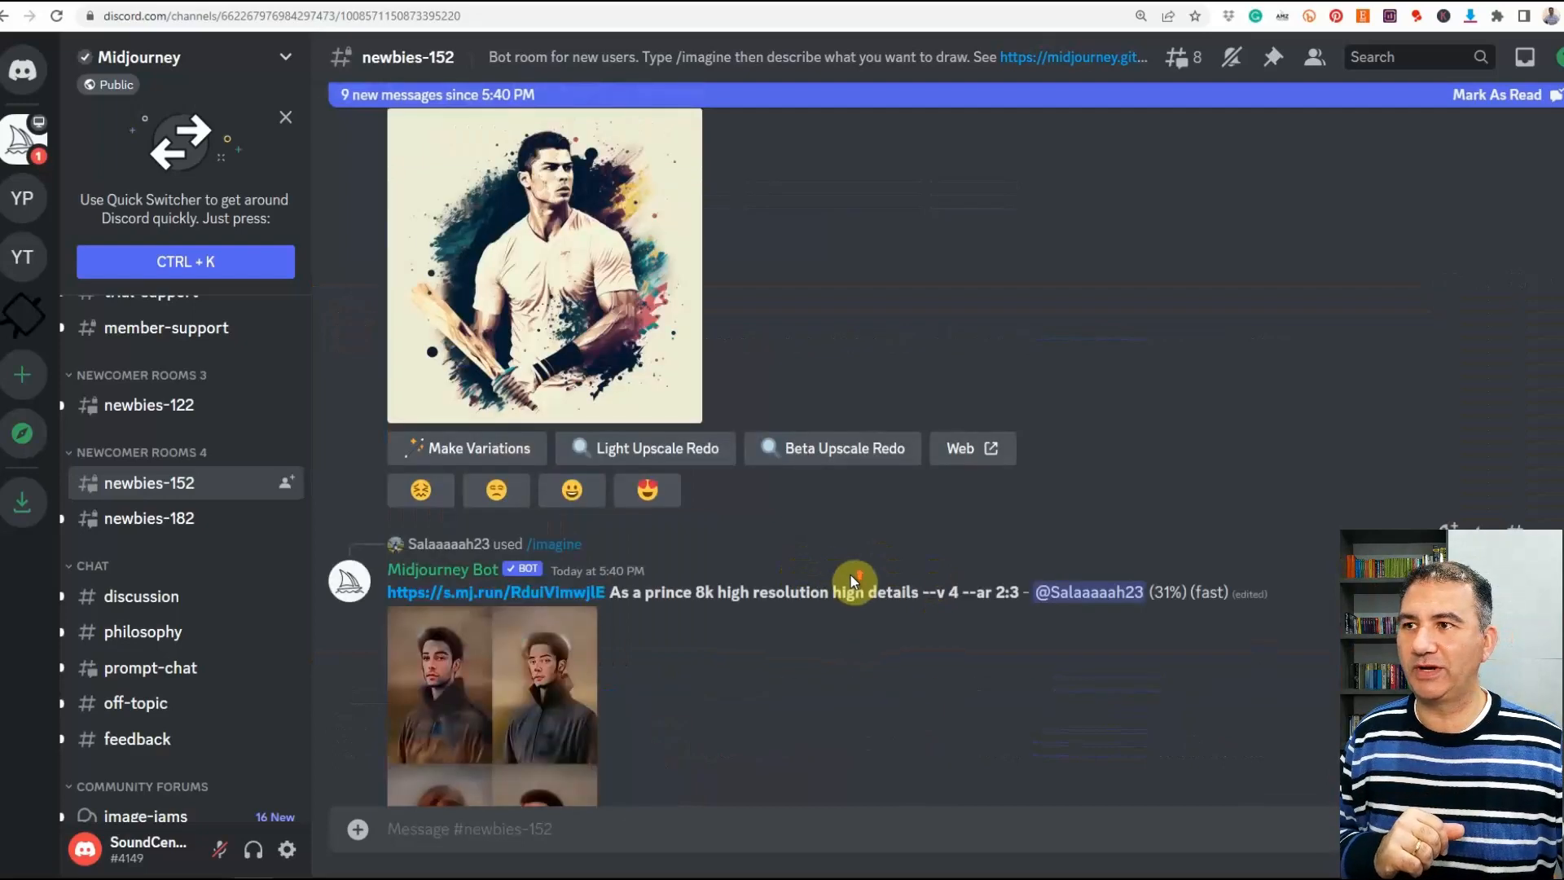
scroll(849, 574, "up", 20)
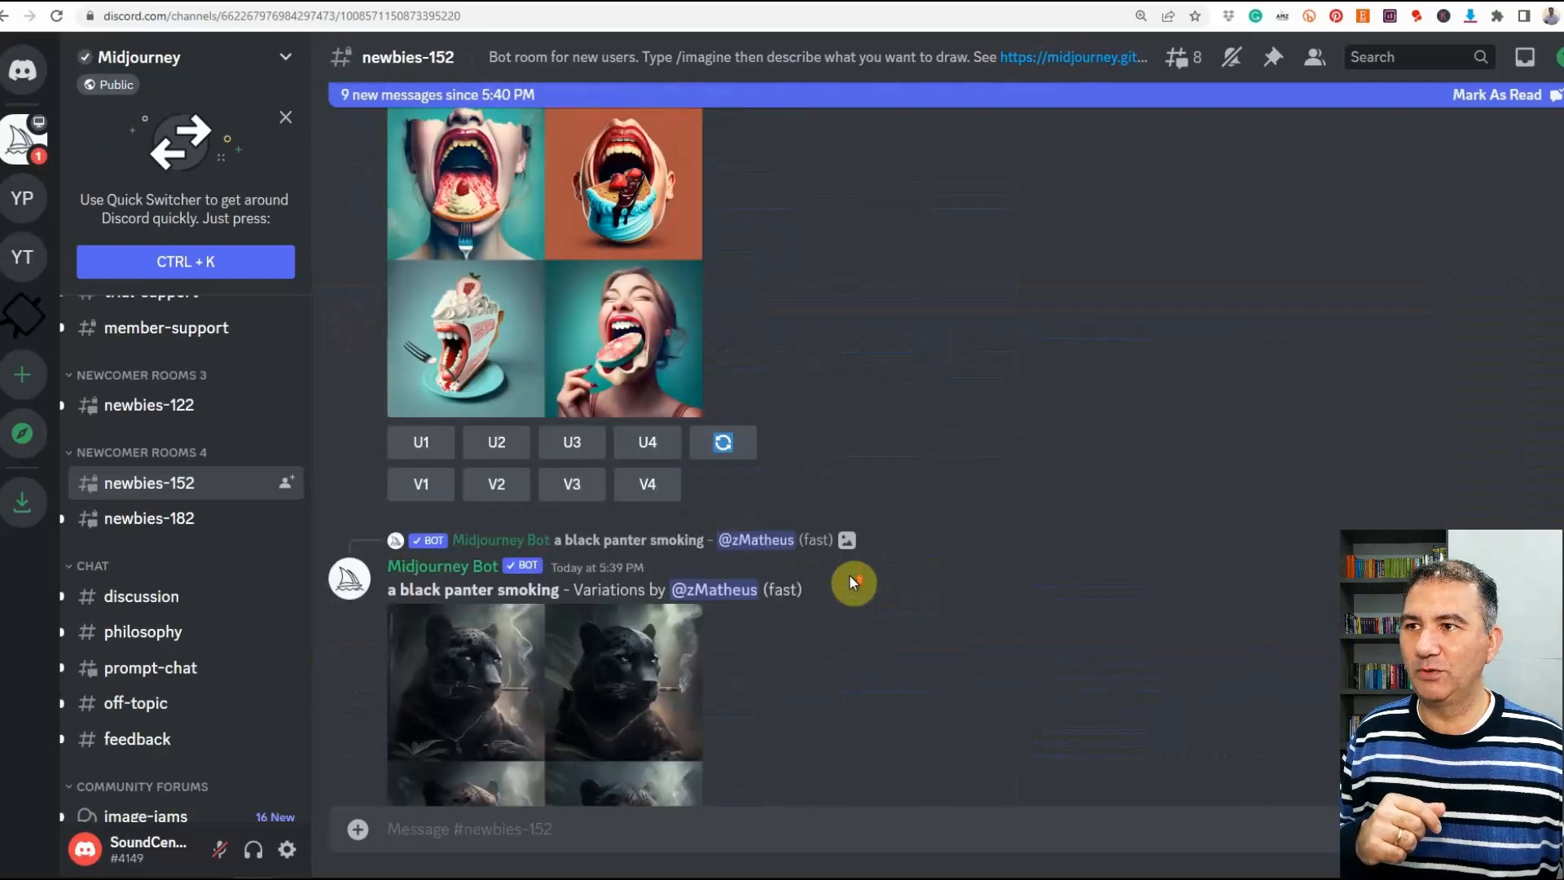
scroll(848, 574, "up", 20)
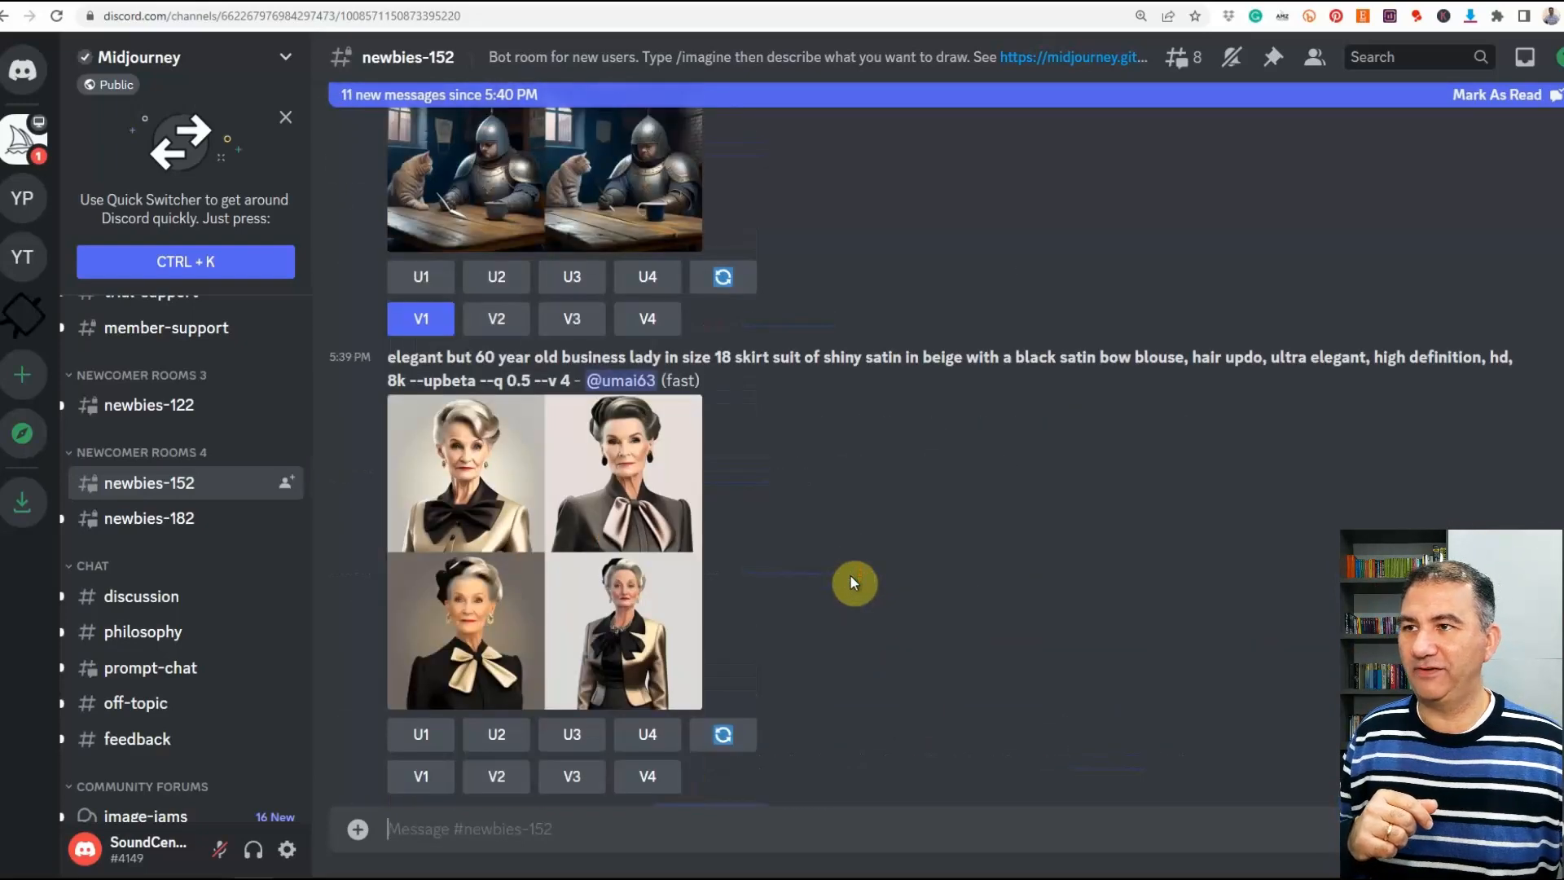
scroll(849, 574, "up", 20)
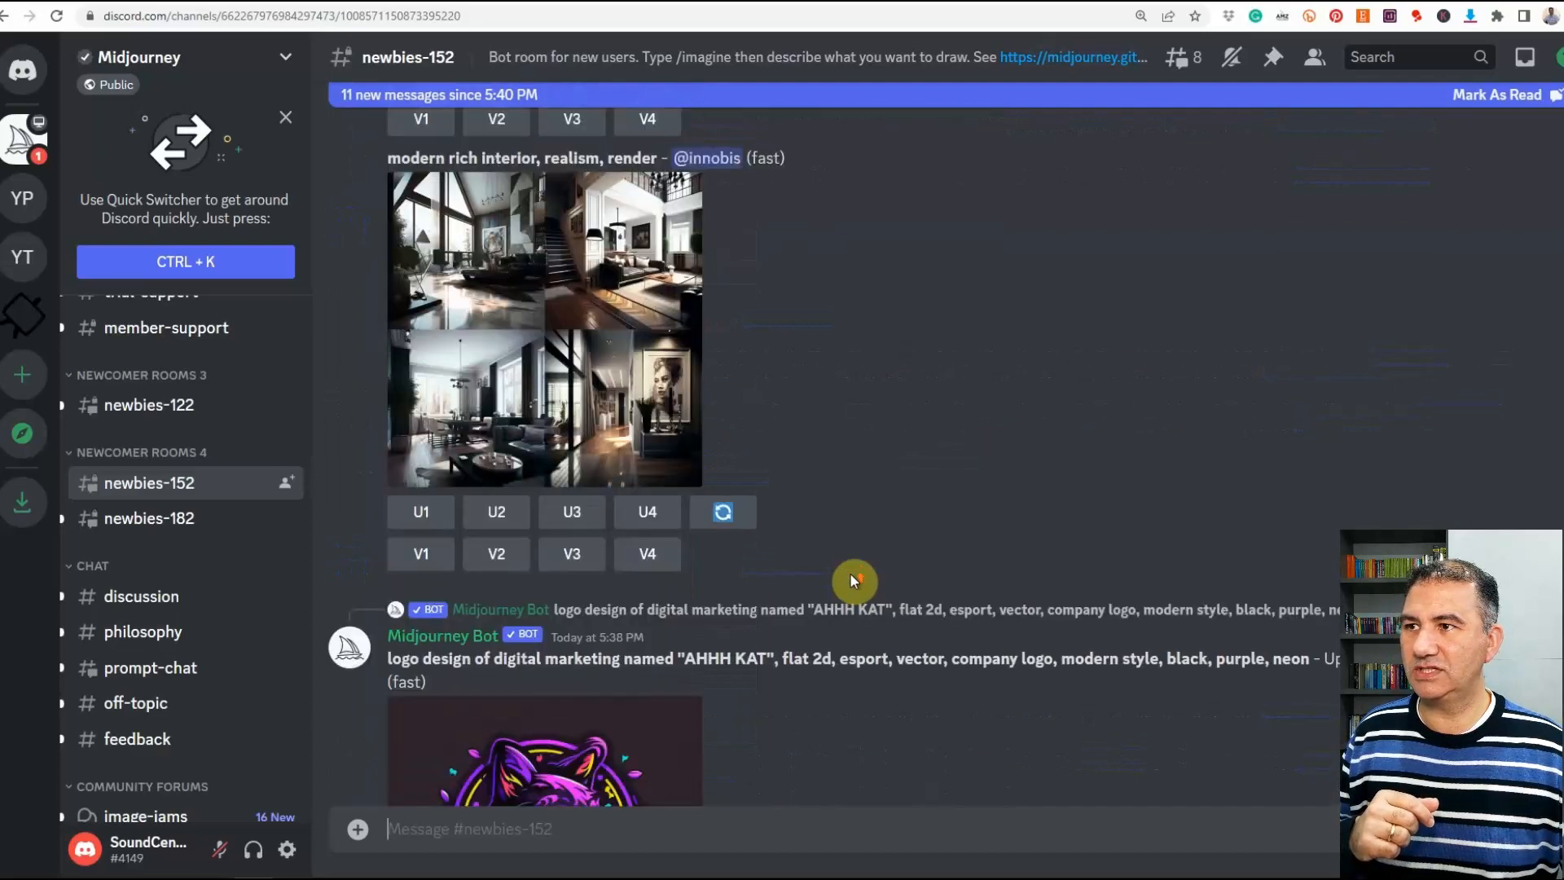
scroll(849, 574, "up", 20)
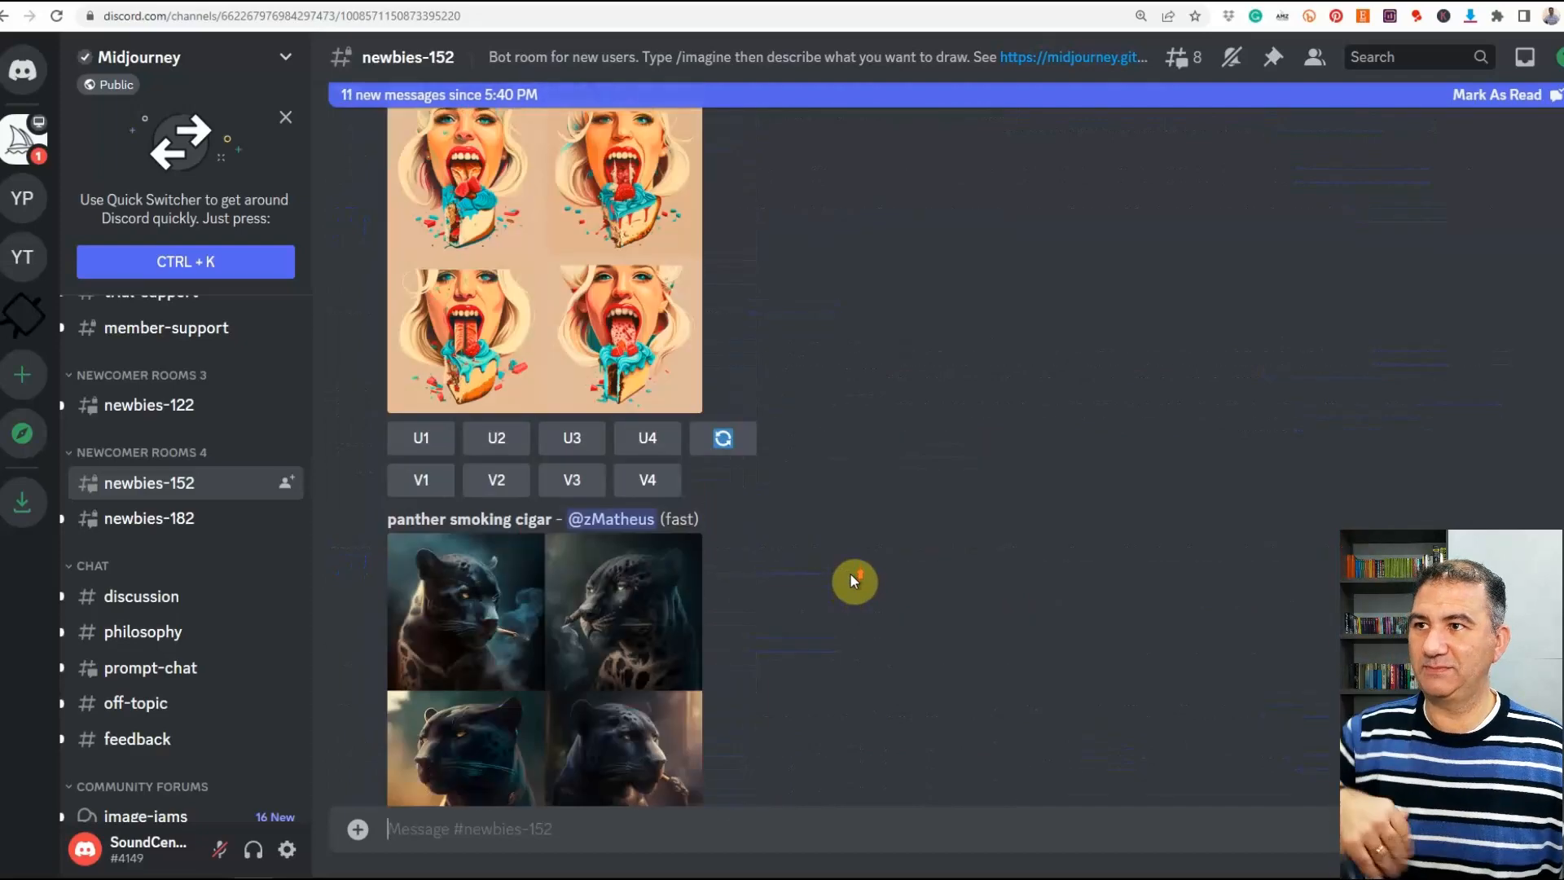
scroll(849, 573, "up", 20)
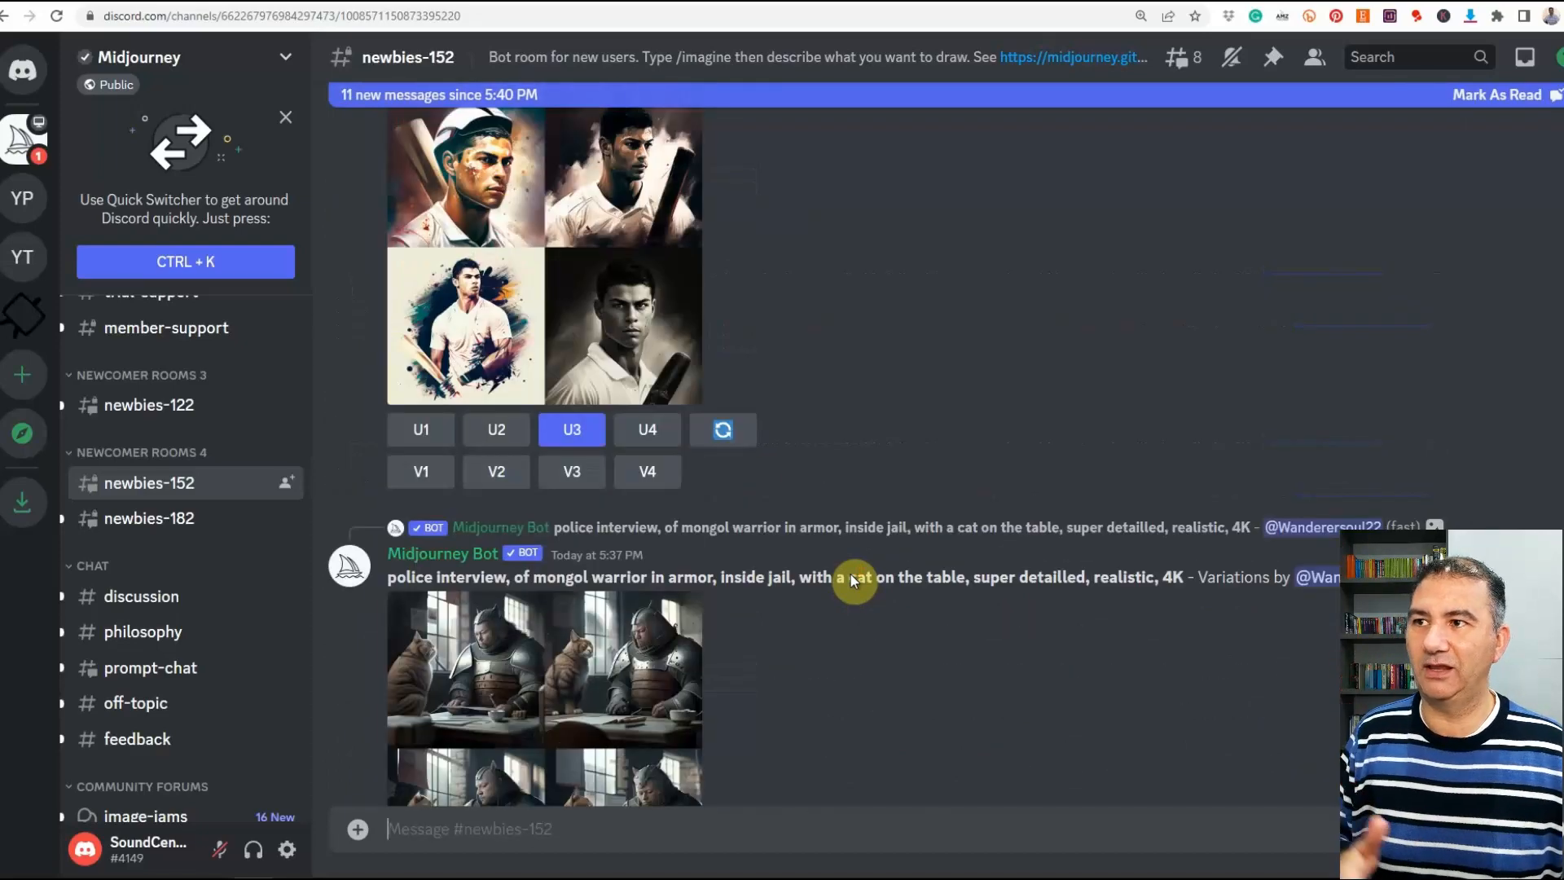
scroll(849, 574, "up", 10)
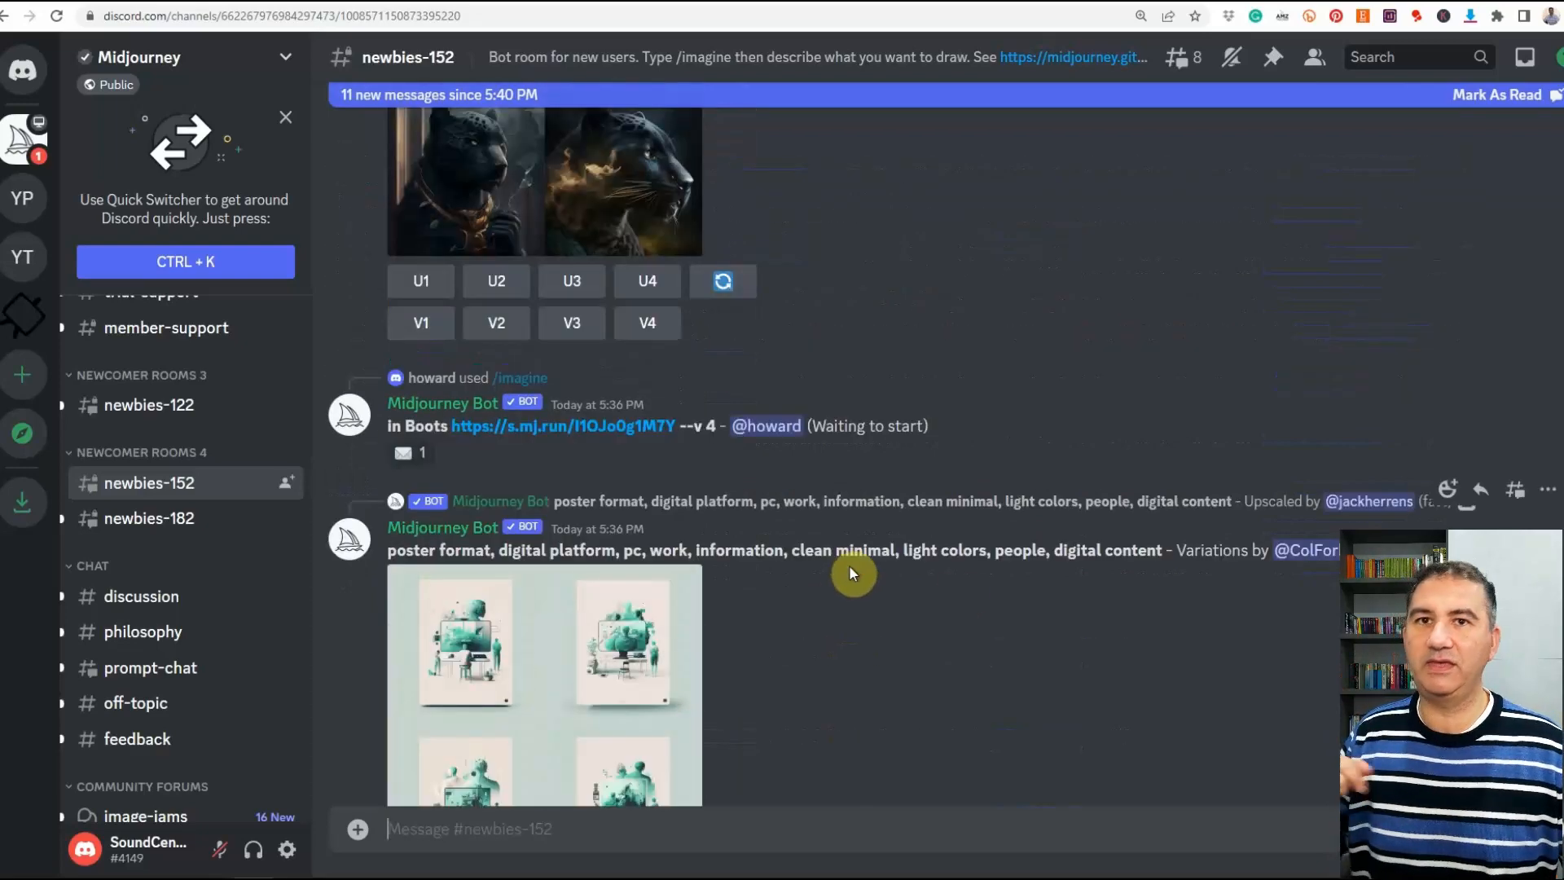
scroll(849, 573, "down", 15)
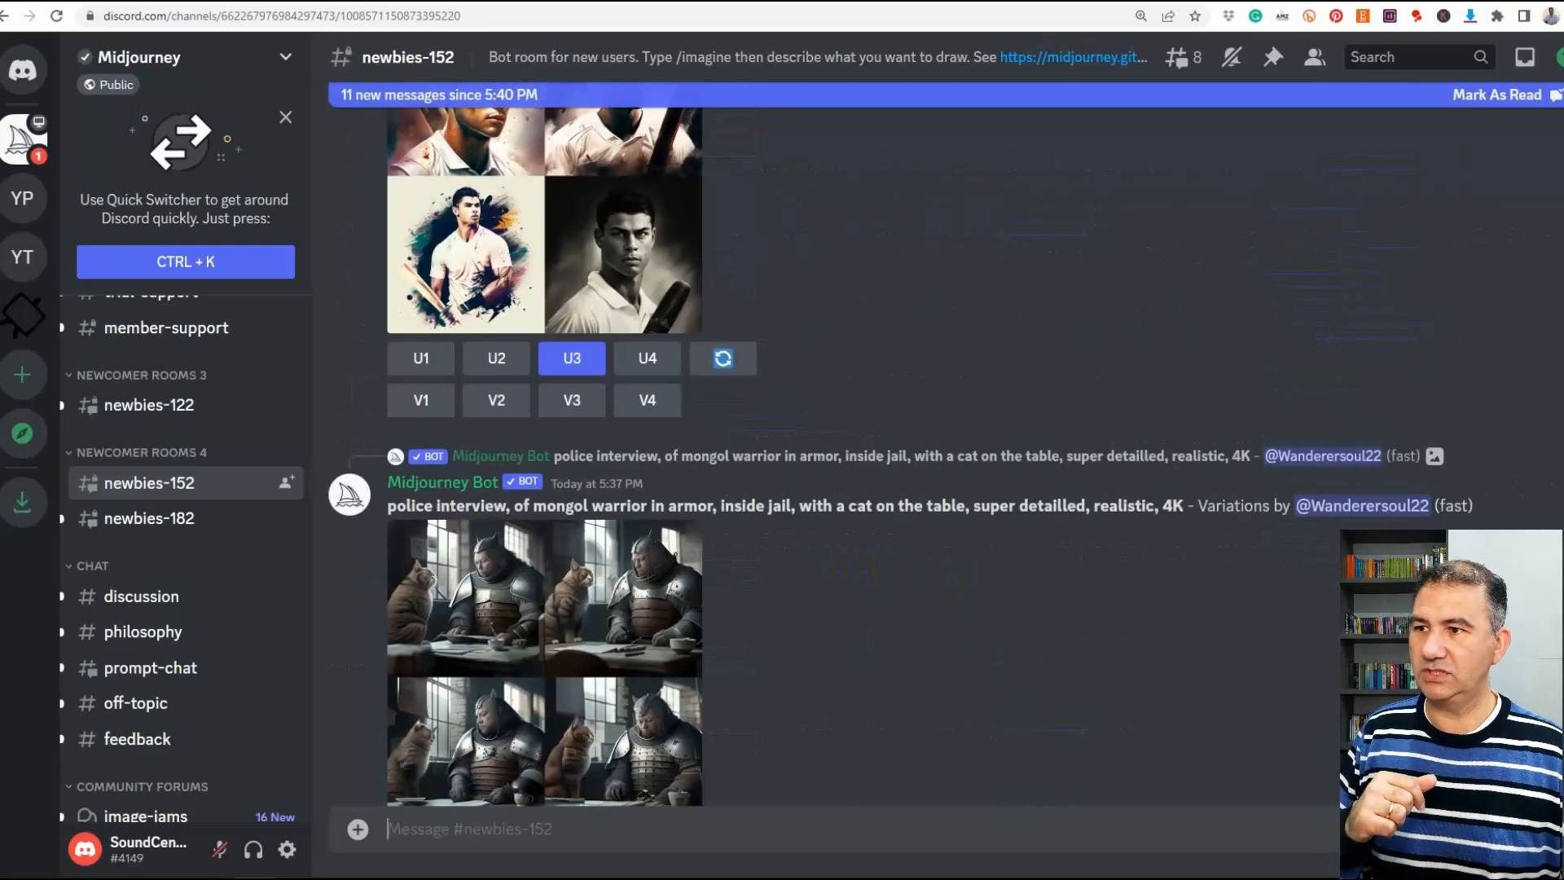
scroll(849, 574, "down", 15)
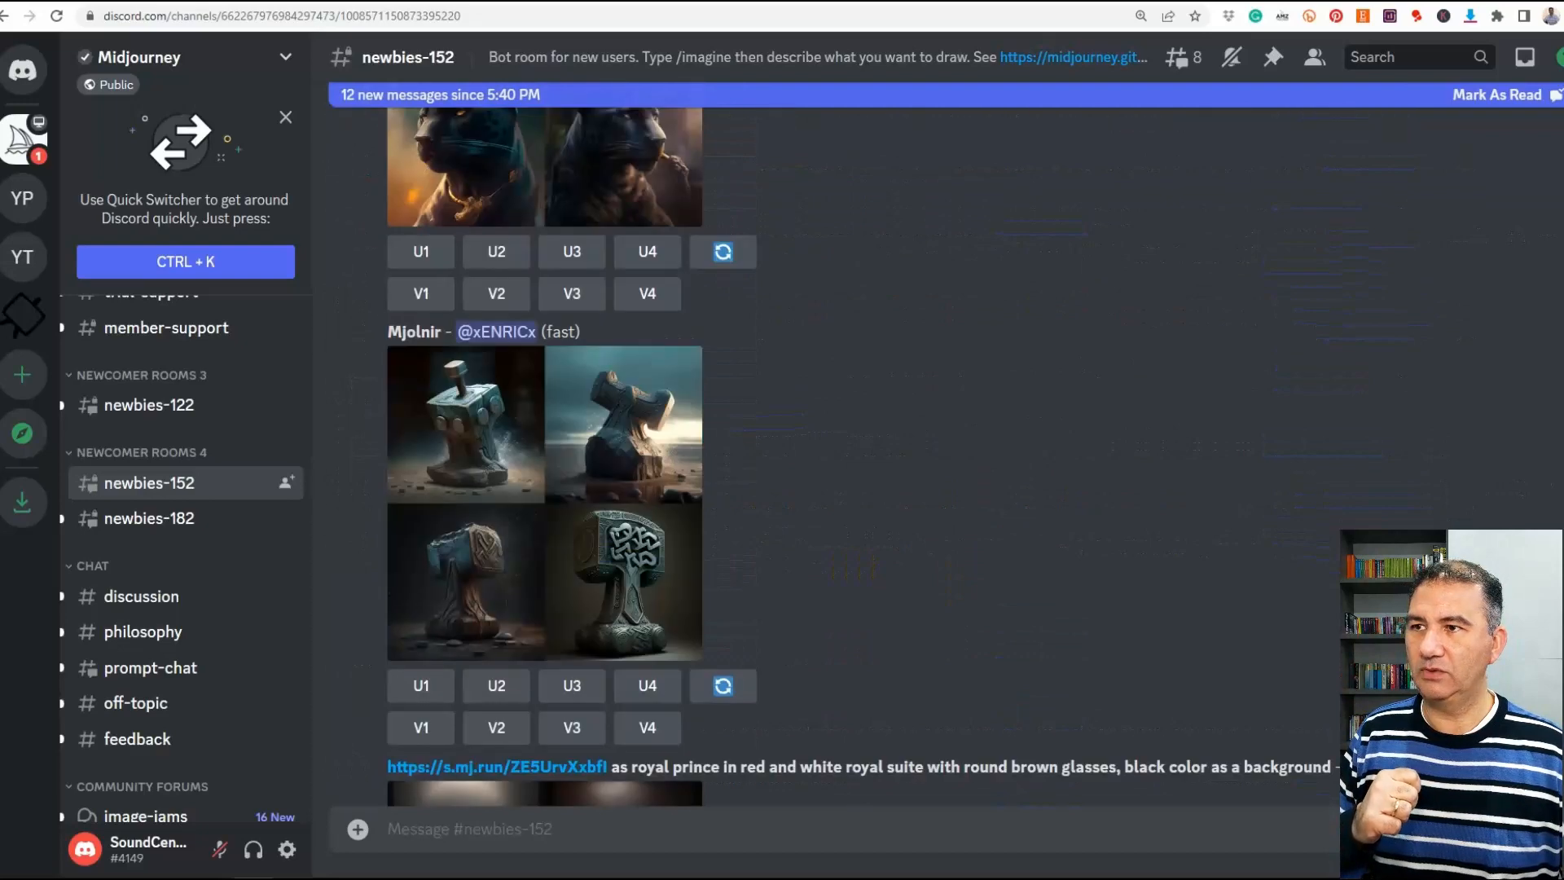
scroll(848, 573, "down", 5)
scroll(849, 574, "up", 15)
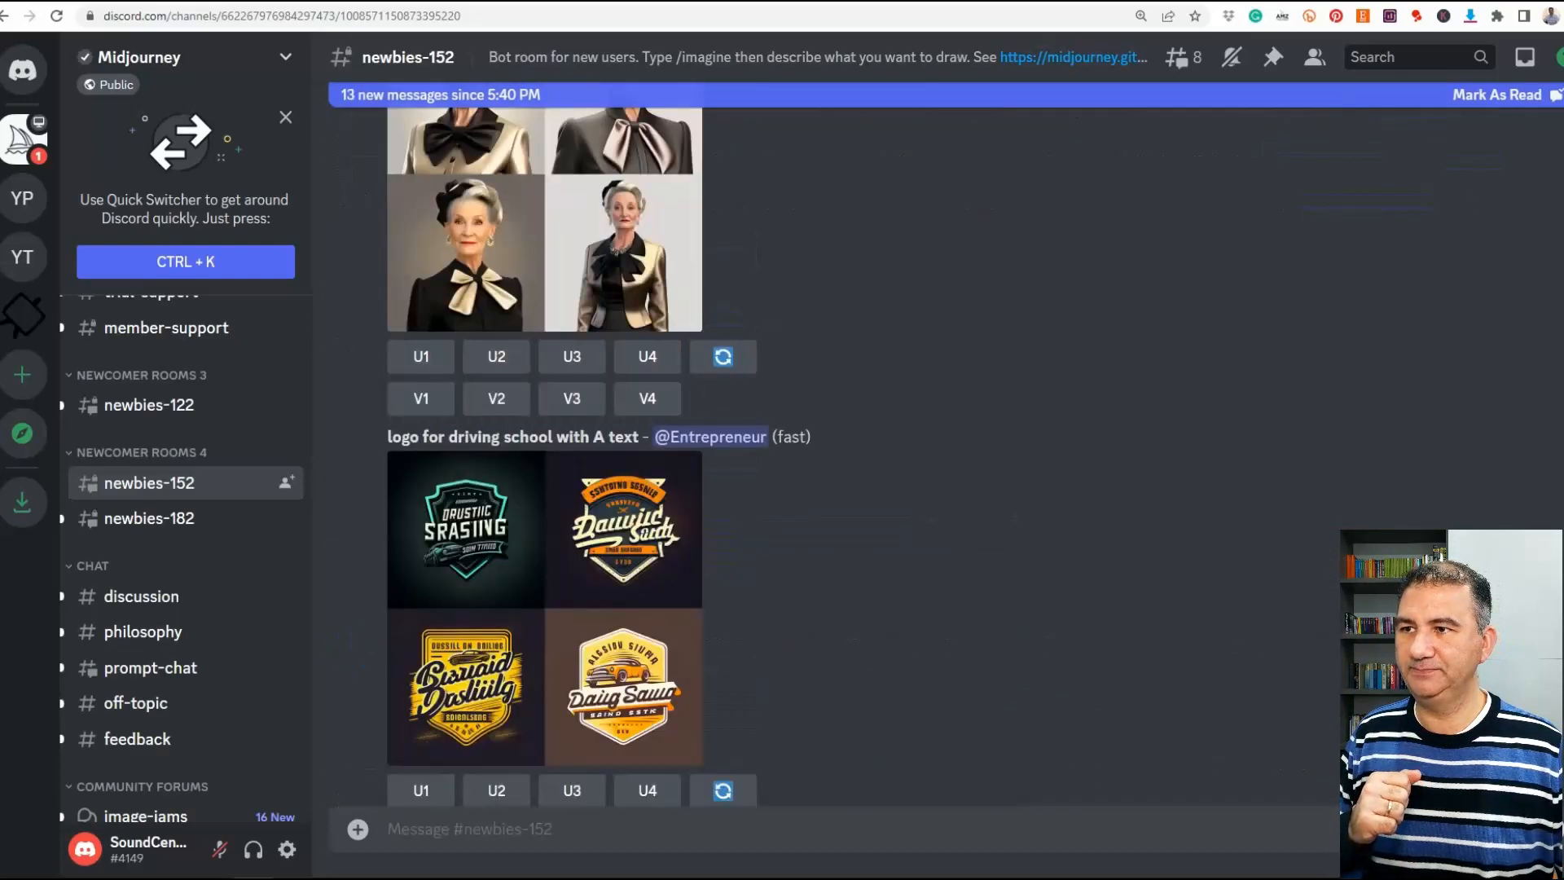
scroll(849, 573, "down", 15)
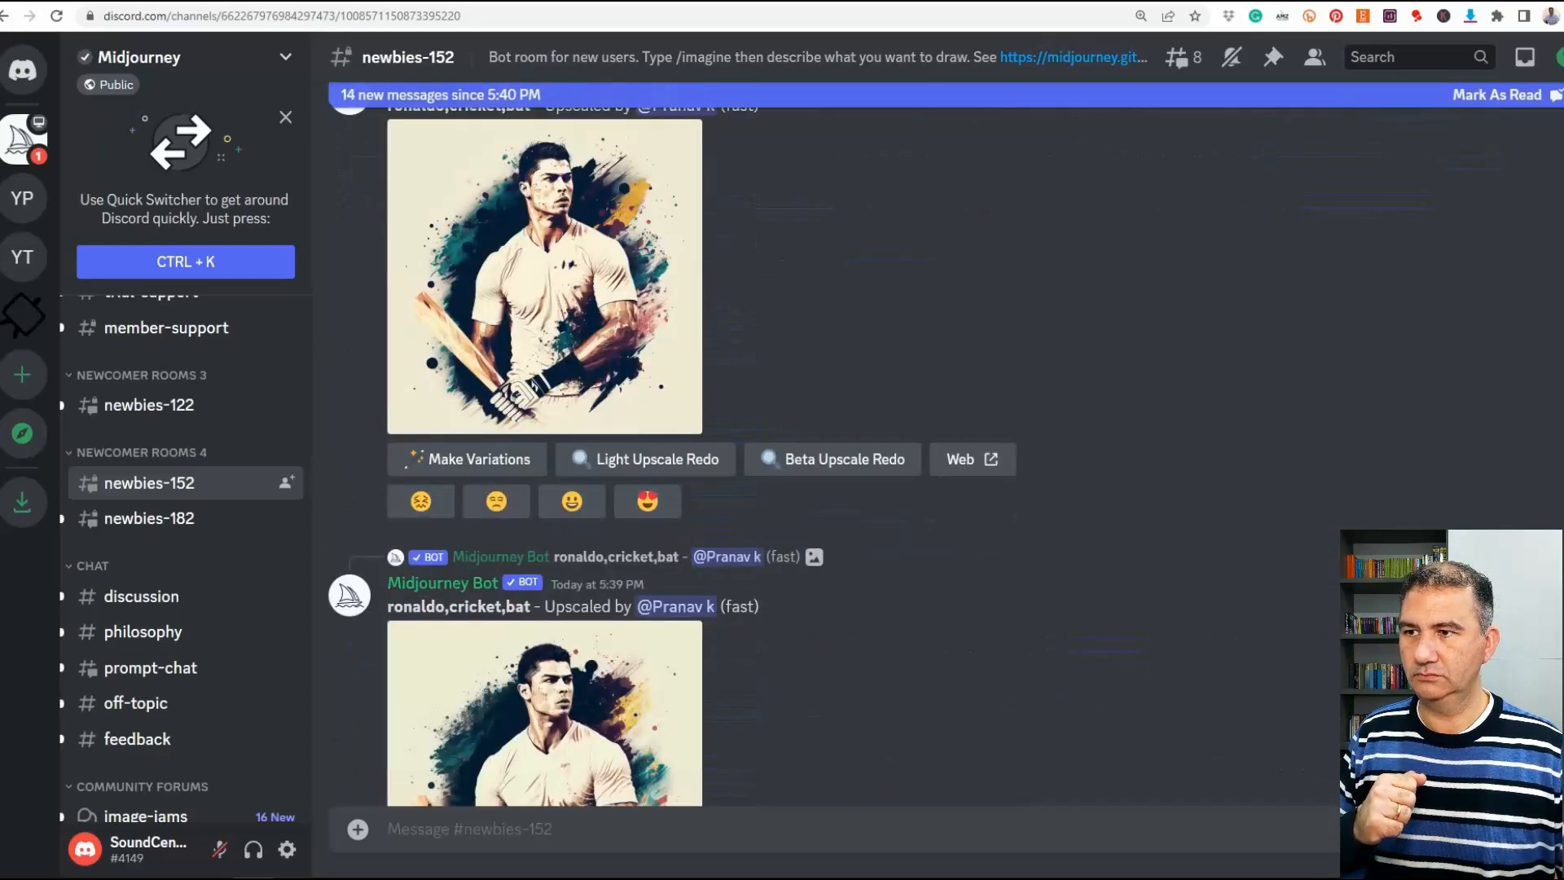
scroll(849, 574, "down", 15)
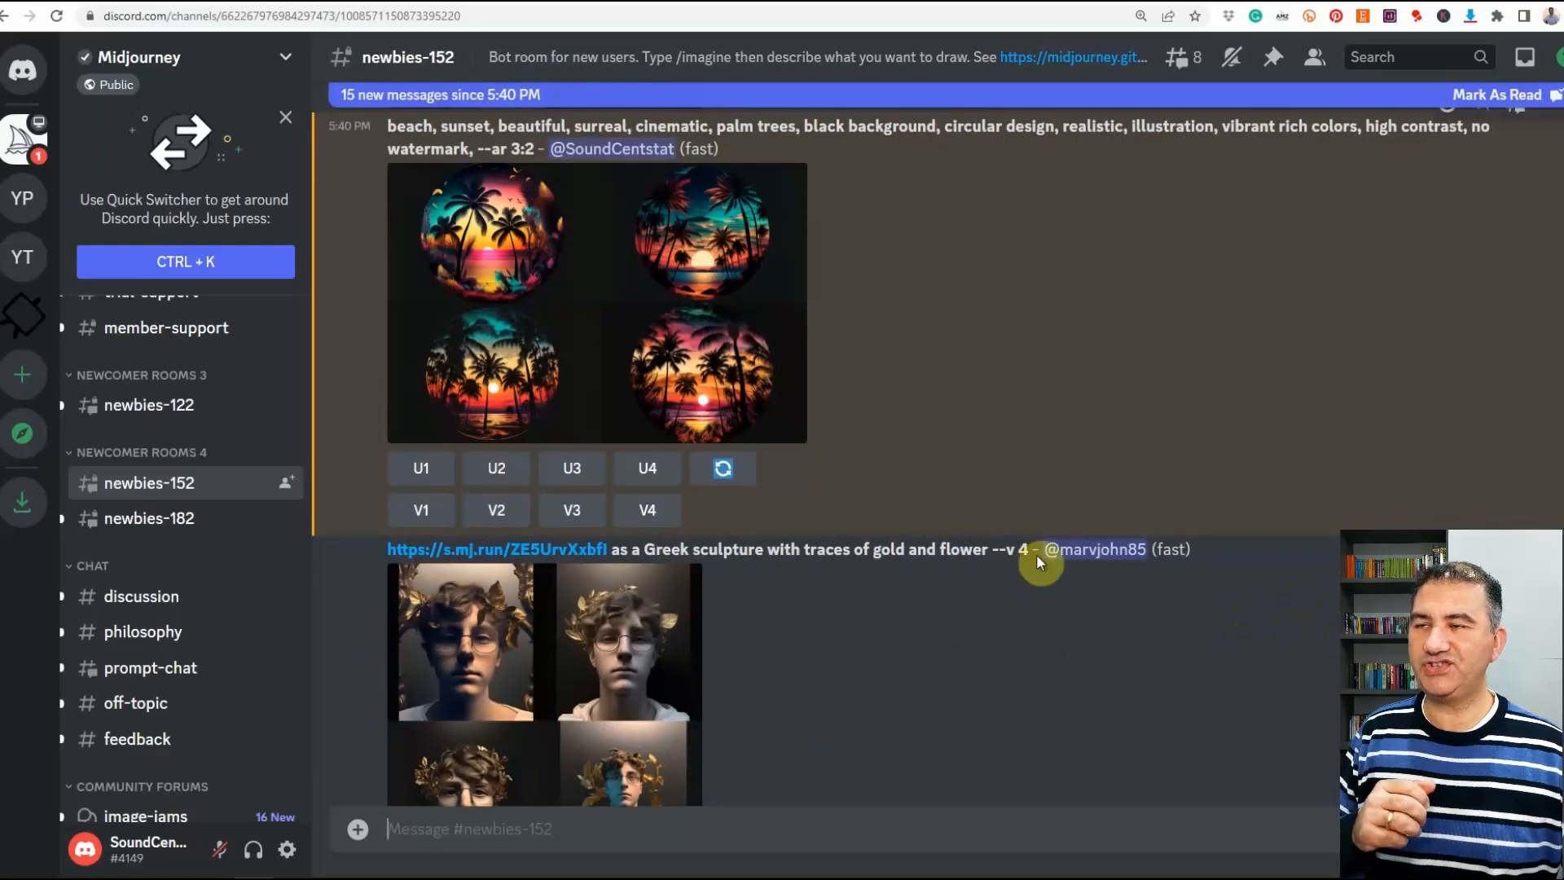
- View the beach sunset grid at full size in a separate browser tab, and return to the channel
left_click(602, 306)
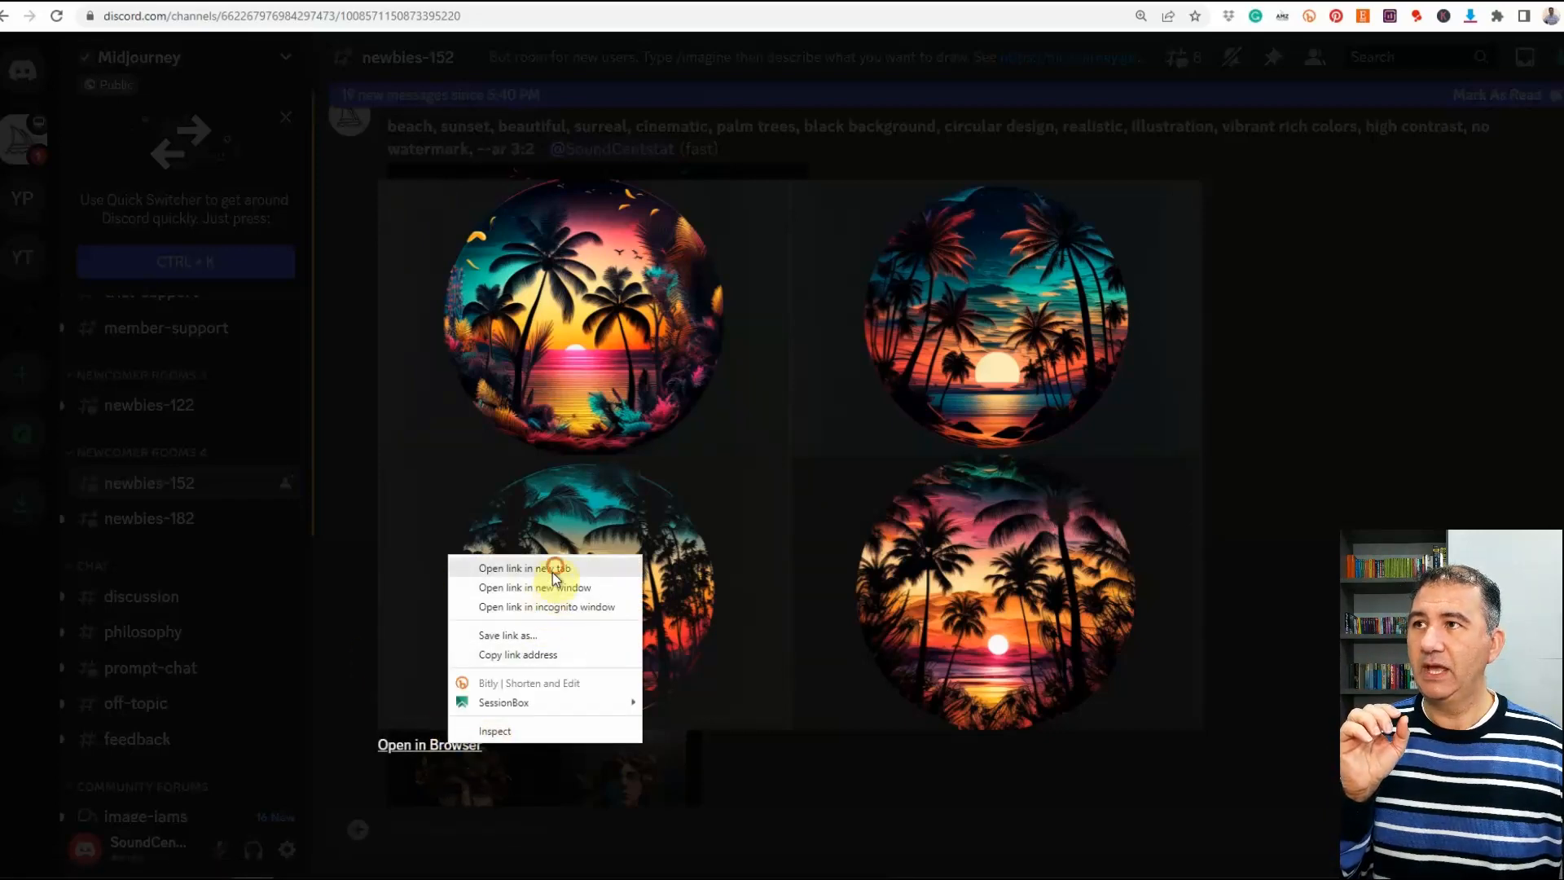
left_click(525, 568)
left_click(475, 6)
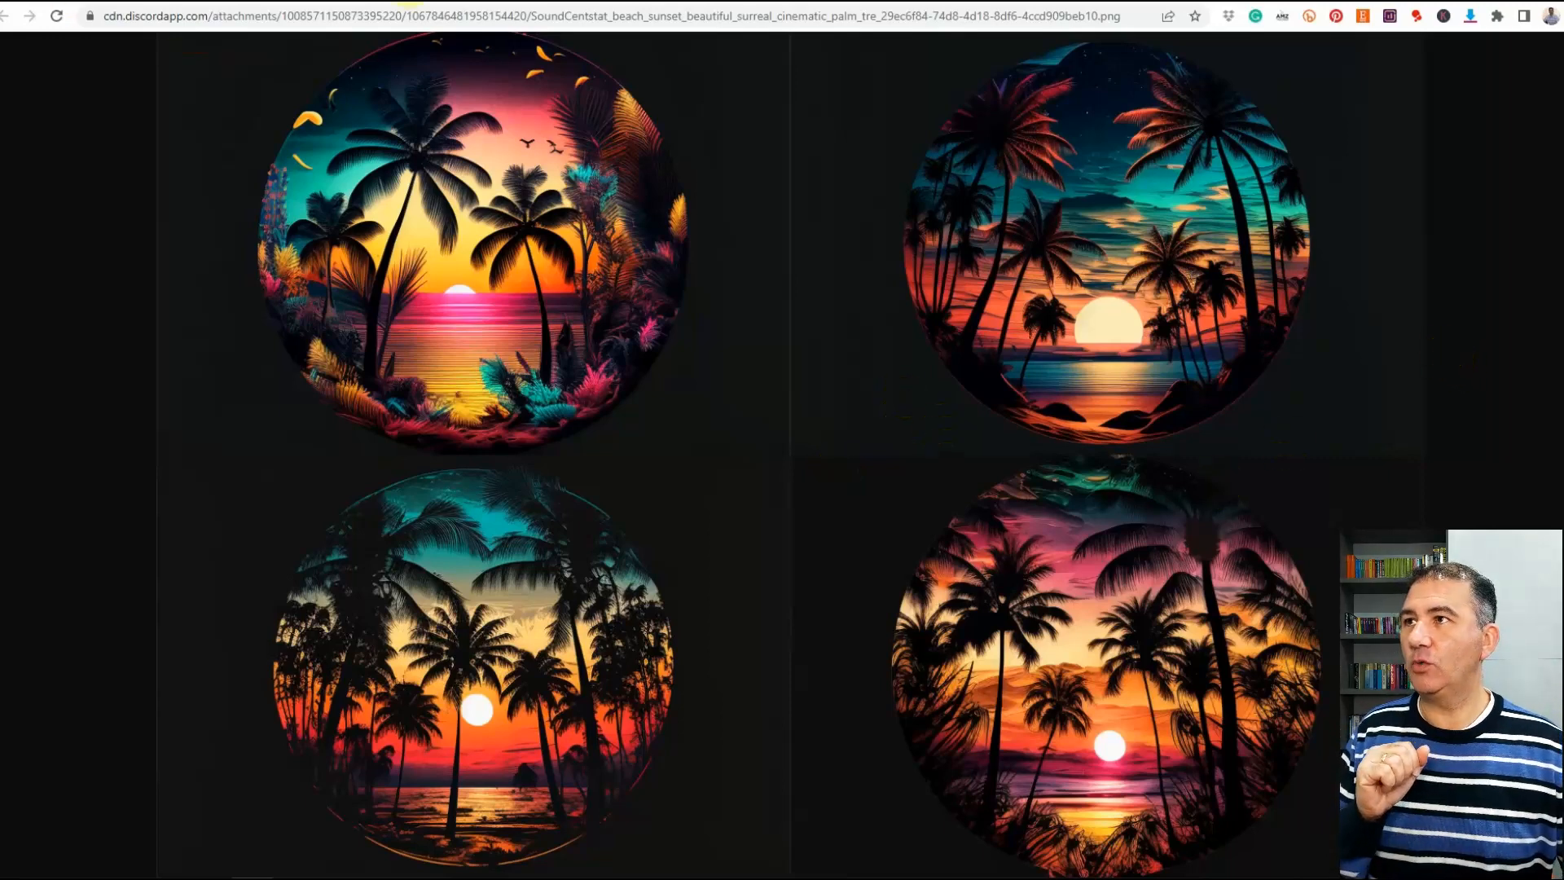
left_click(320, 7)
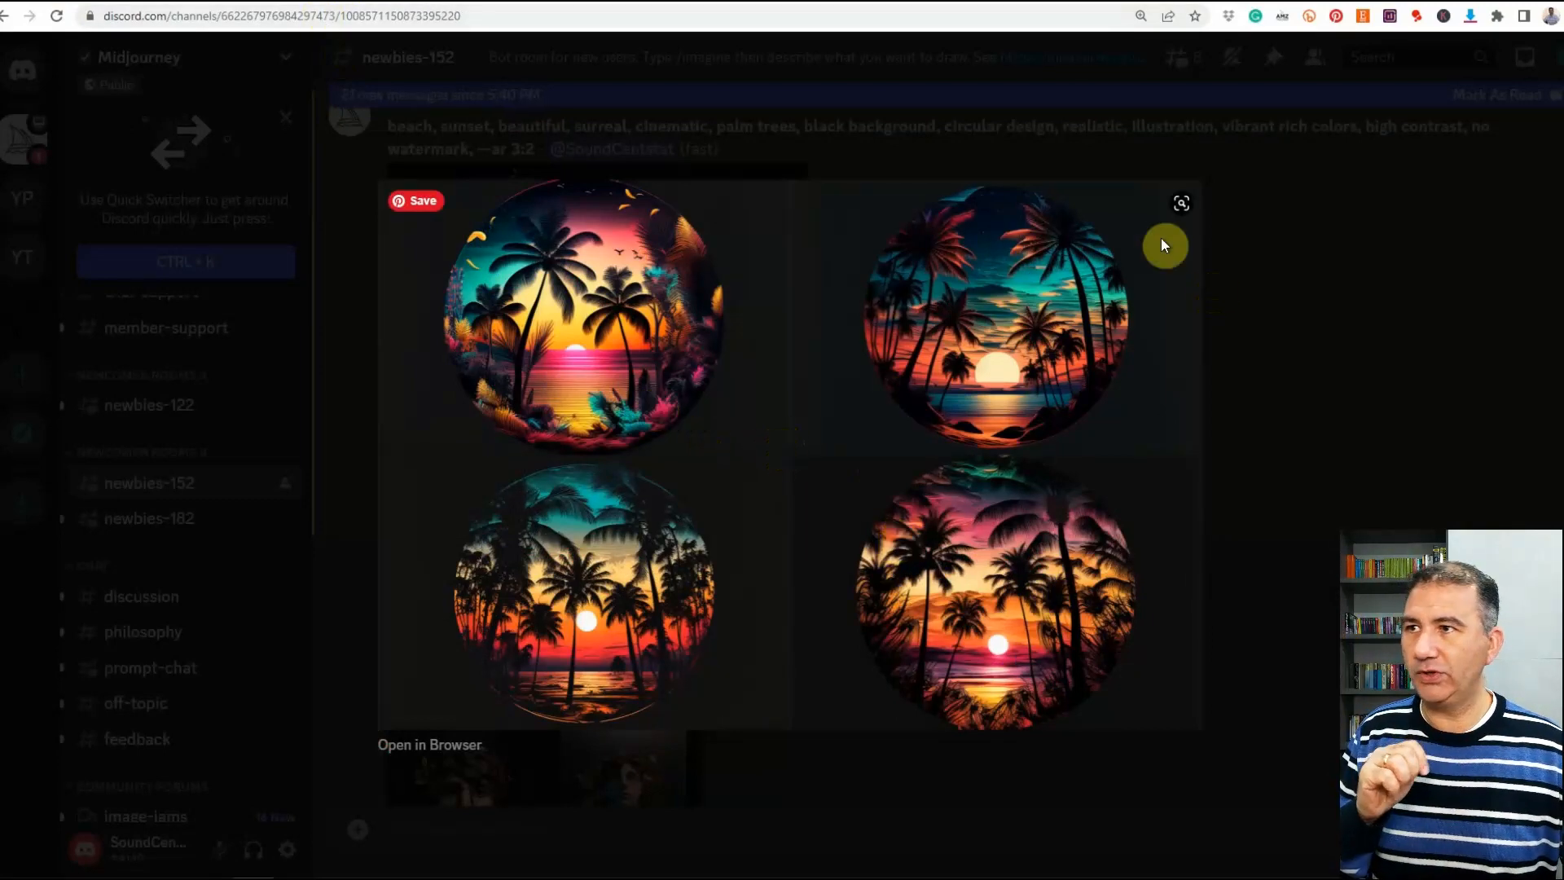
left_click(1341, 360)
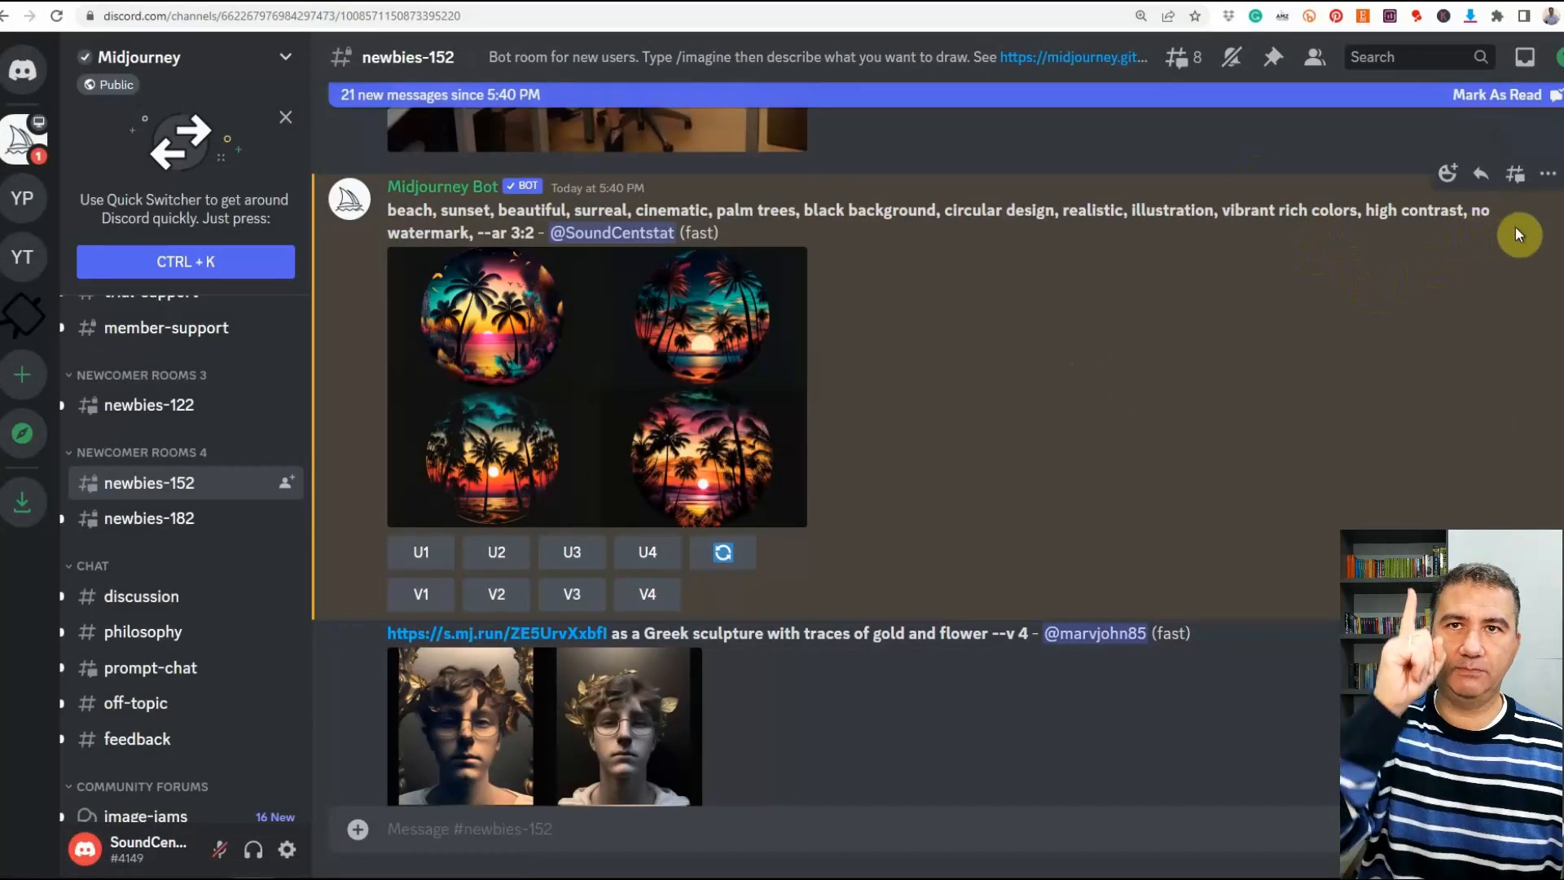
- Have the beach sunset job sent with DM Results and open the Midjourney Bot direct message
left_click(1548, 175)
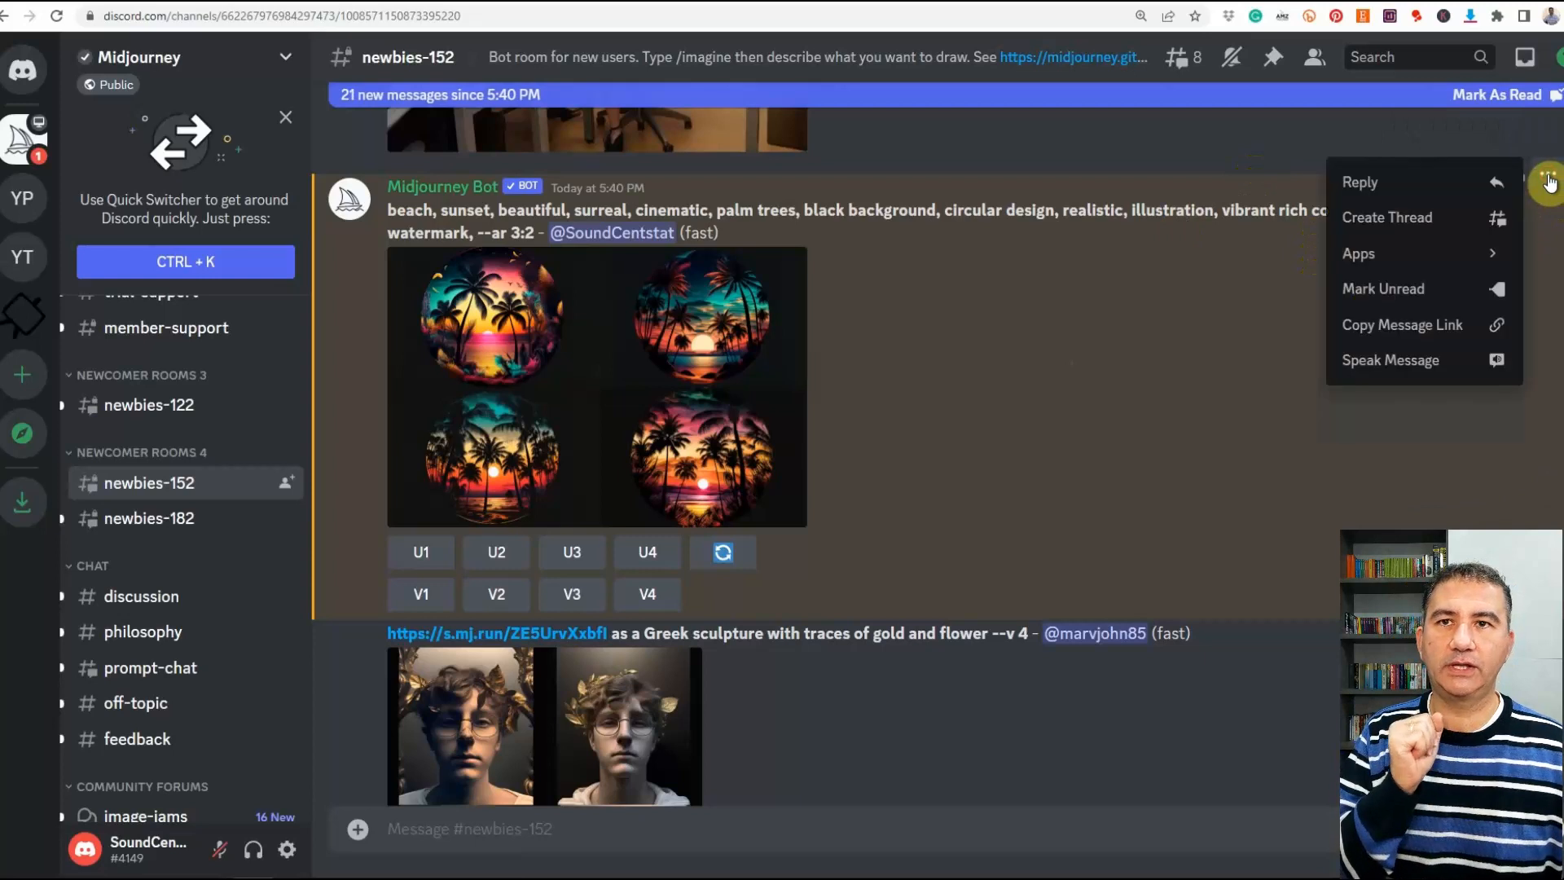
left_click(1373, 256)
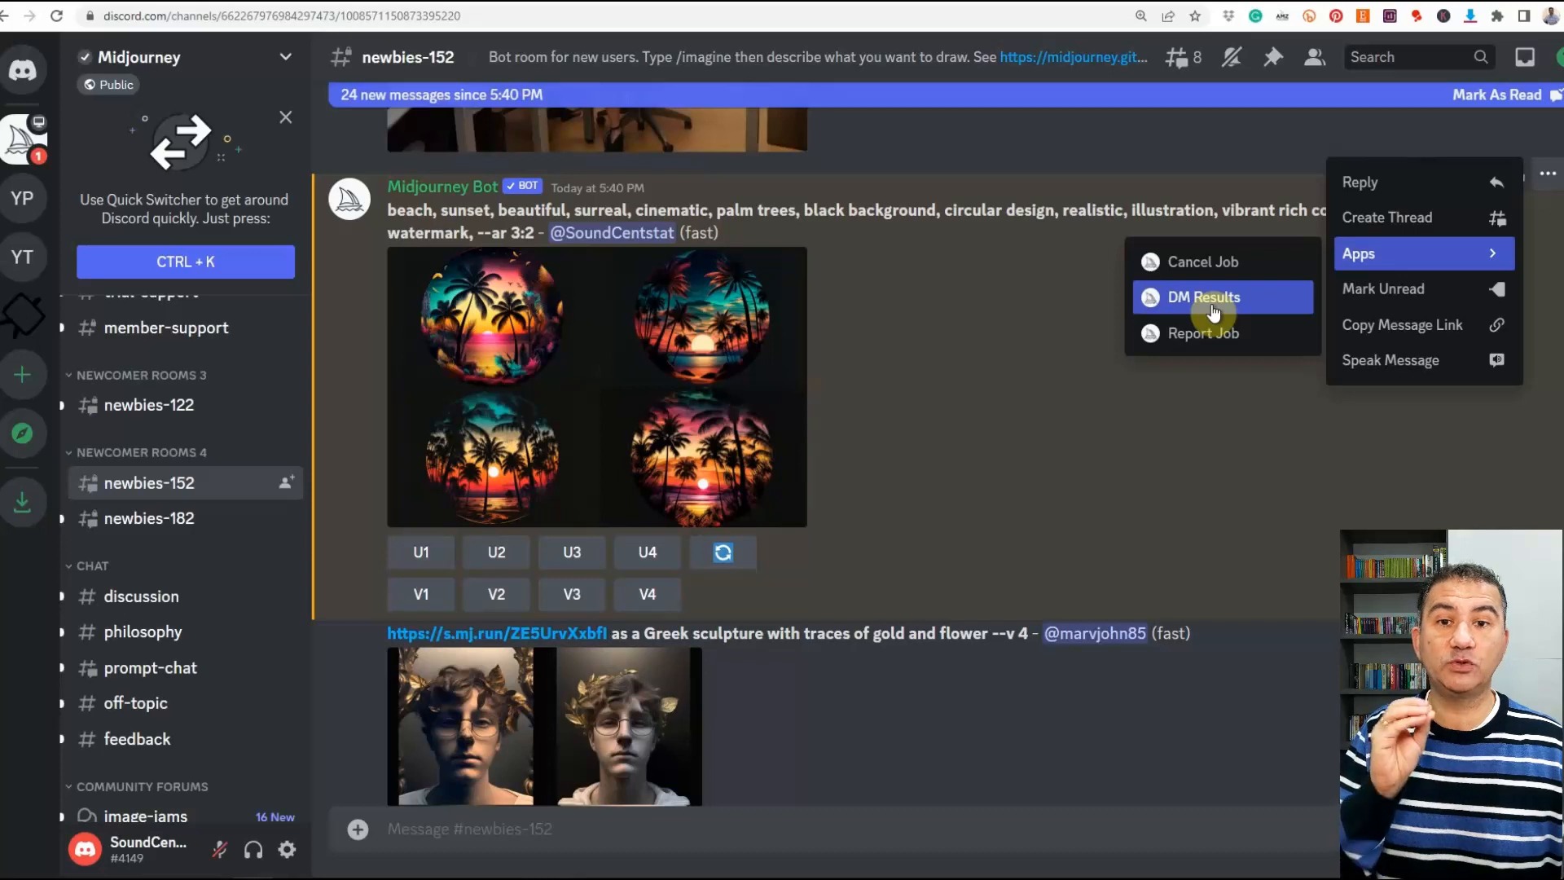
left_click(1213, 310)
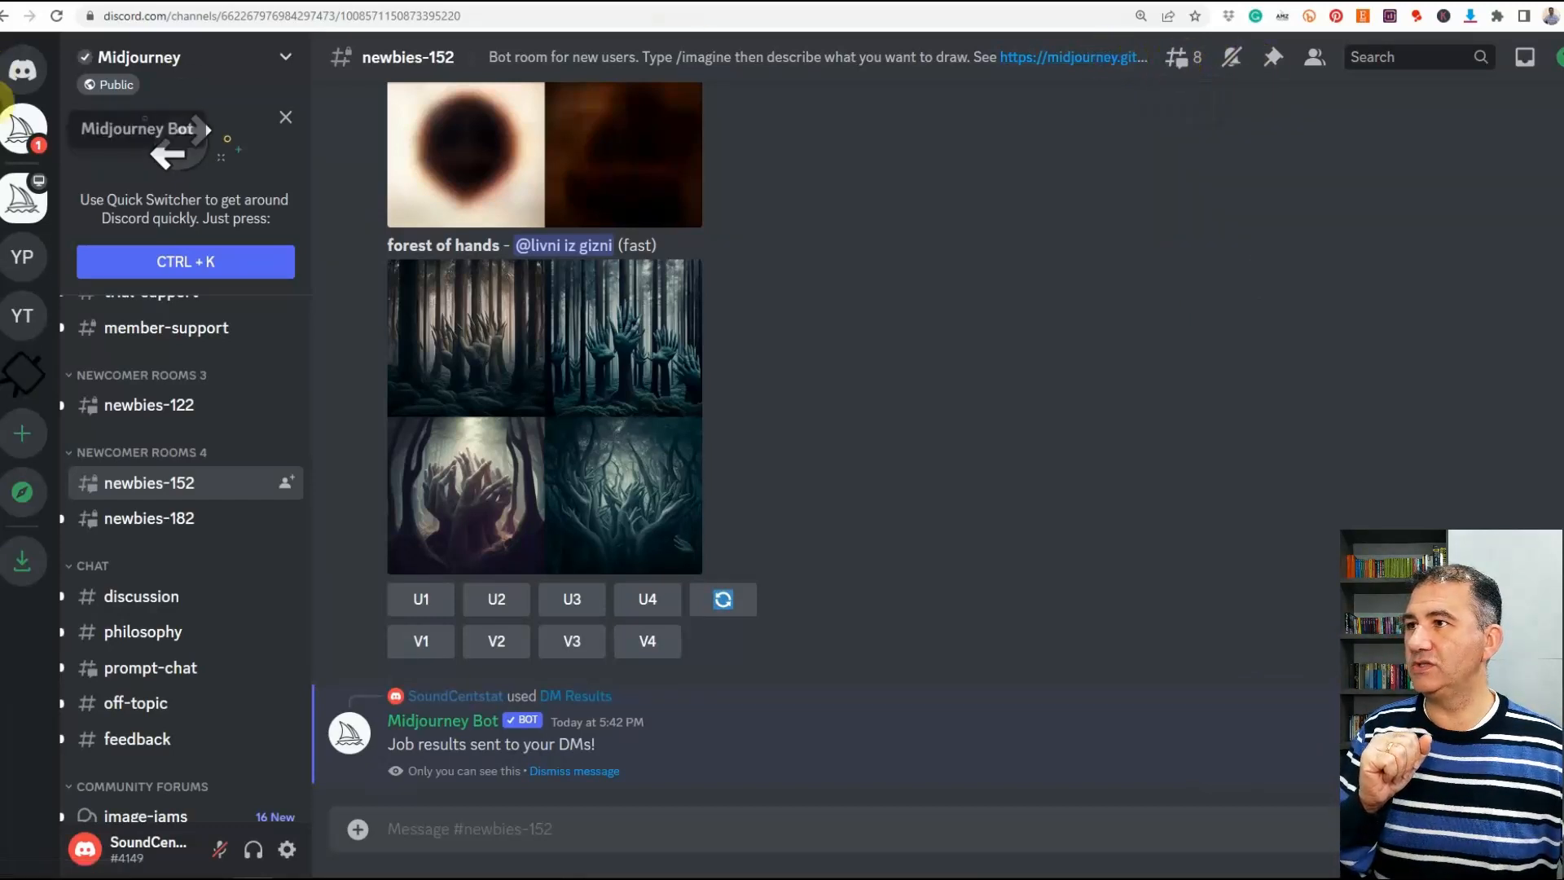
left_click(21, 130)
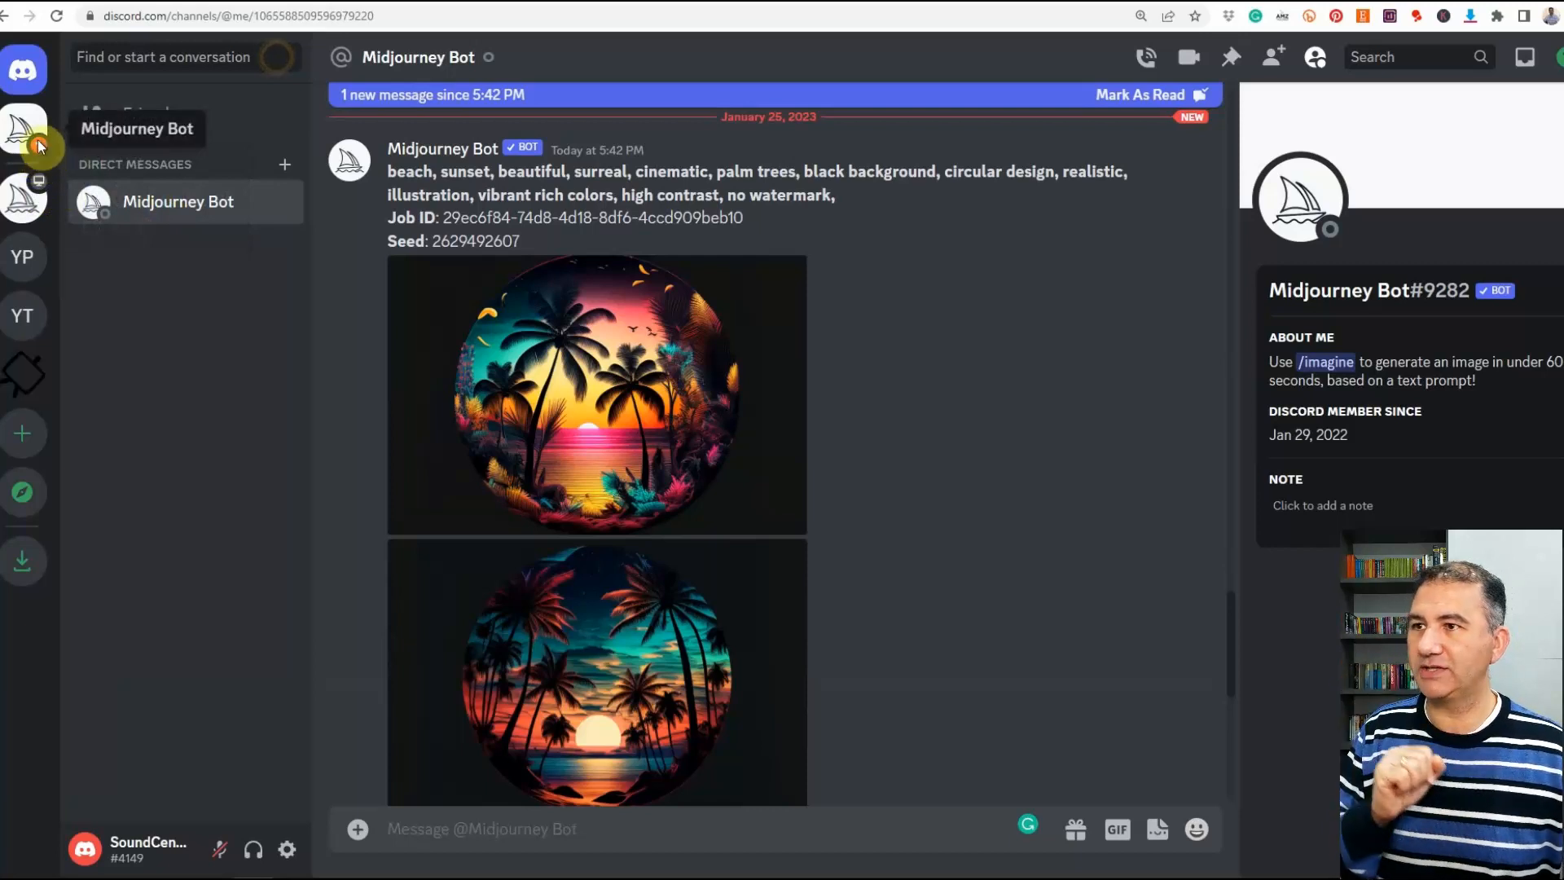
- Open the first individual sunset image in the browser and save it as a PNG in the MidJourney Work folder
scroll(819, 448, "down", 3)
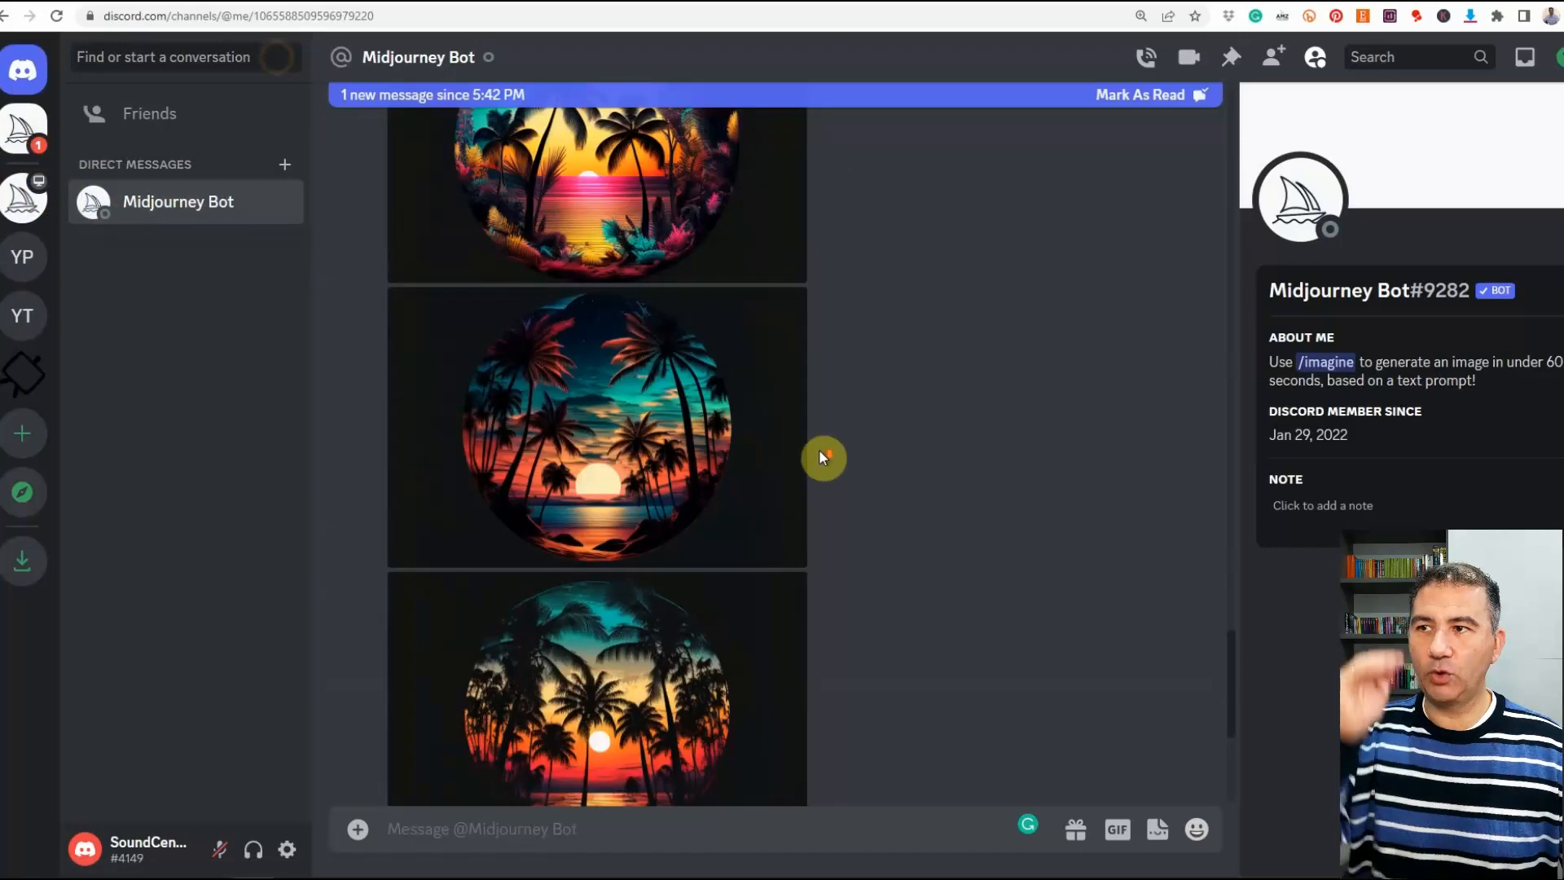
scroll(821, 456, "down", 3)
scroll(821, 456, "up", 6)
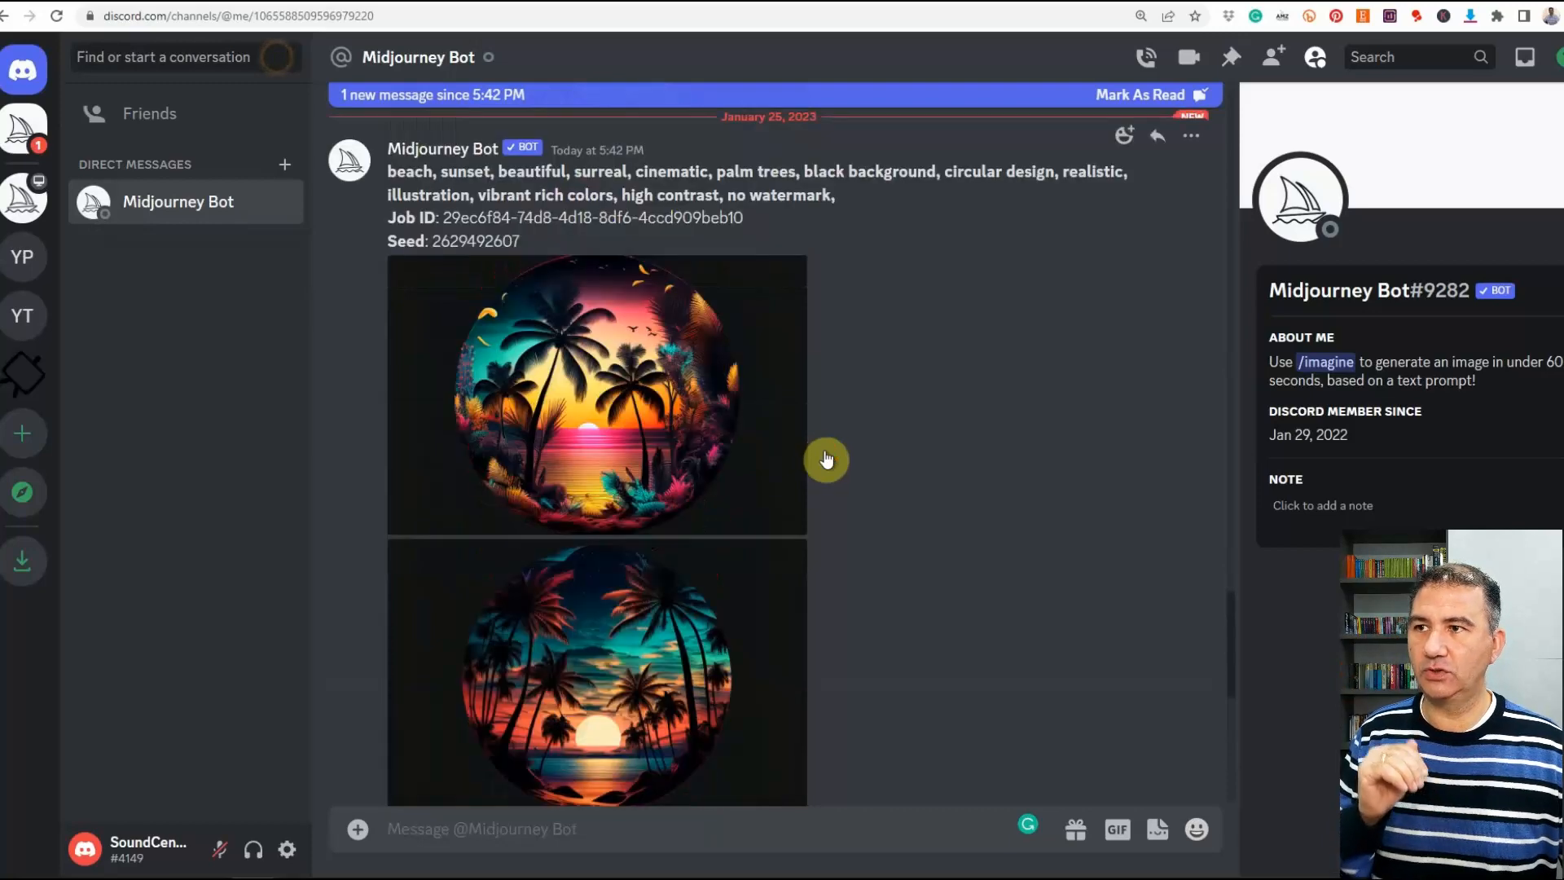
left_click(652, 399)
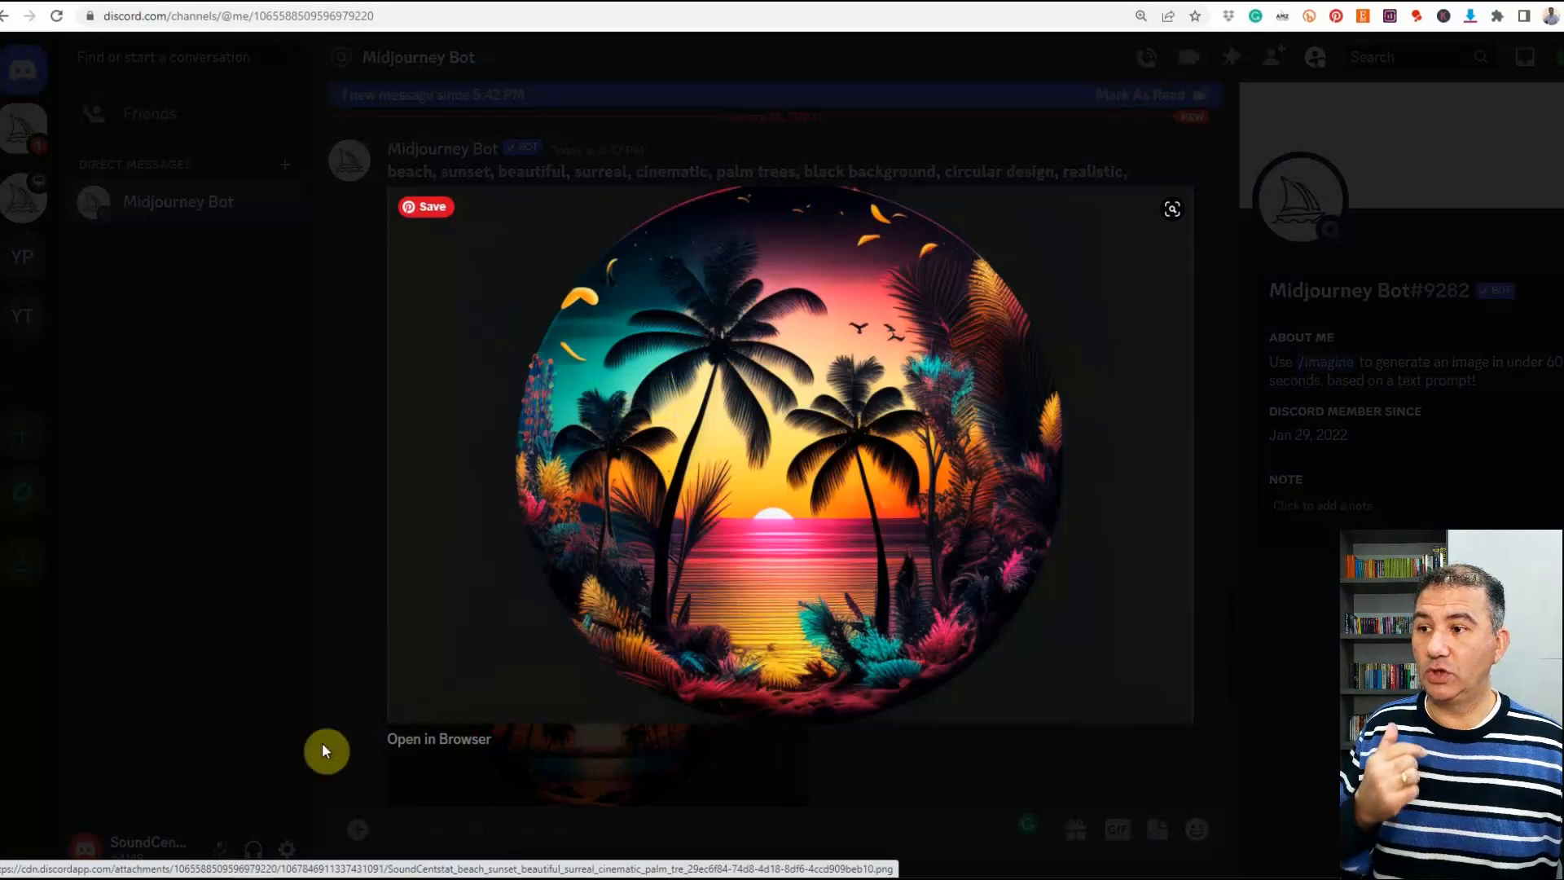
left_click(432, 748)
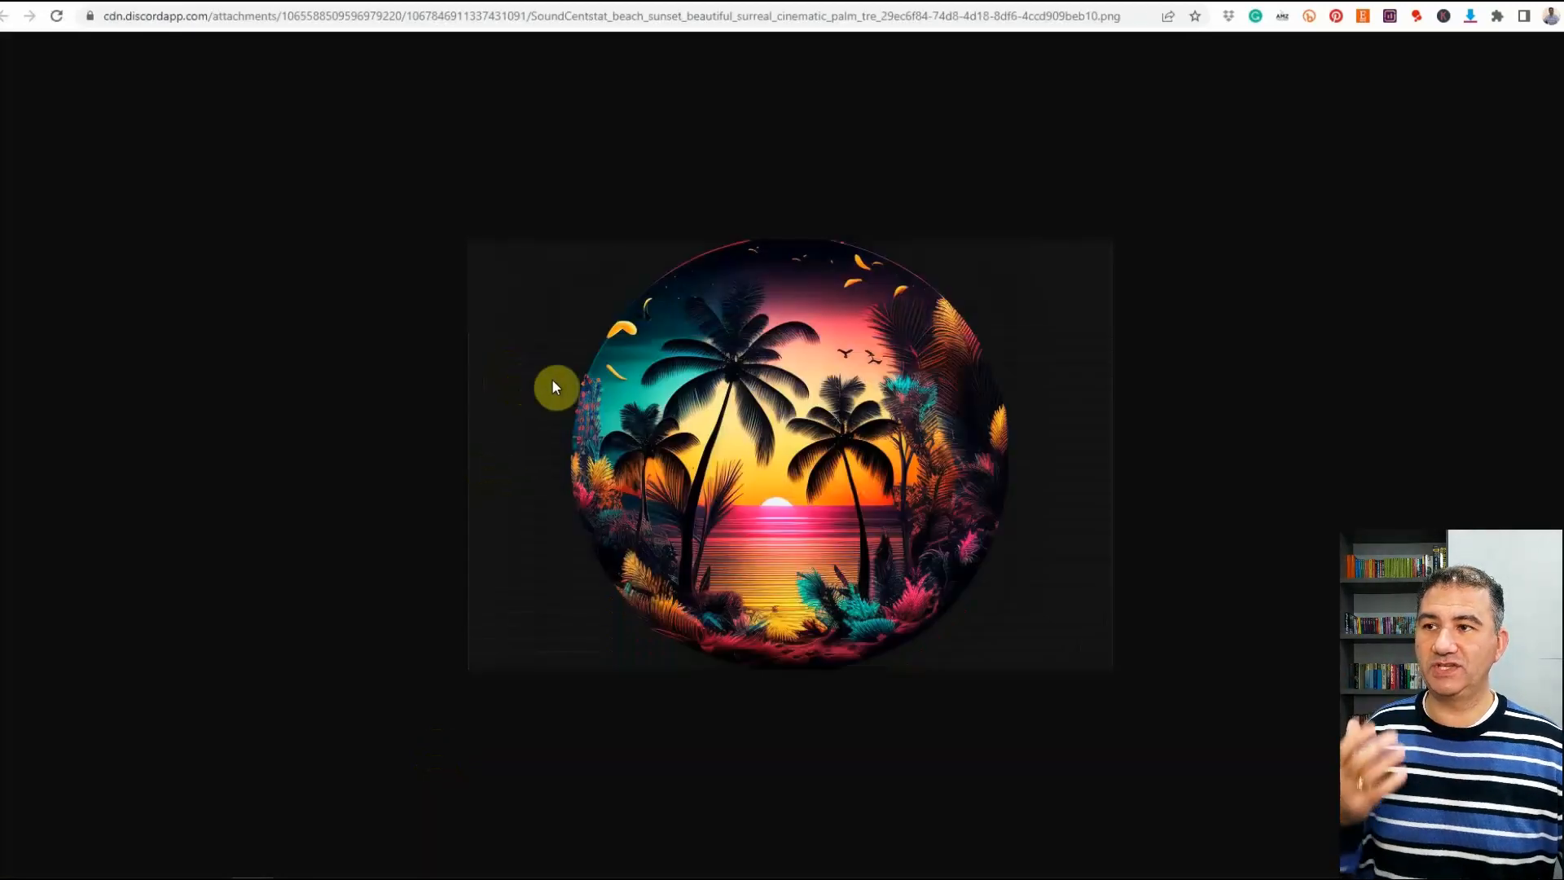
right_click(756, 422)
left_click(807, 455)
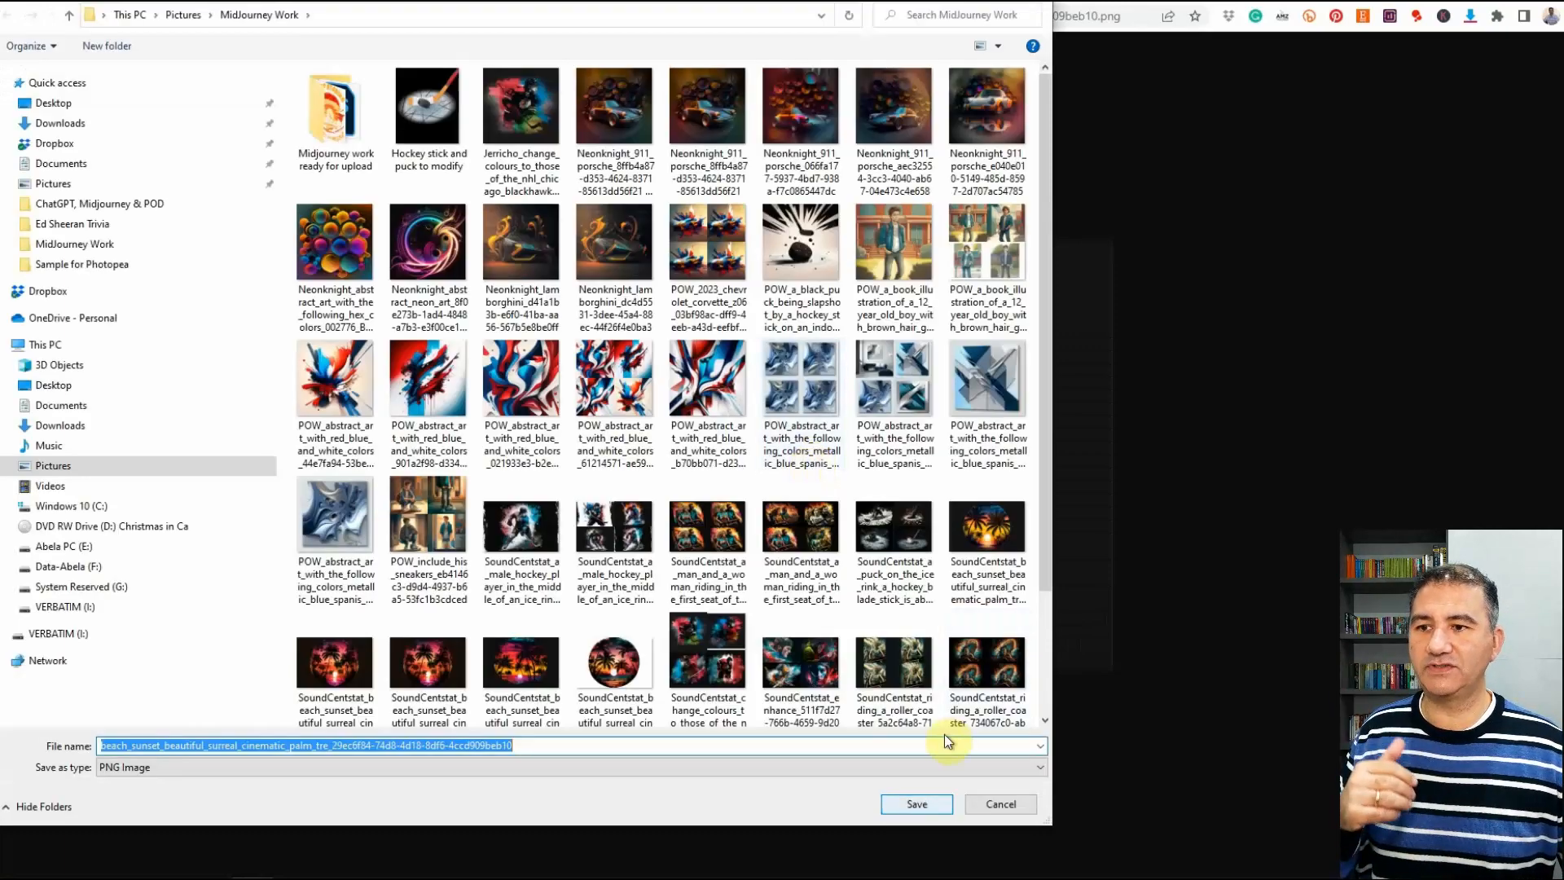
left_click(913, 810)
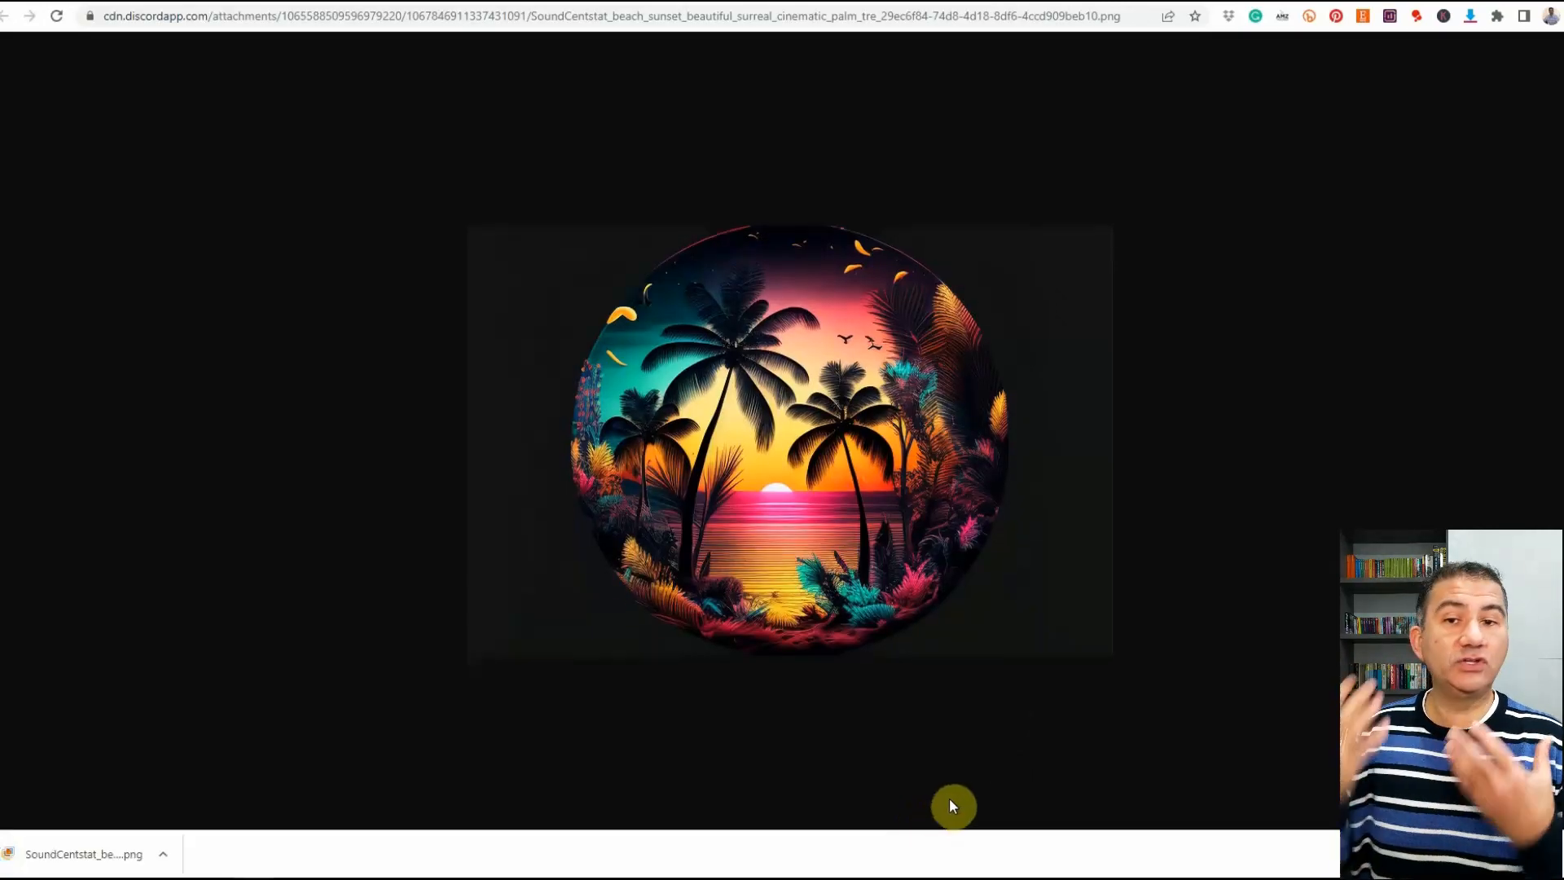
key("ctrl+w")
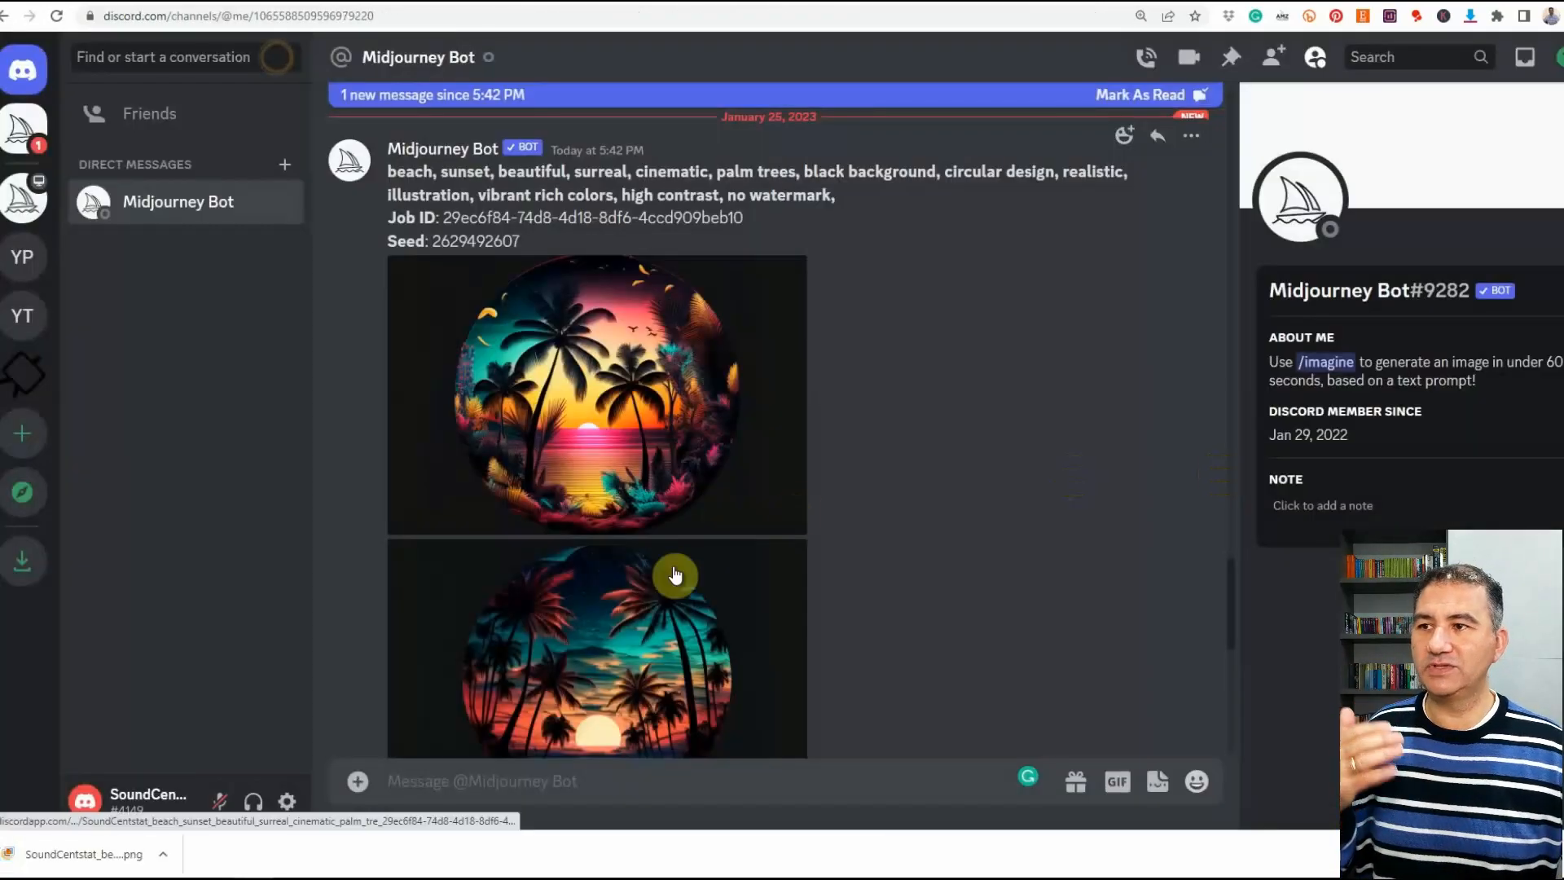
- Open the second sunset image from the bot's message in a new tab and save it to the computer
scroll(667, 585, "down", 3)
left_click(635, 542)
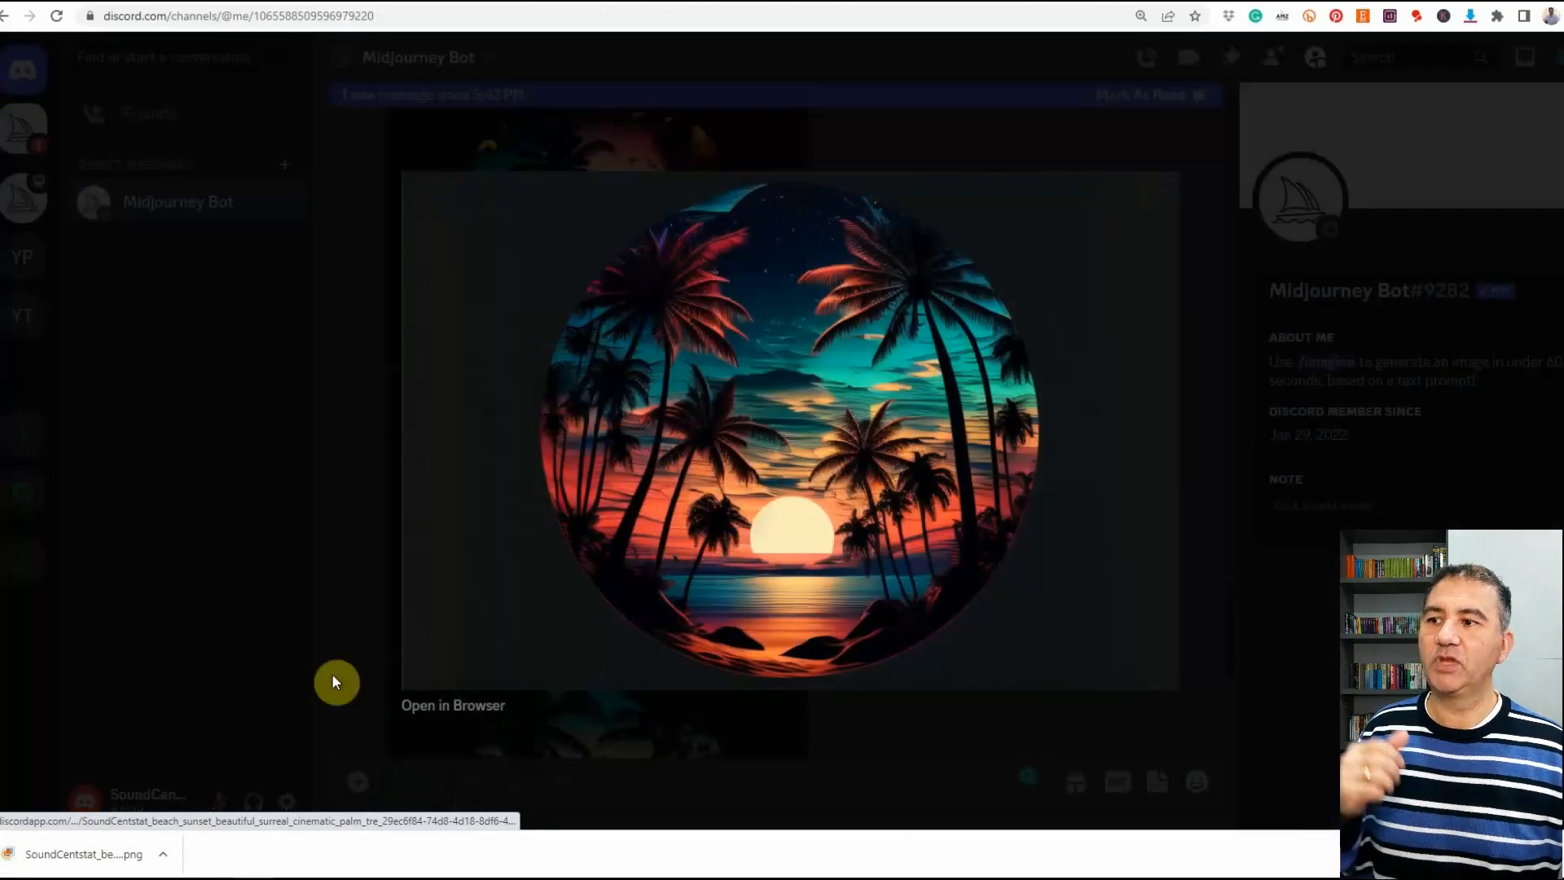
right_click(438, 710)
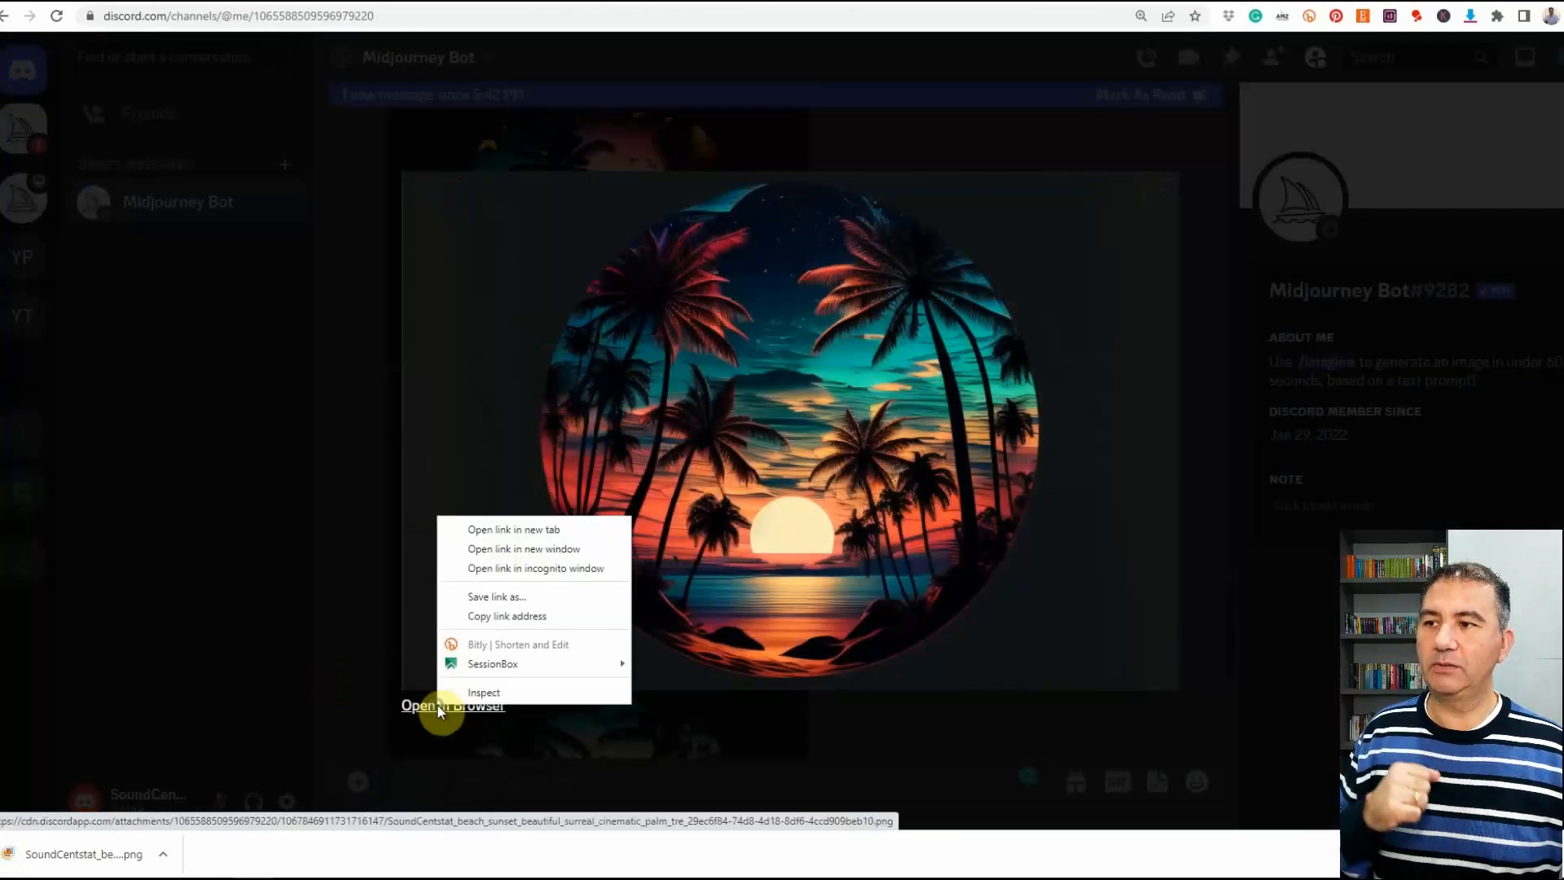
left_click(524, 534)
left_click(648, 6)
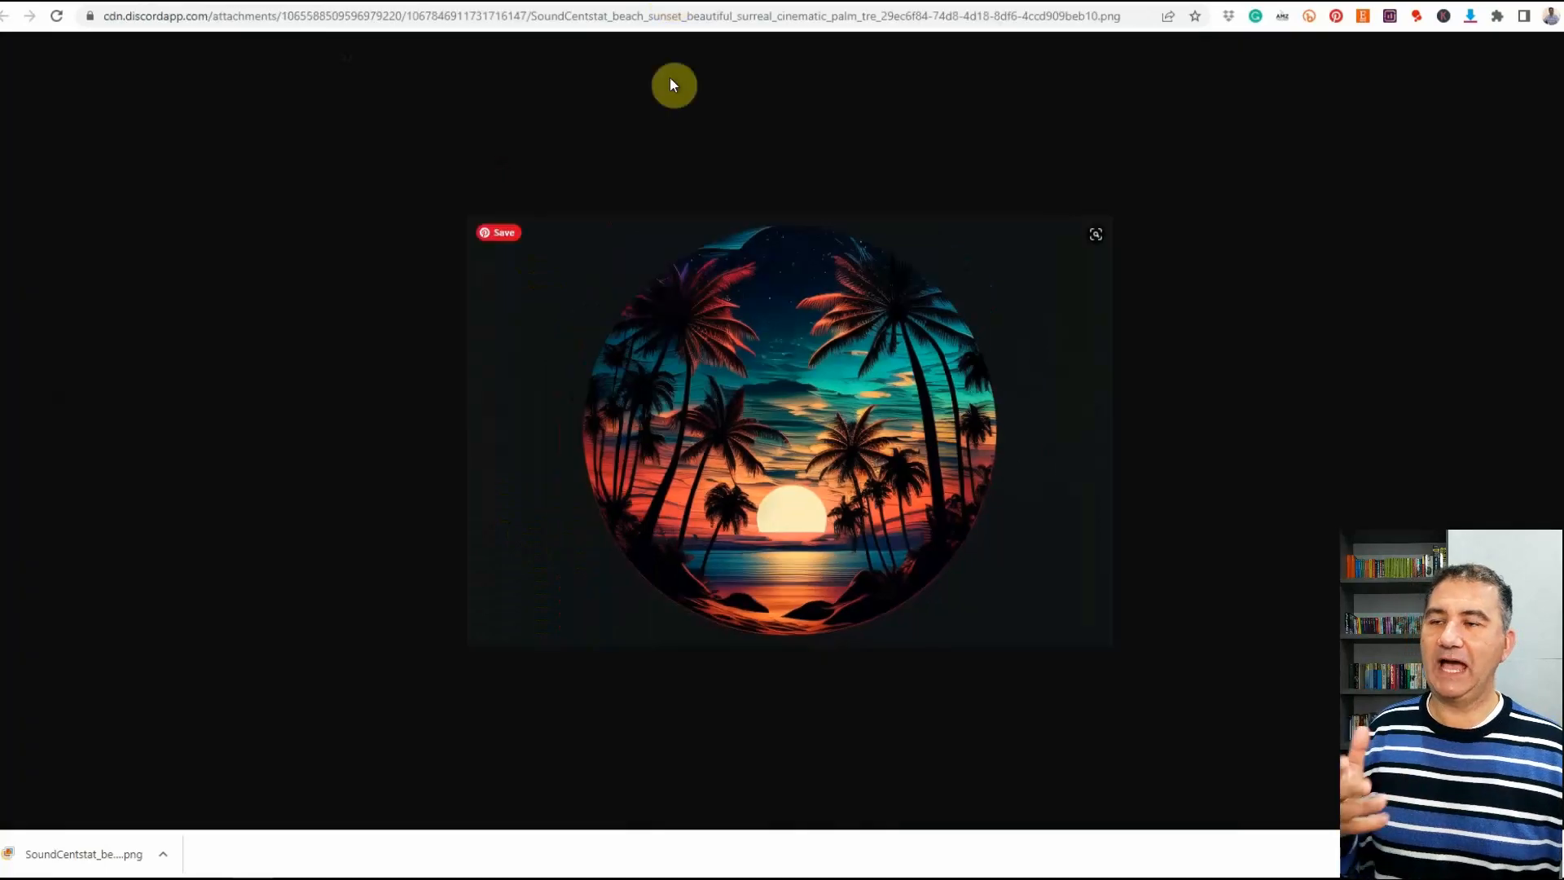
right_click(756, 471)
left_click(799, 501)
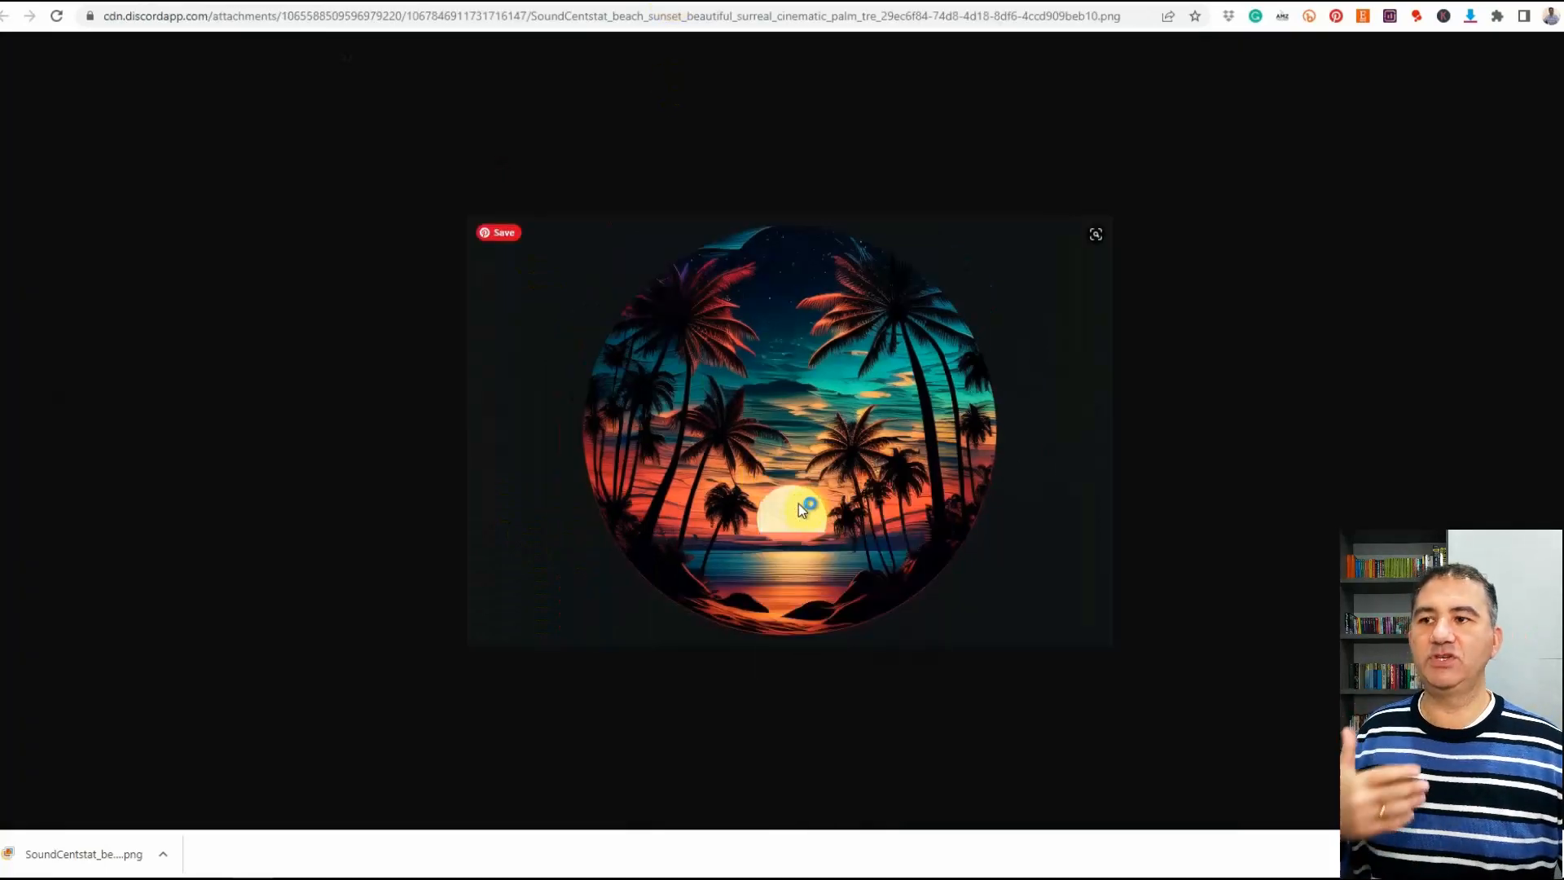
key("Return")
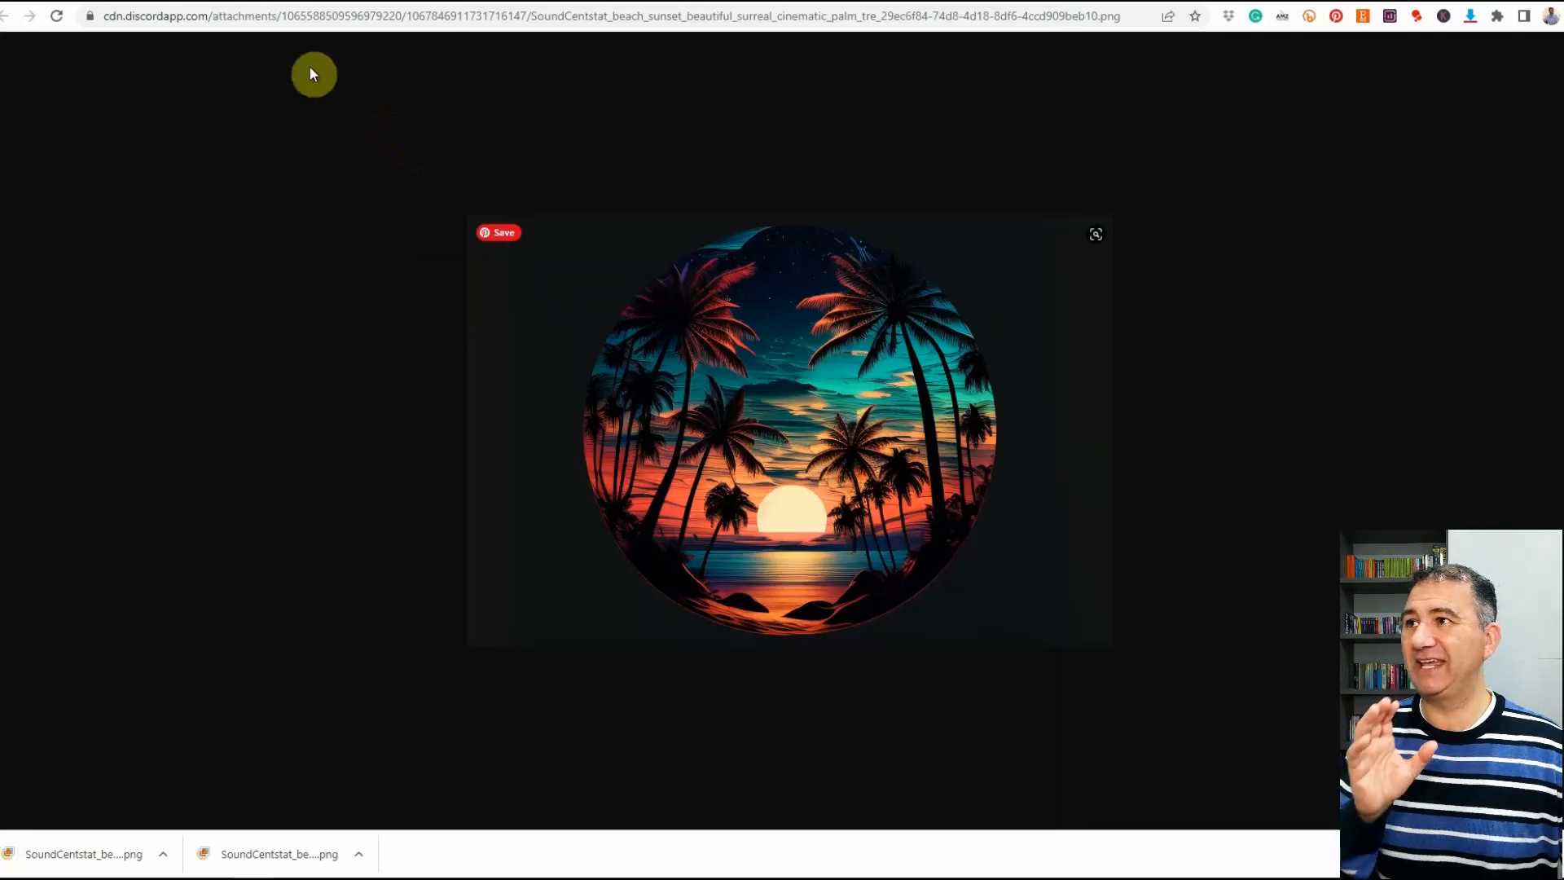
- Return to the Midjourney Bot direct message and copy the beach sunset prompt text above the delivered images
left_click(5, 16)
left_click(1213, 282)
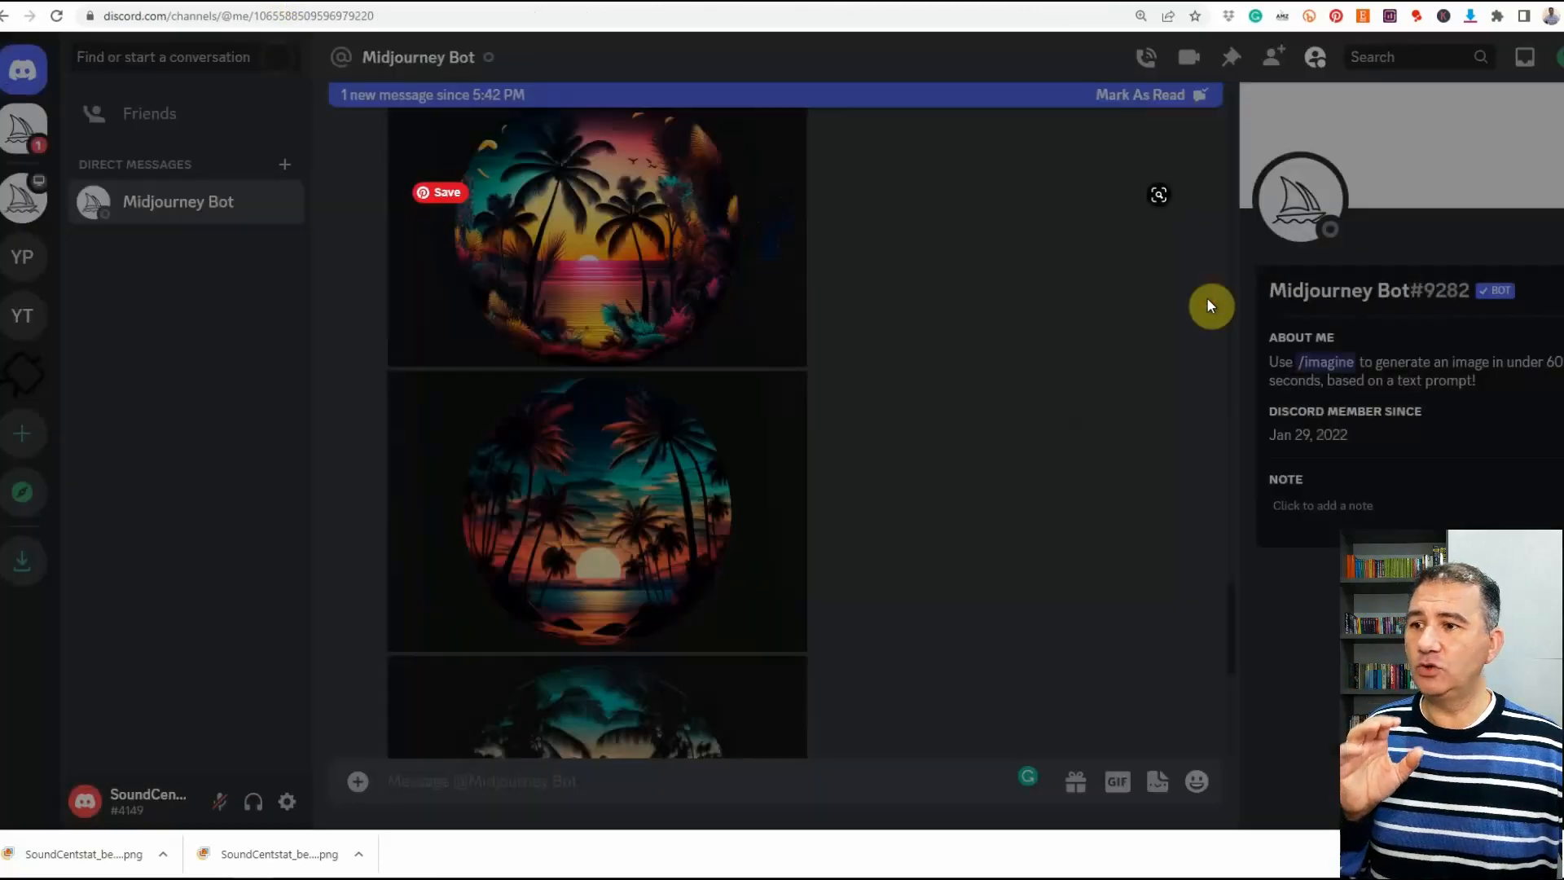
scroll(828, 598, "up", 5)
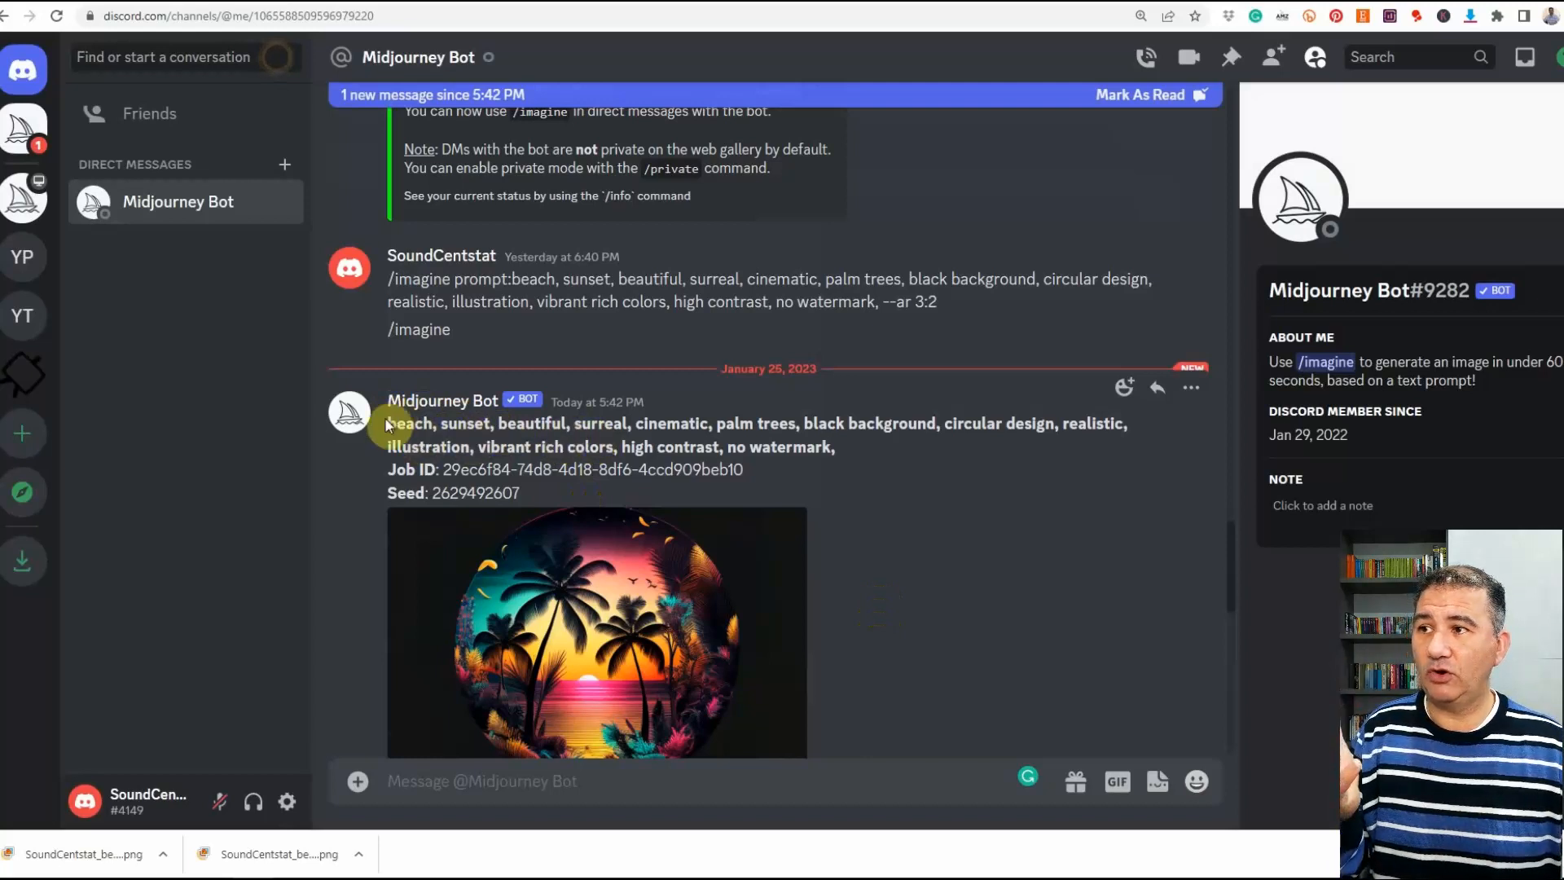
left_click_drag(386, 421, 831, 446)
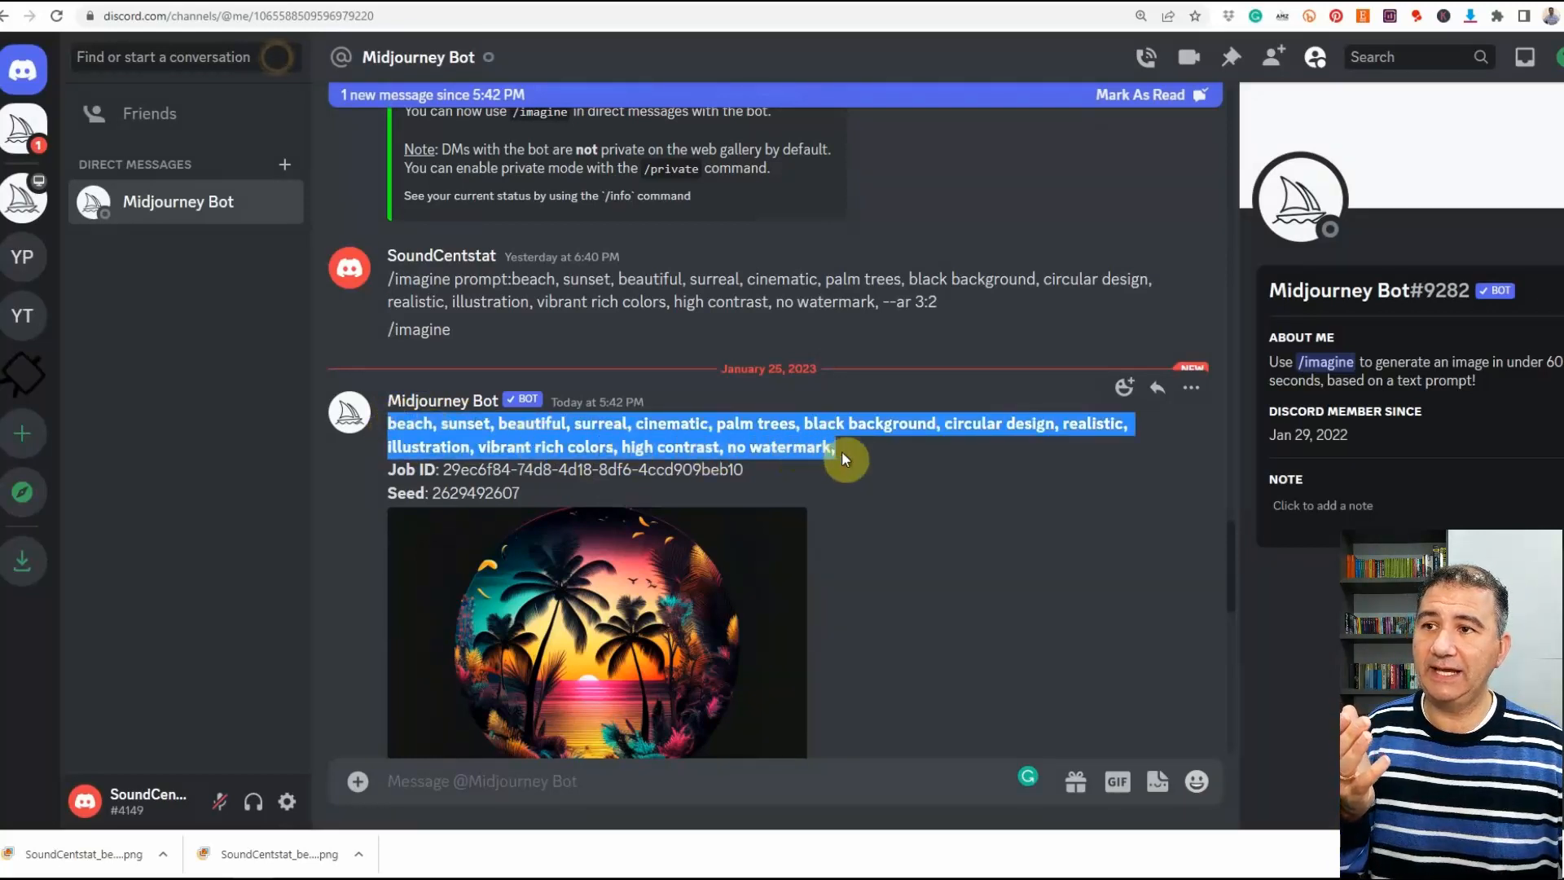
right_click(777, 444)
left_click(808, 462)
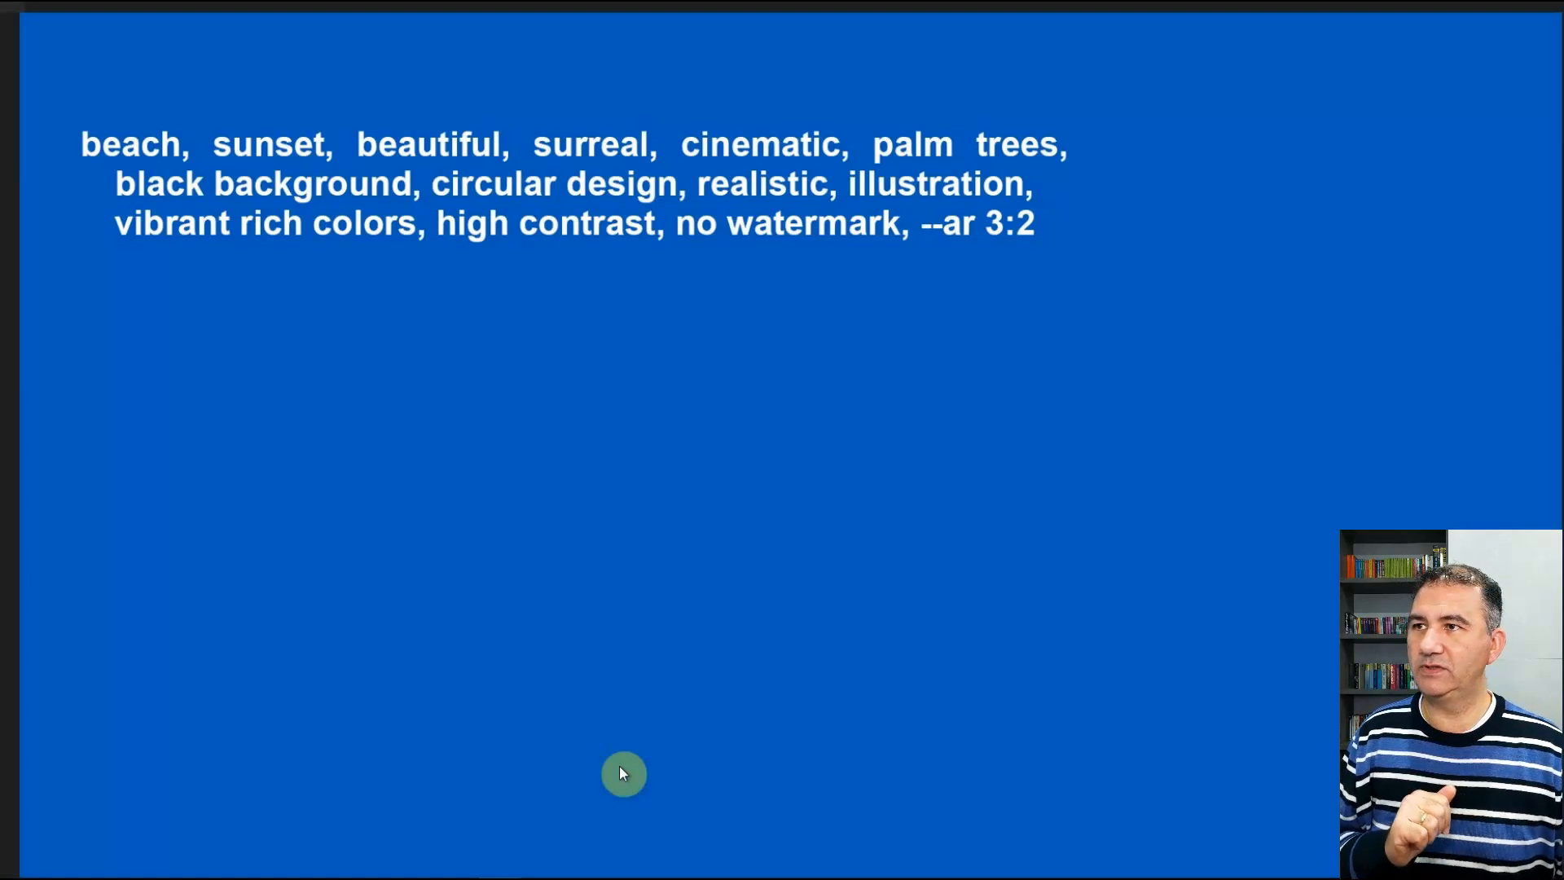
- Submit the /imagine prompt "Sun rising over water::2 T shirt design" with birds, palm trees, circular border, black background, --no watermark --v 4 --q 2 --ar 3:2
key("Right")
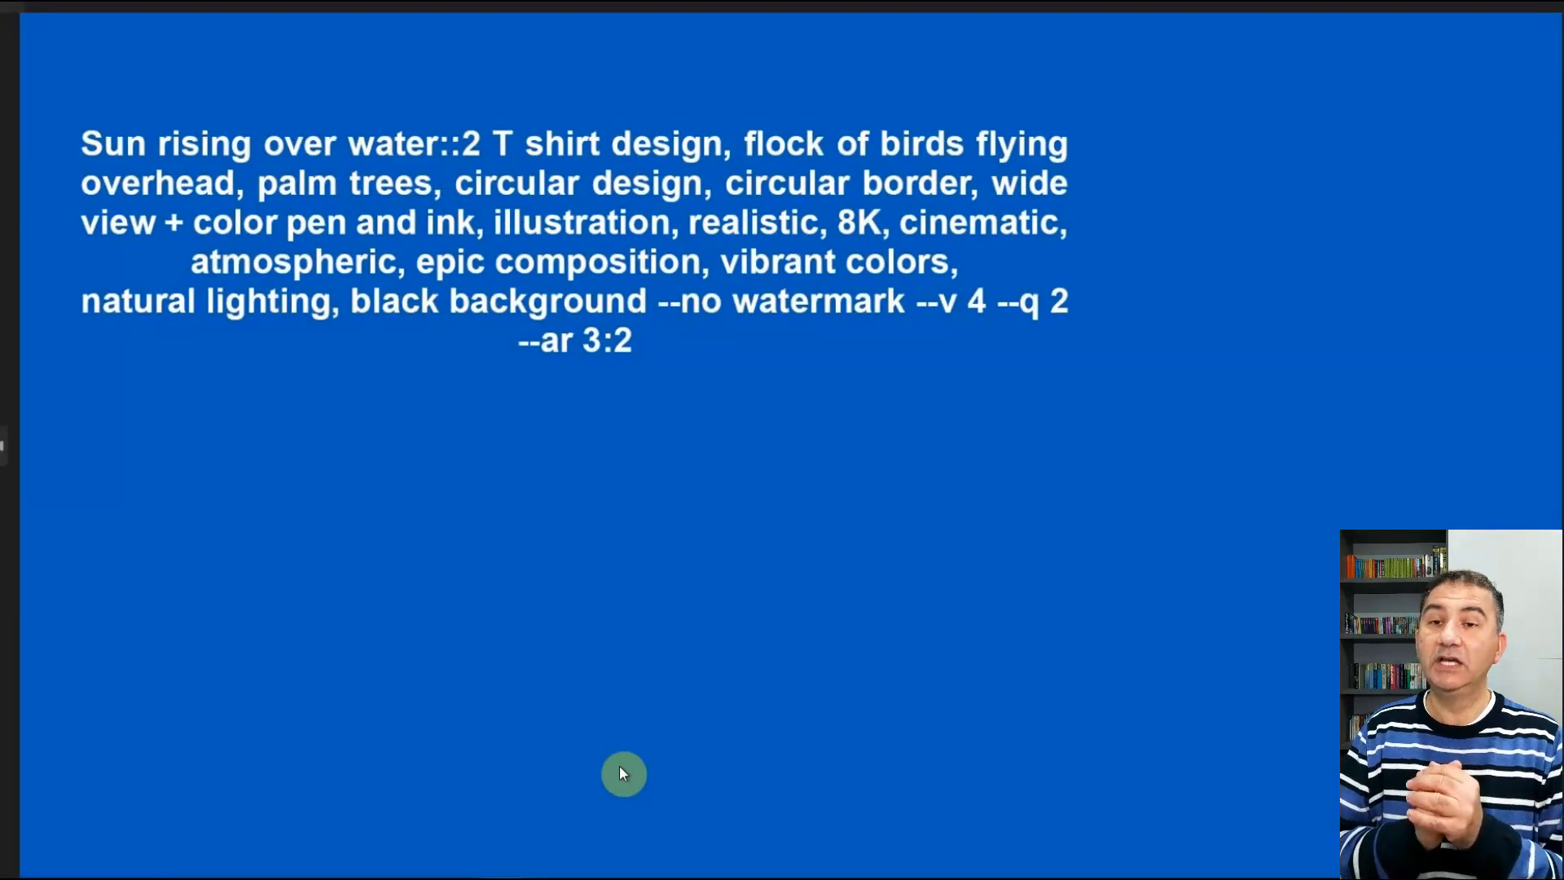
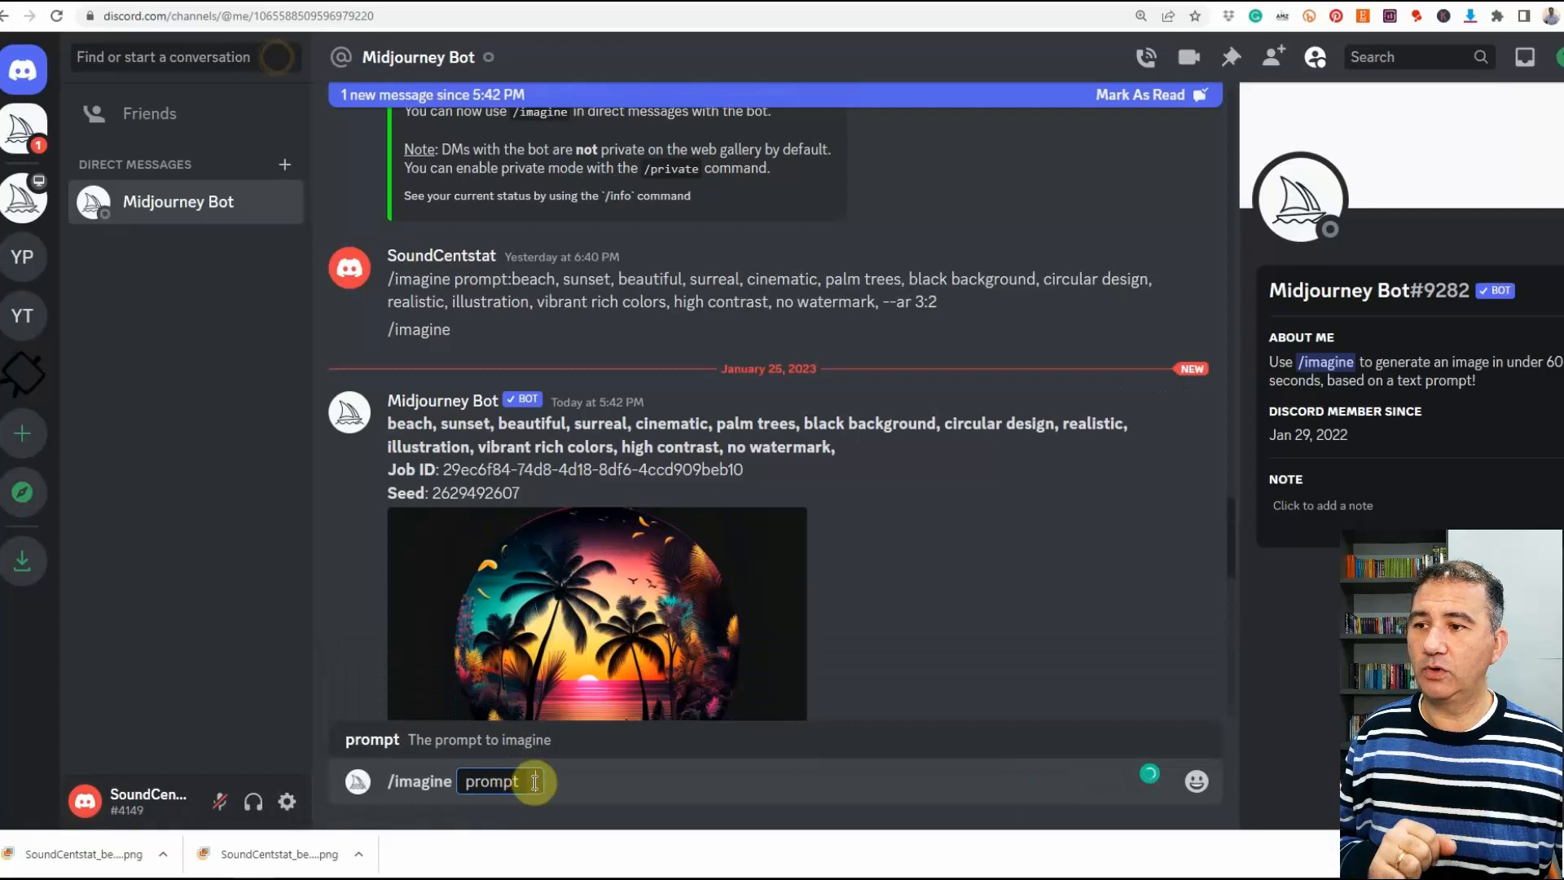
right_click(532, 782)
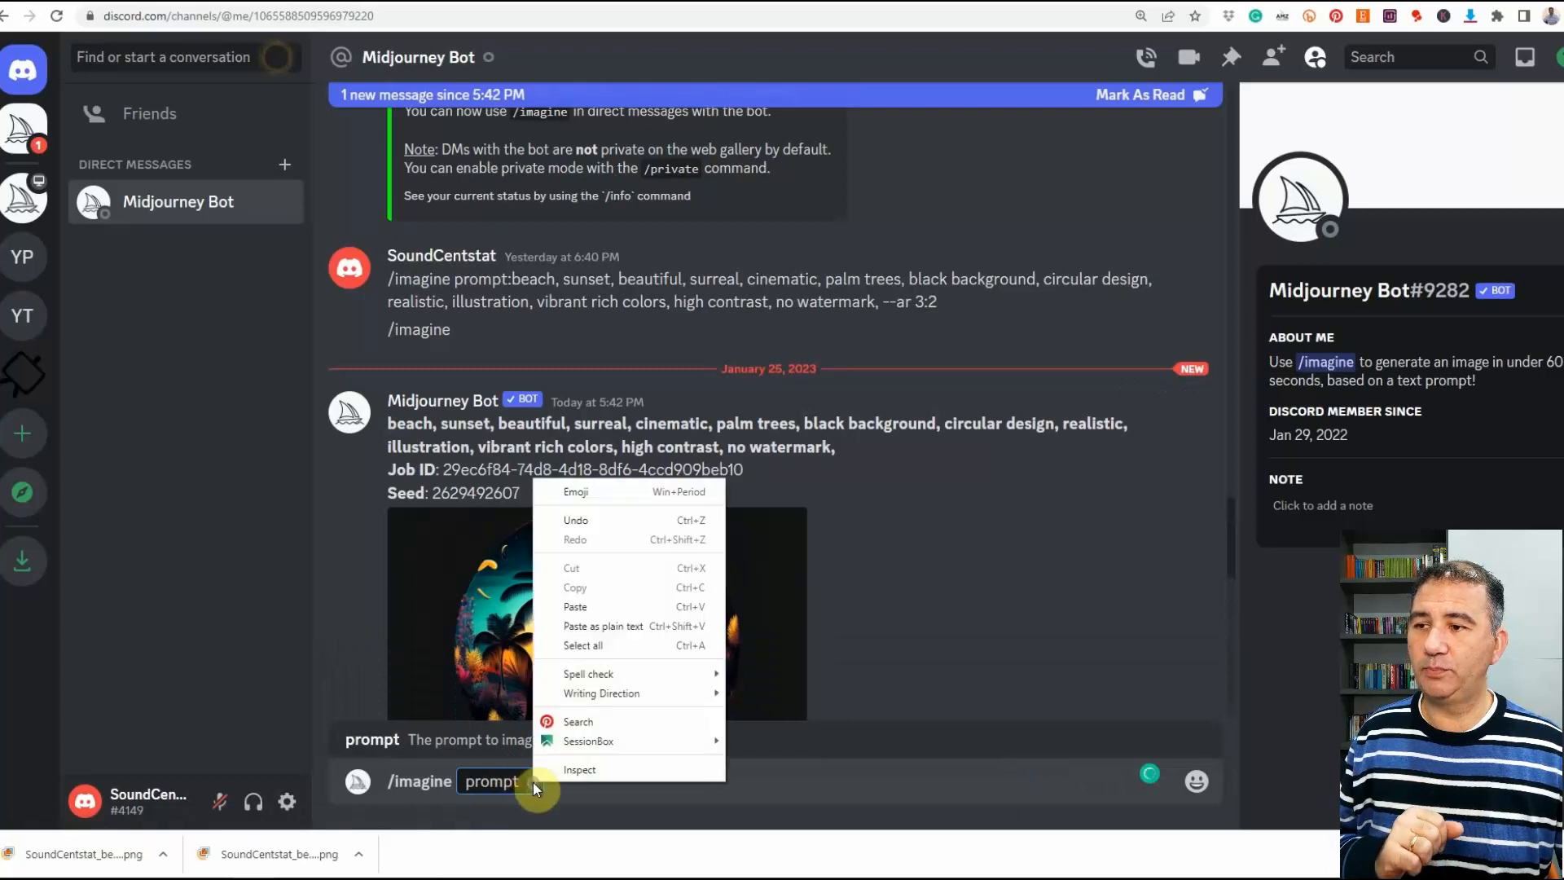
left_click(598, 624)
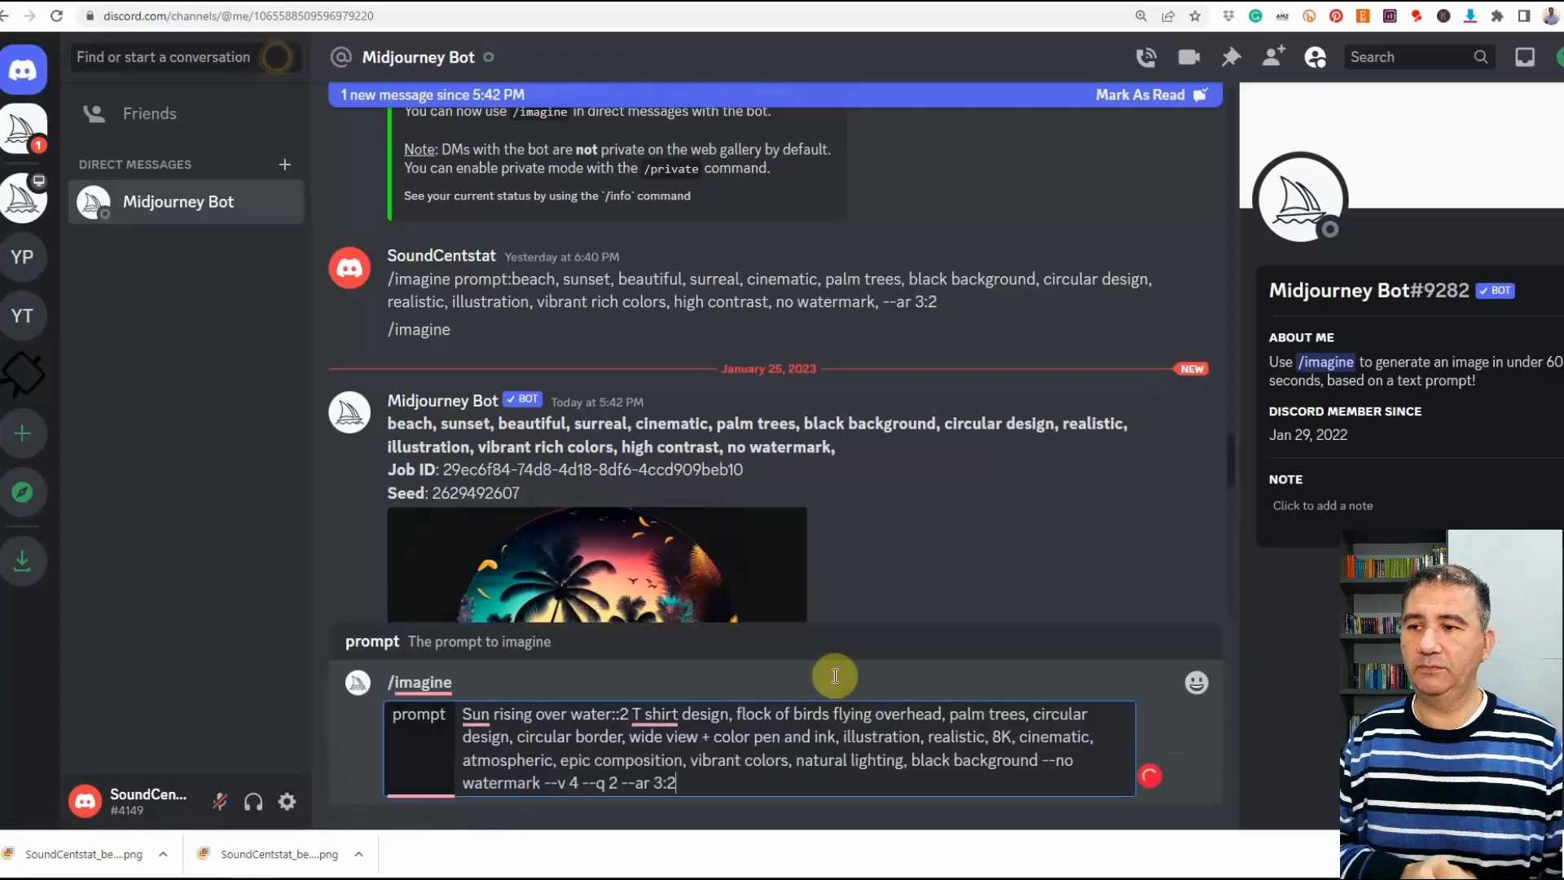
key("Return")
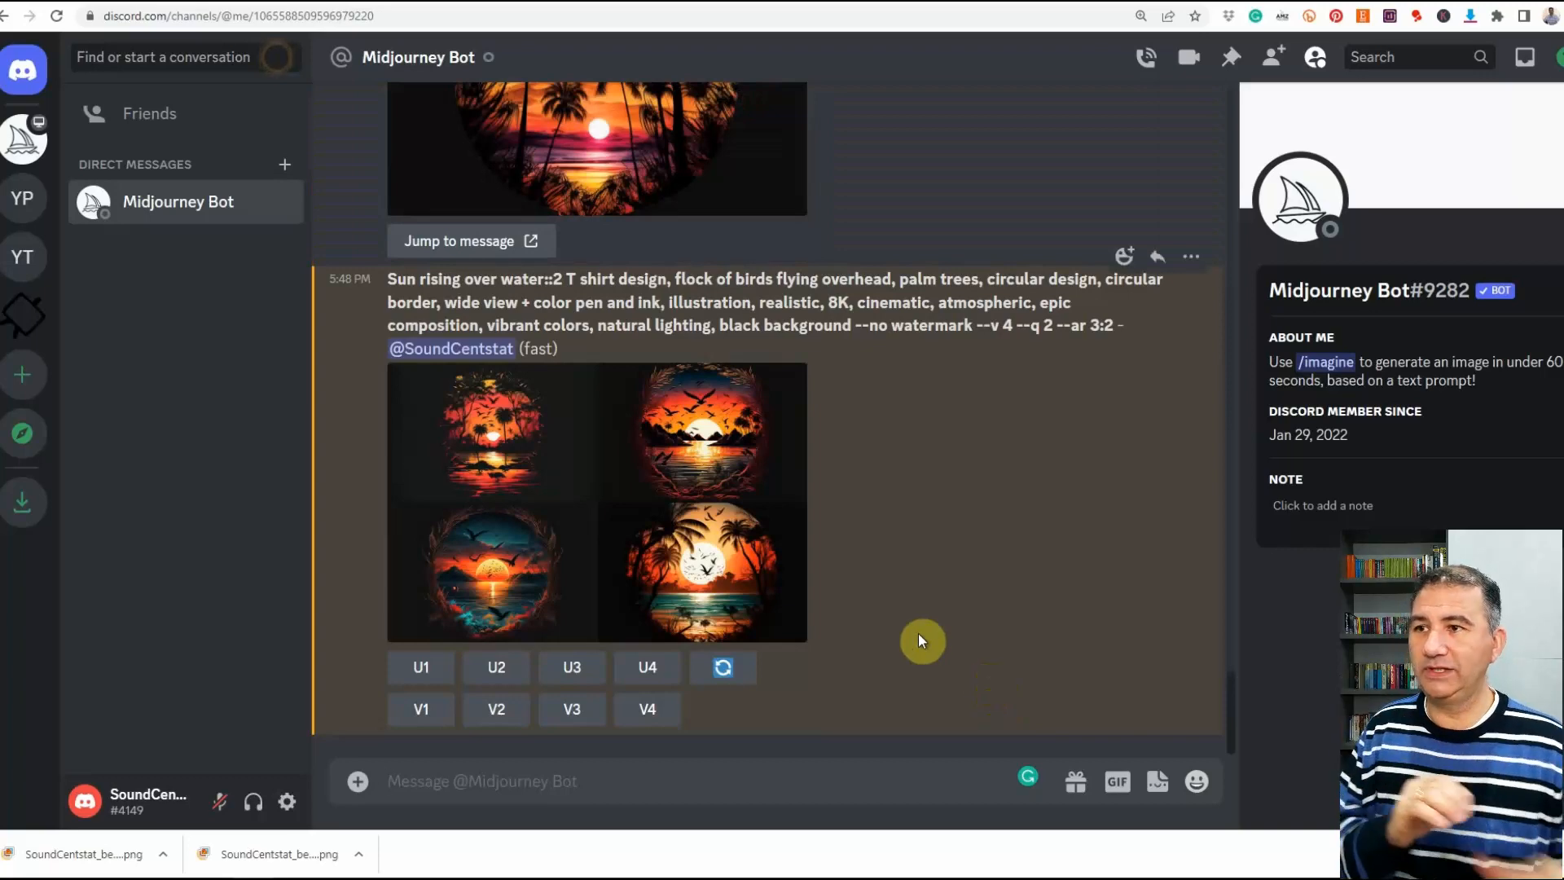
- View the sunrise grid enlarged, close it, and have the job's individual images sent with DM Results
left_click(611, 505)
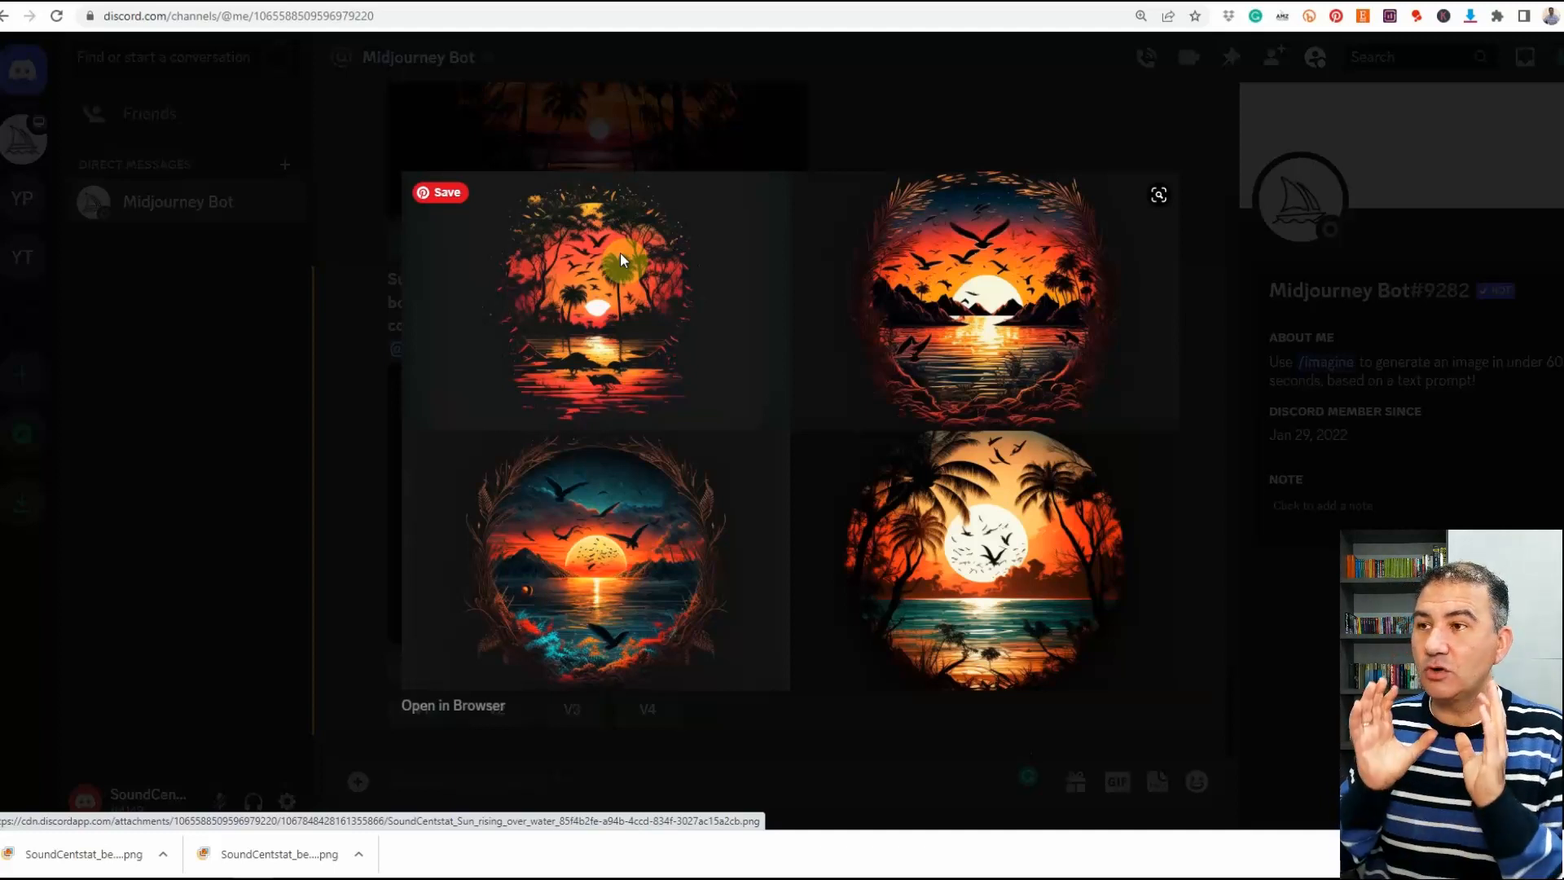
left_click(1025, 138)
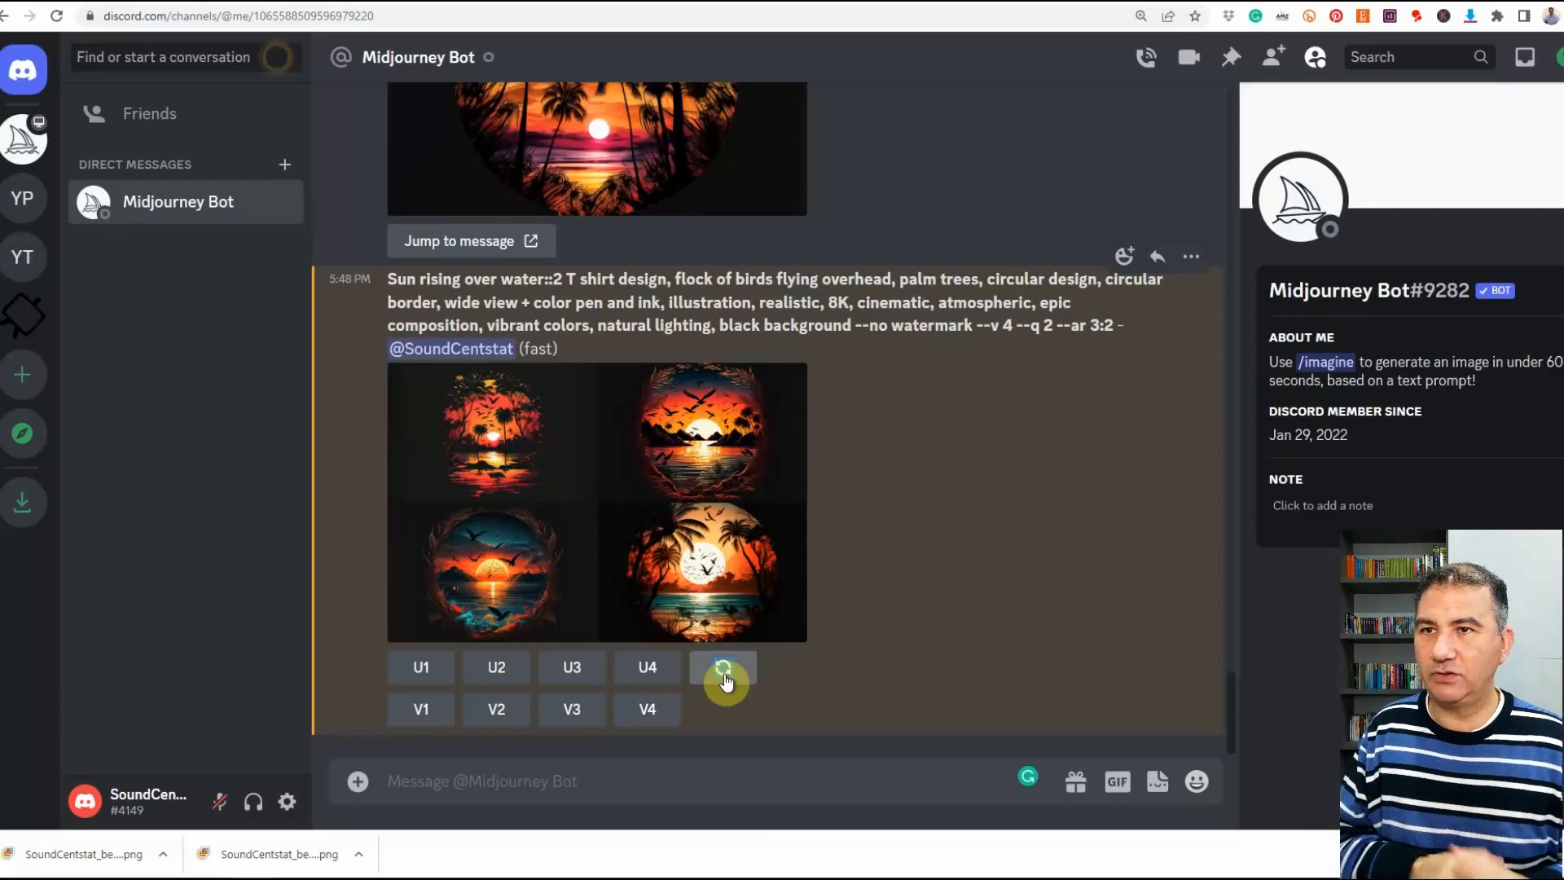
left_click(1193, 269)
mouse_move(1030, 341)
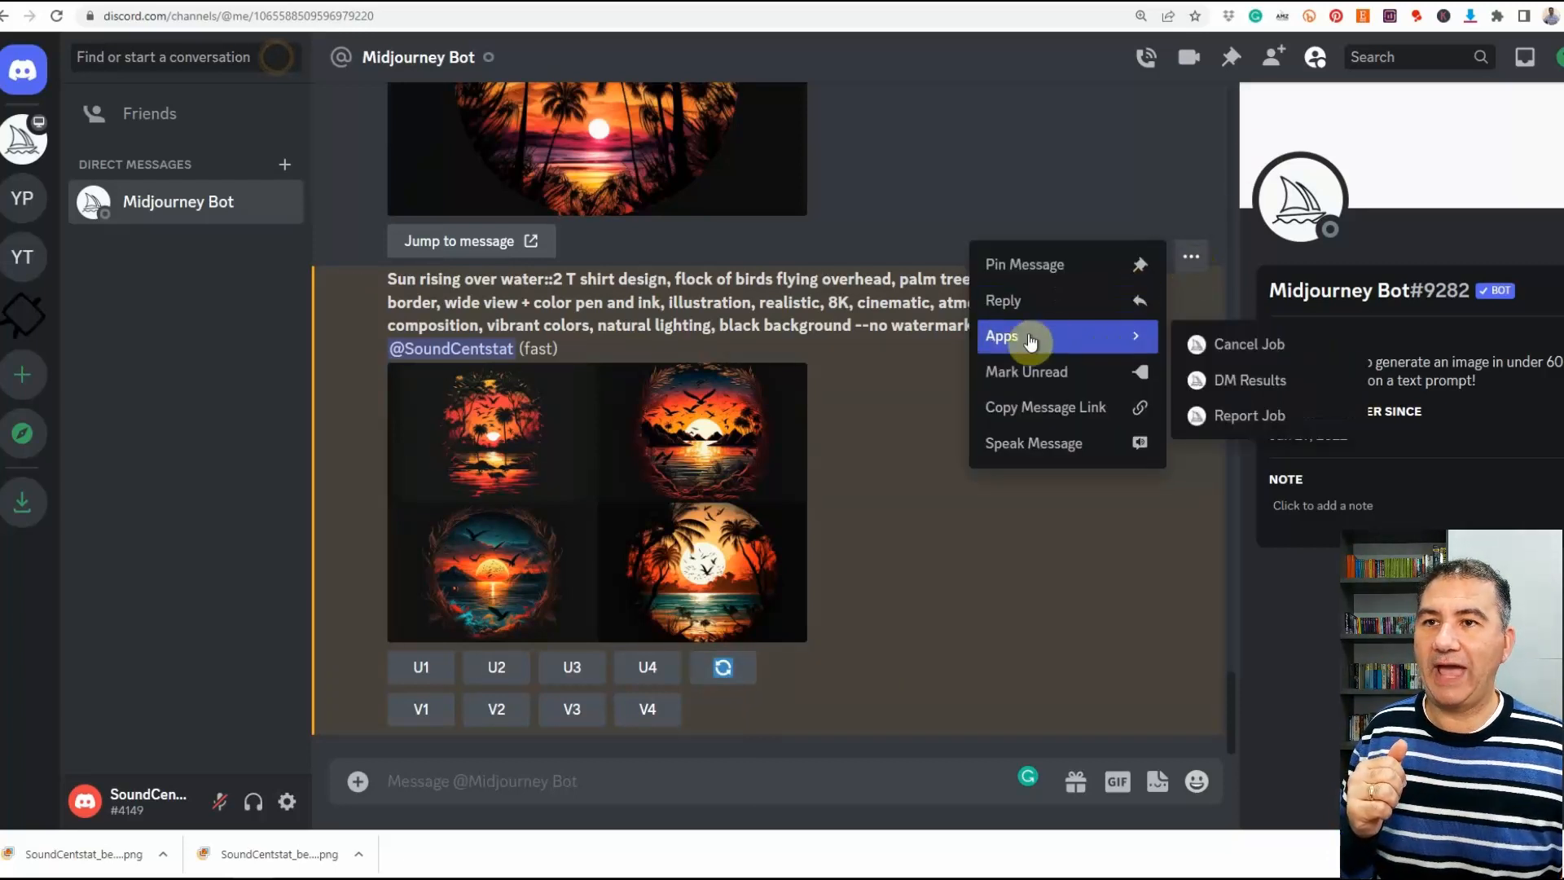
left_click(1235, 390)
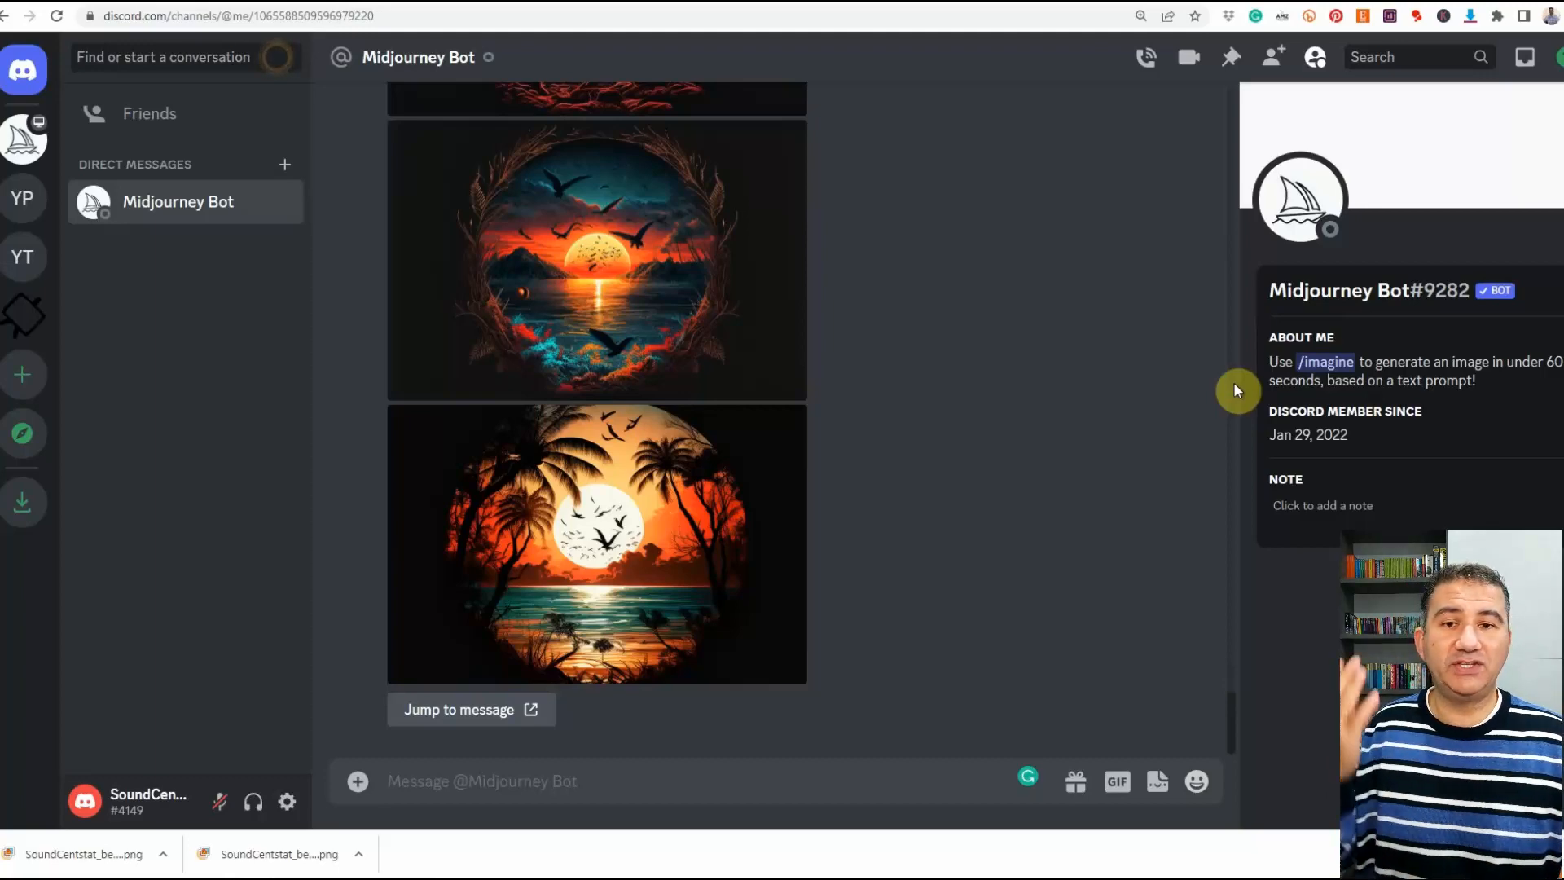
- Review the individual sunrise images and job details delivered in the bot's direct message
scroll(1054, 440, "down", 10)
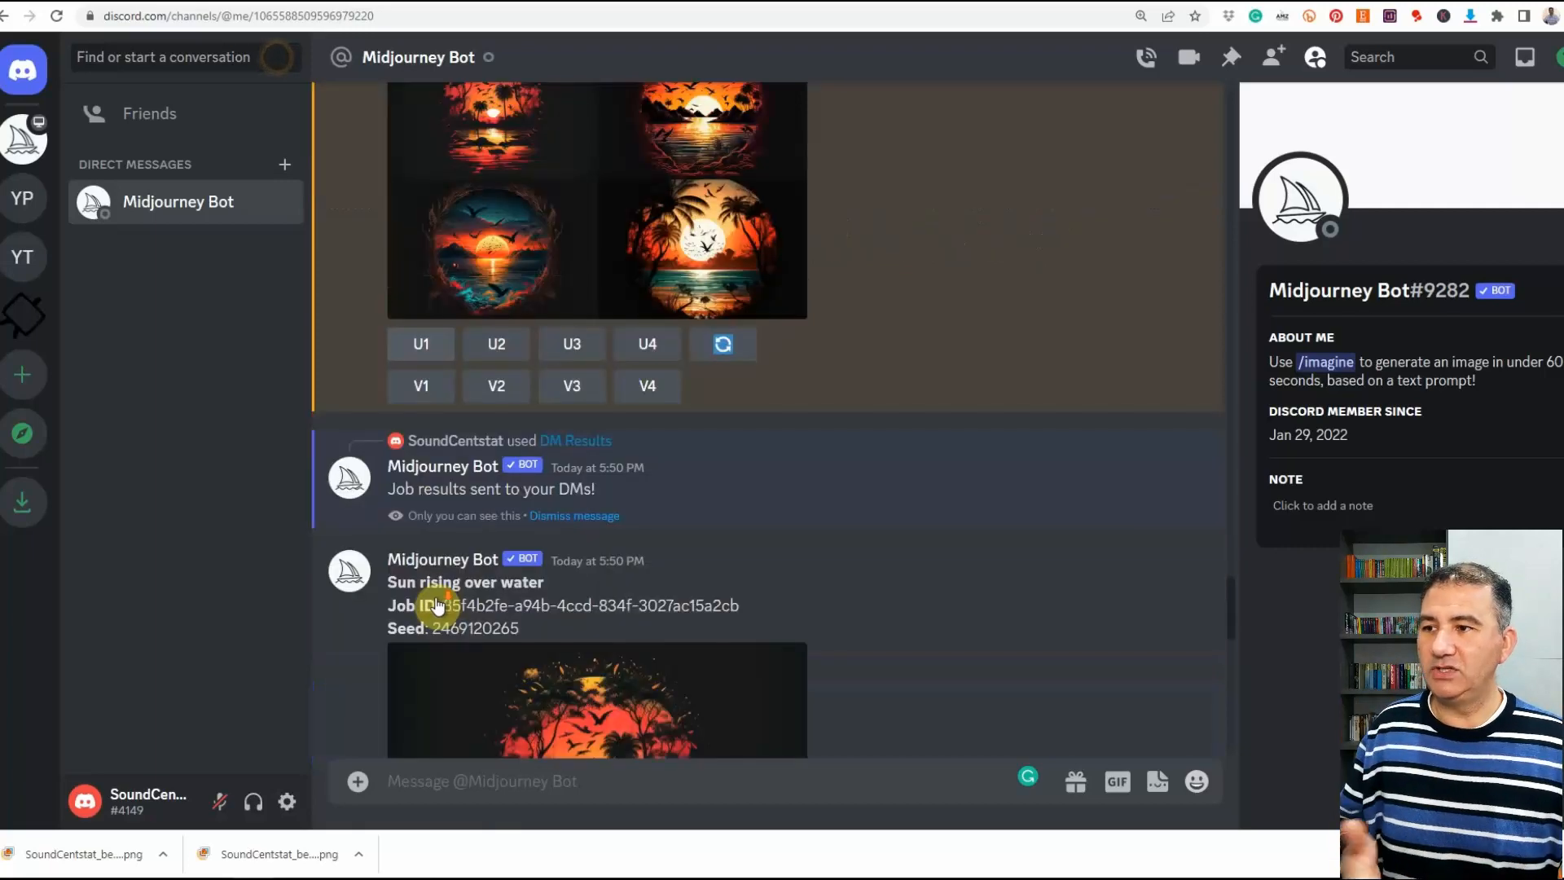
scroll(456, 583, "down", 2)
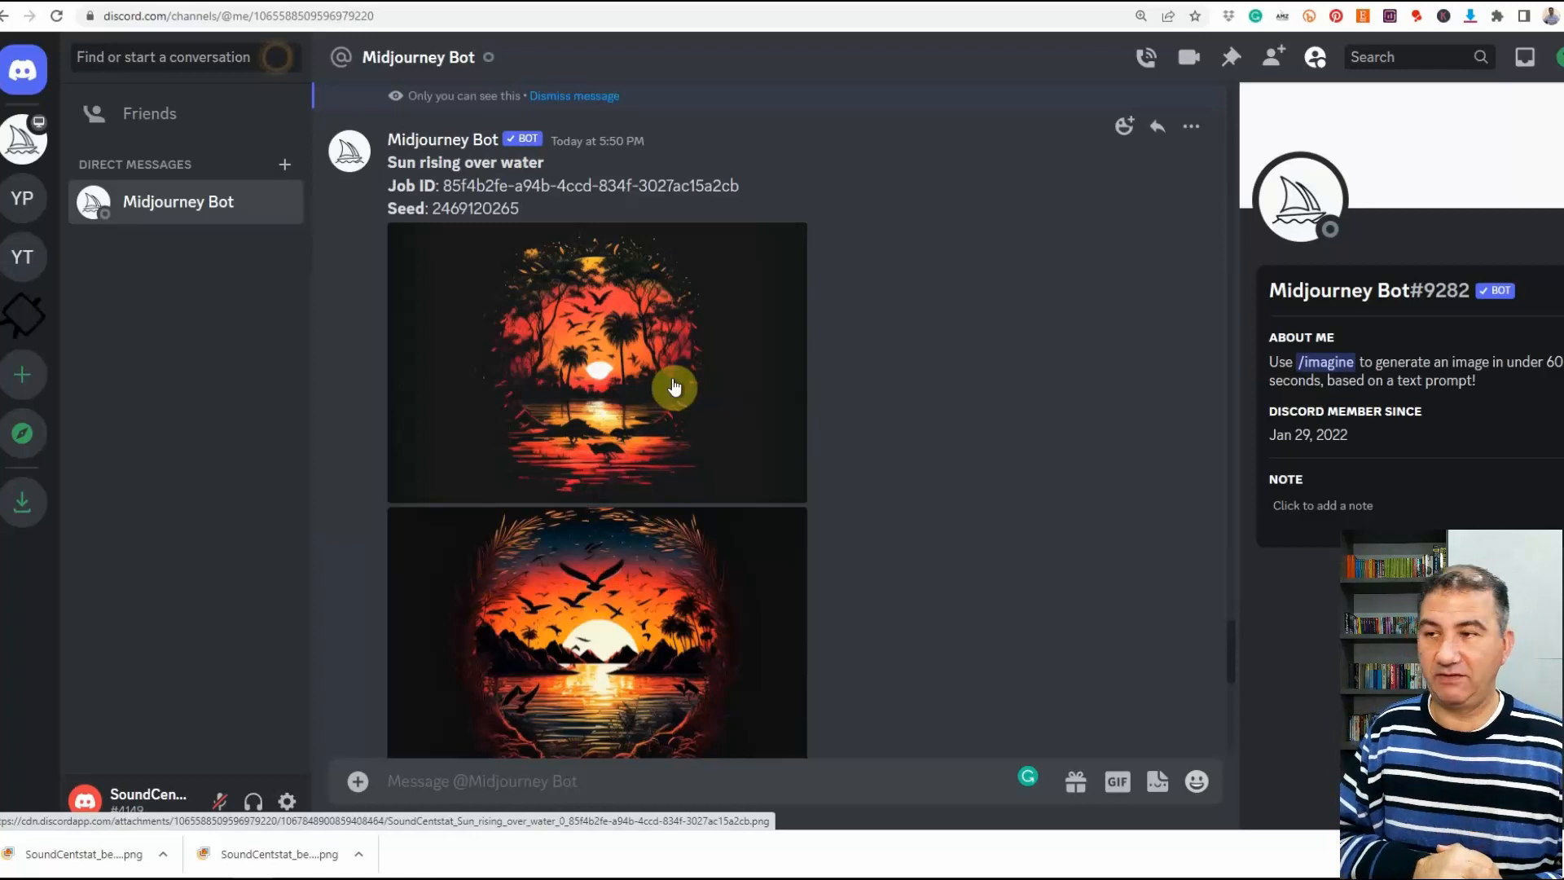
scroll(678, 399, "down", 3)
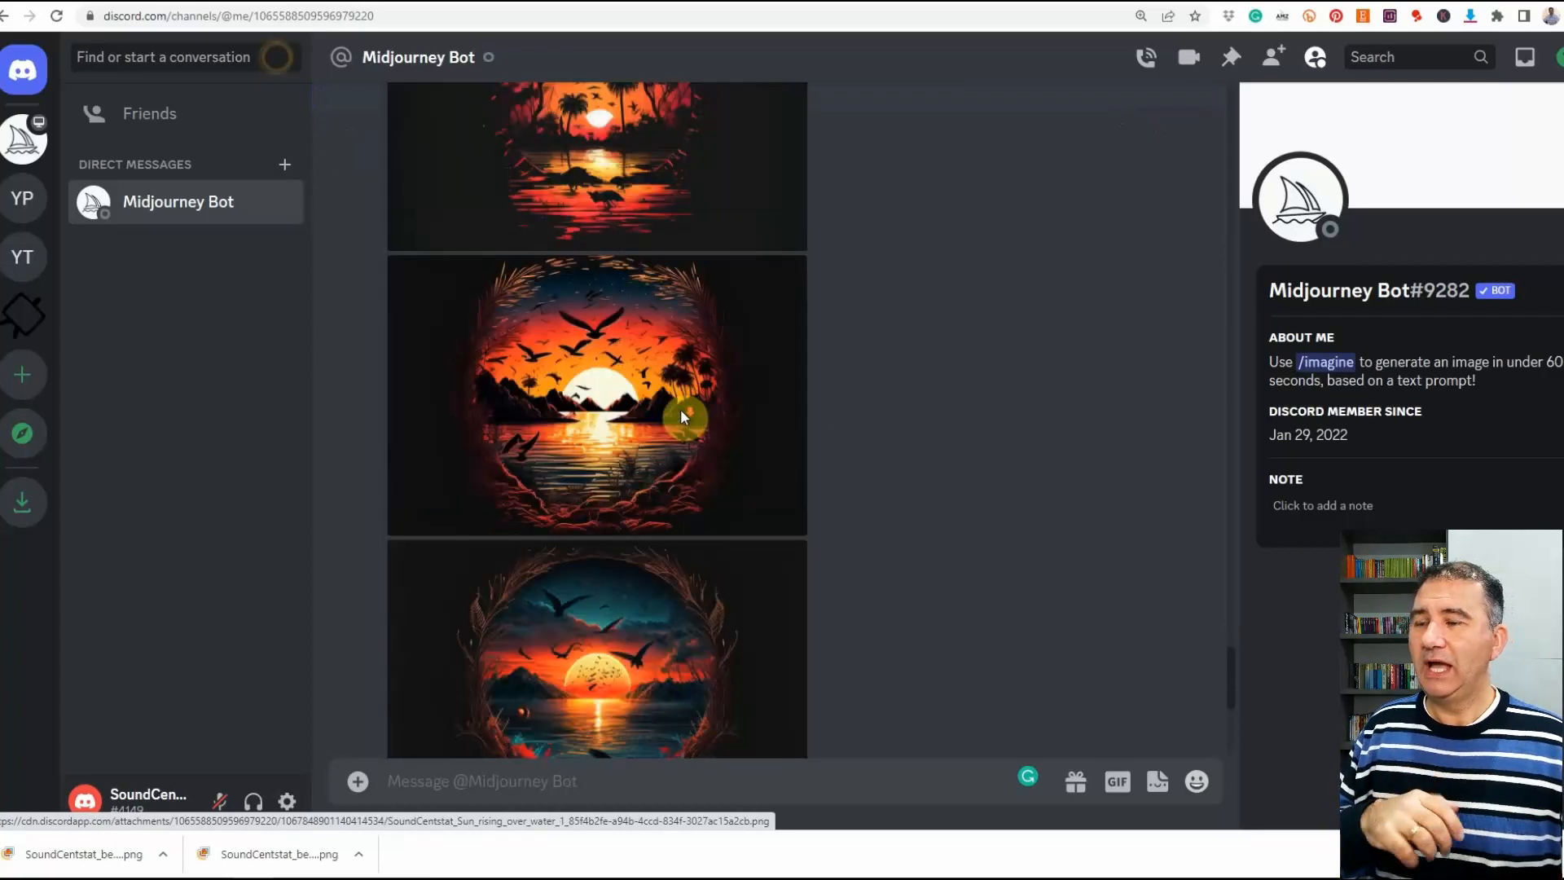
scroll(684, 418, "up", 4)
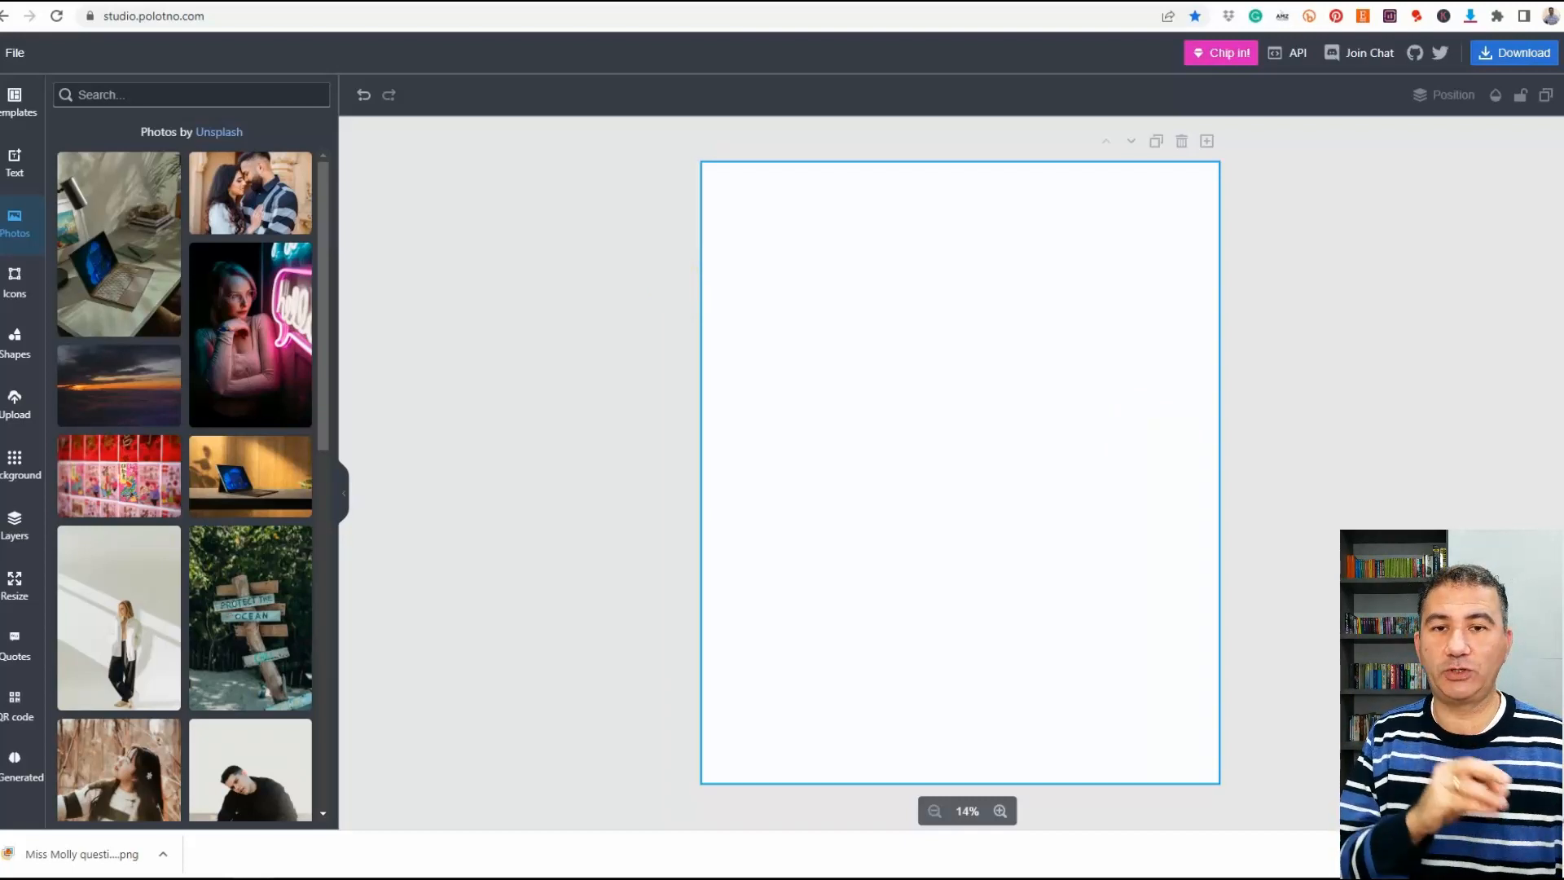
- In Polotno Studio, place the circular palm sunset image on the blank page and enlarge it until the circle nearly fills the page width
left_click_drag(1023, 421, 1023, 421)
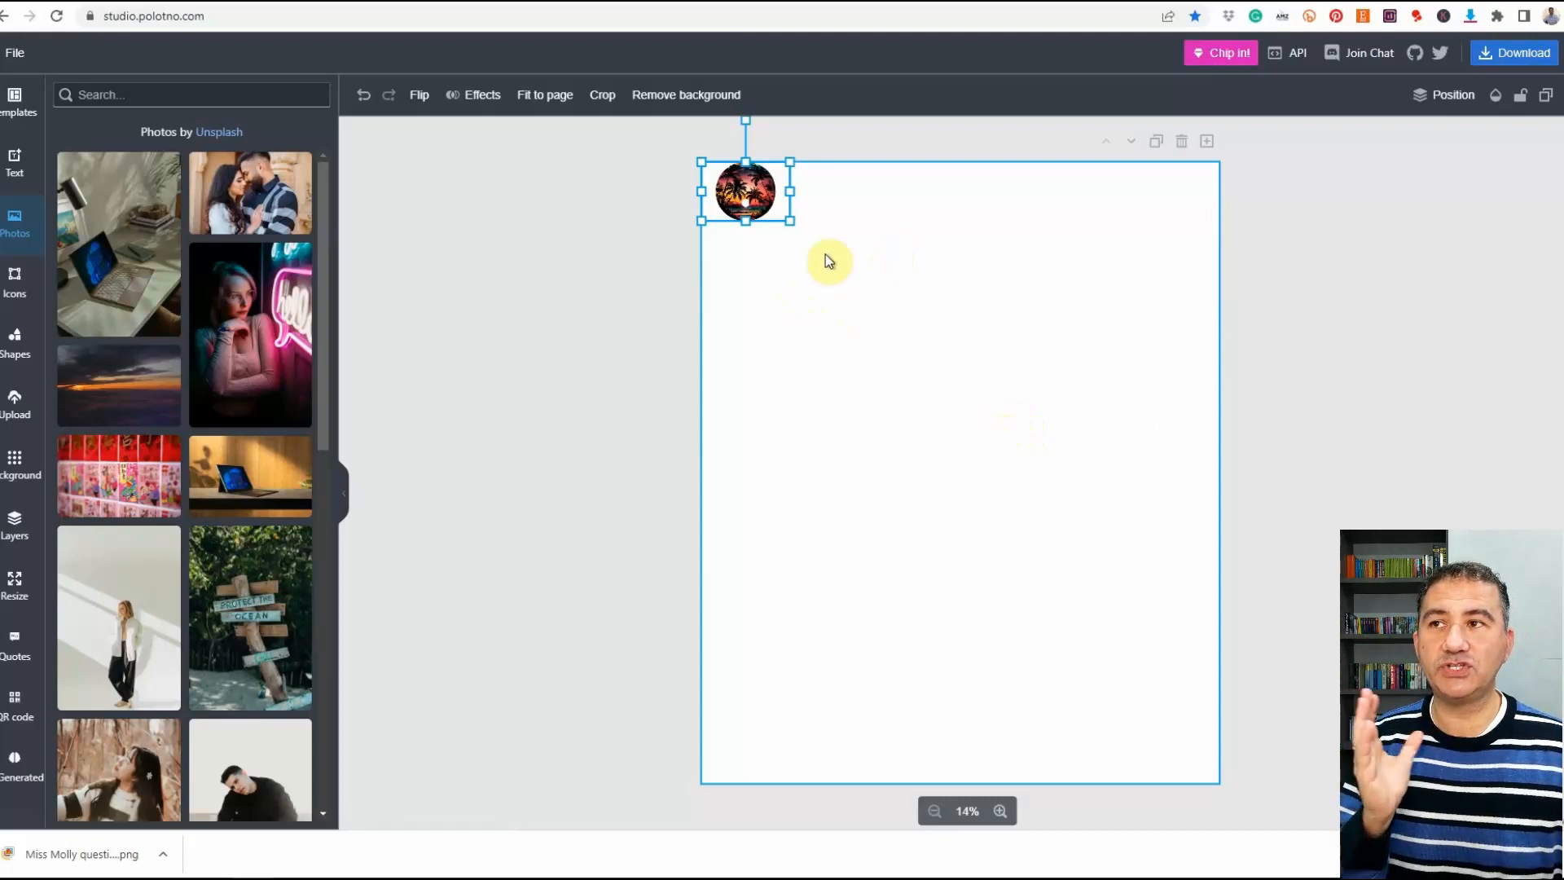
left_click_drag(790, 218, 1179, 699)
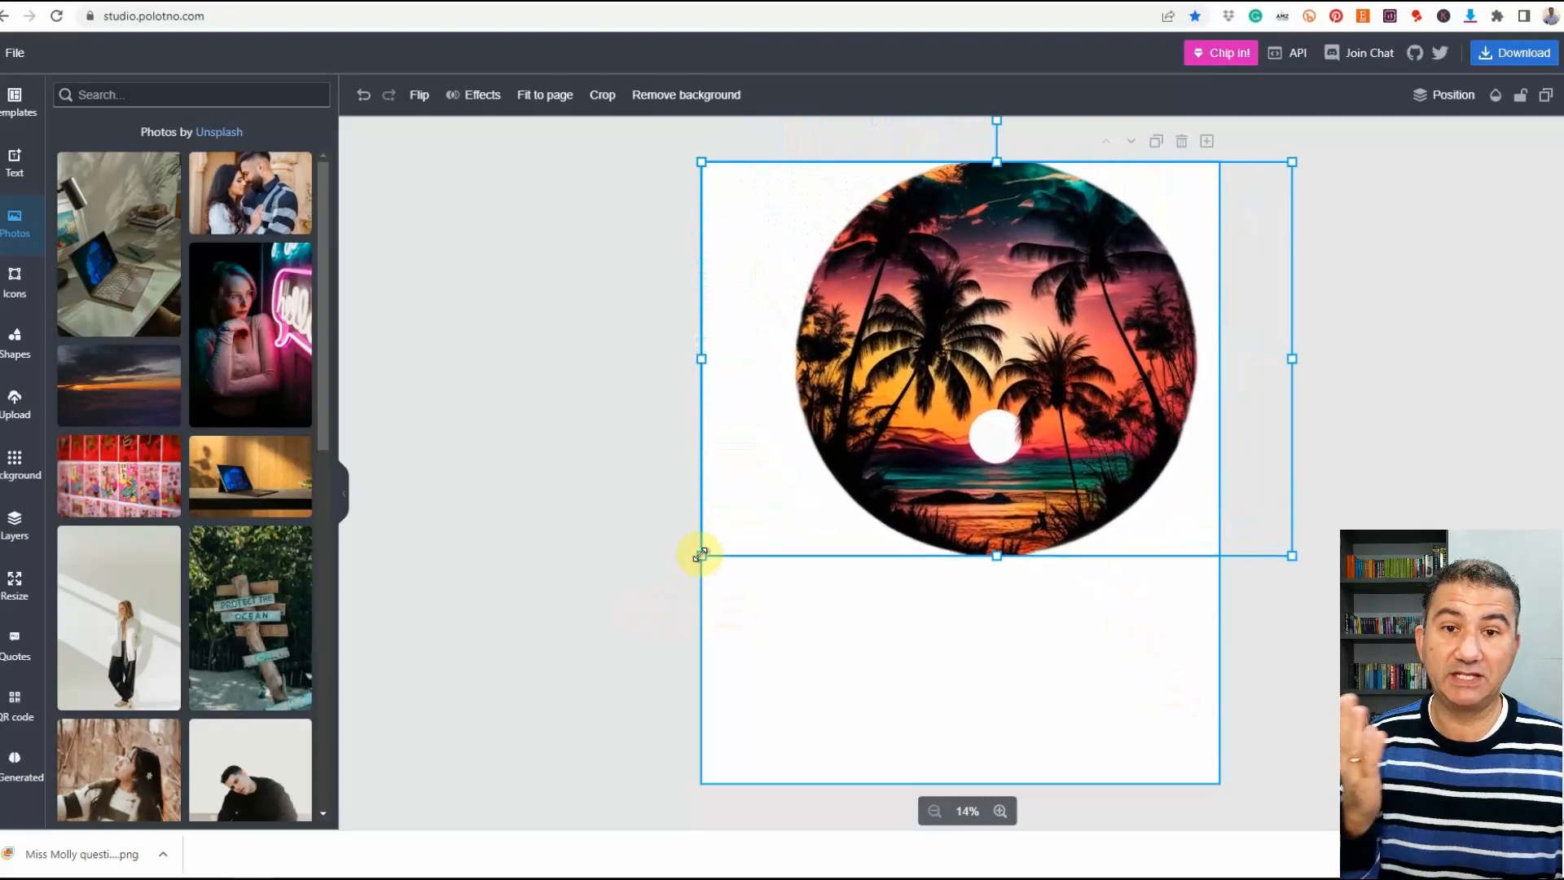
left_click_drag(698, 552, 604, 621)
left_click_drag(1291, 621, 1314, 662)
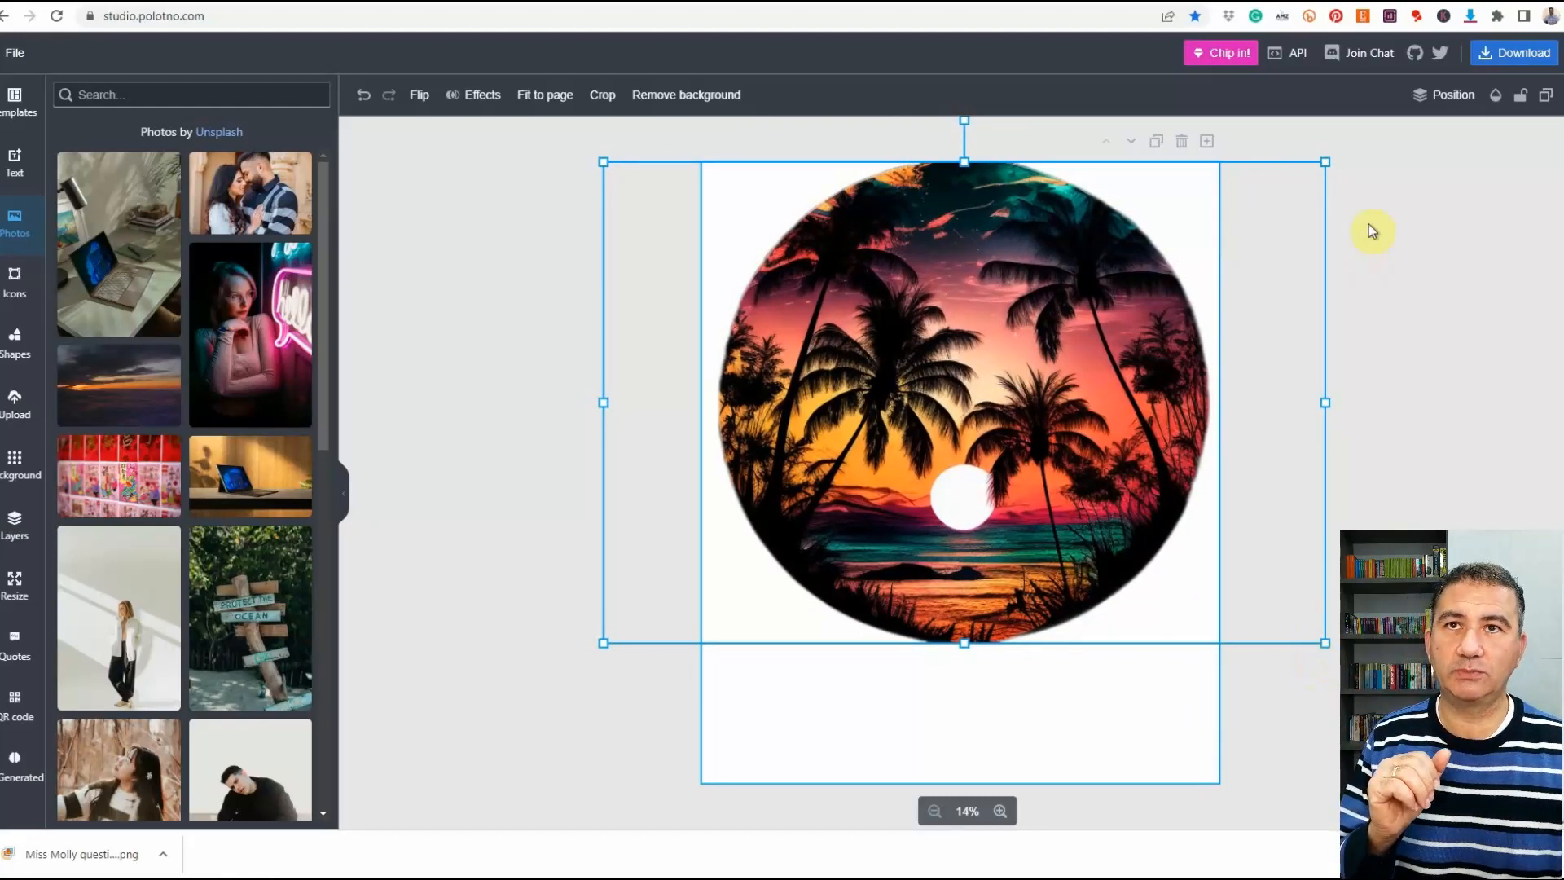
- Center the sunset image horizontally and vertically on the page and deselect it
left_click(1441, 114)
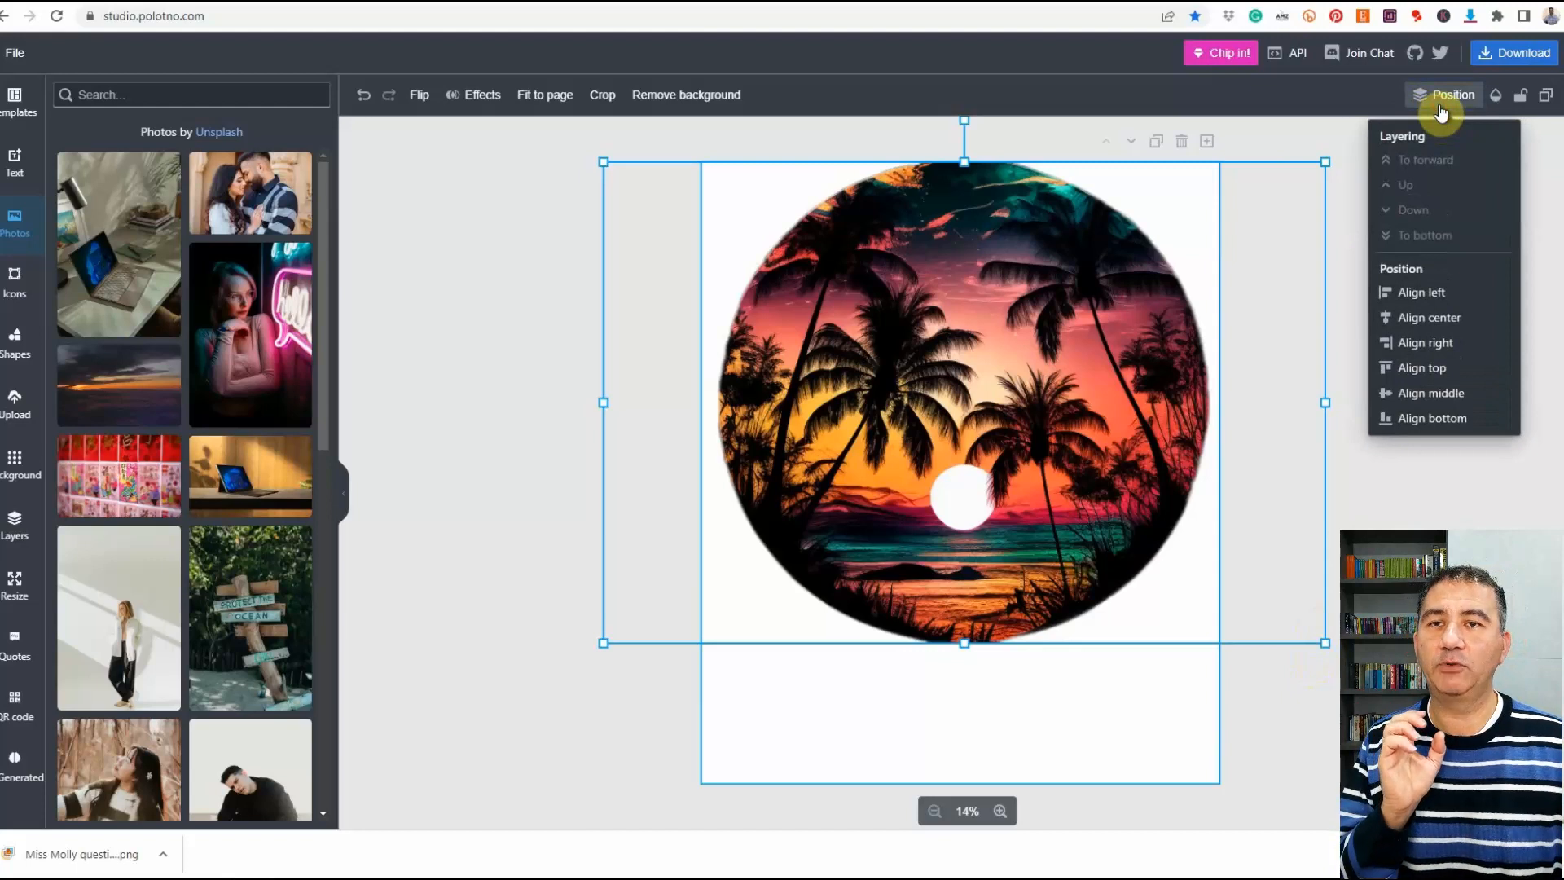
left_click(1410, 324)
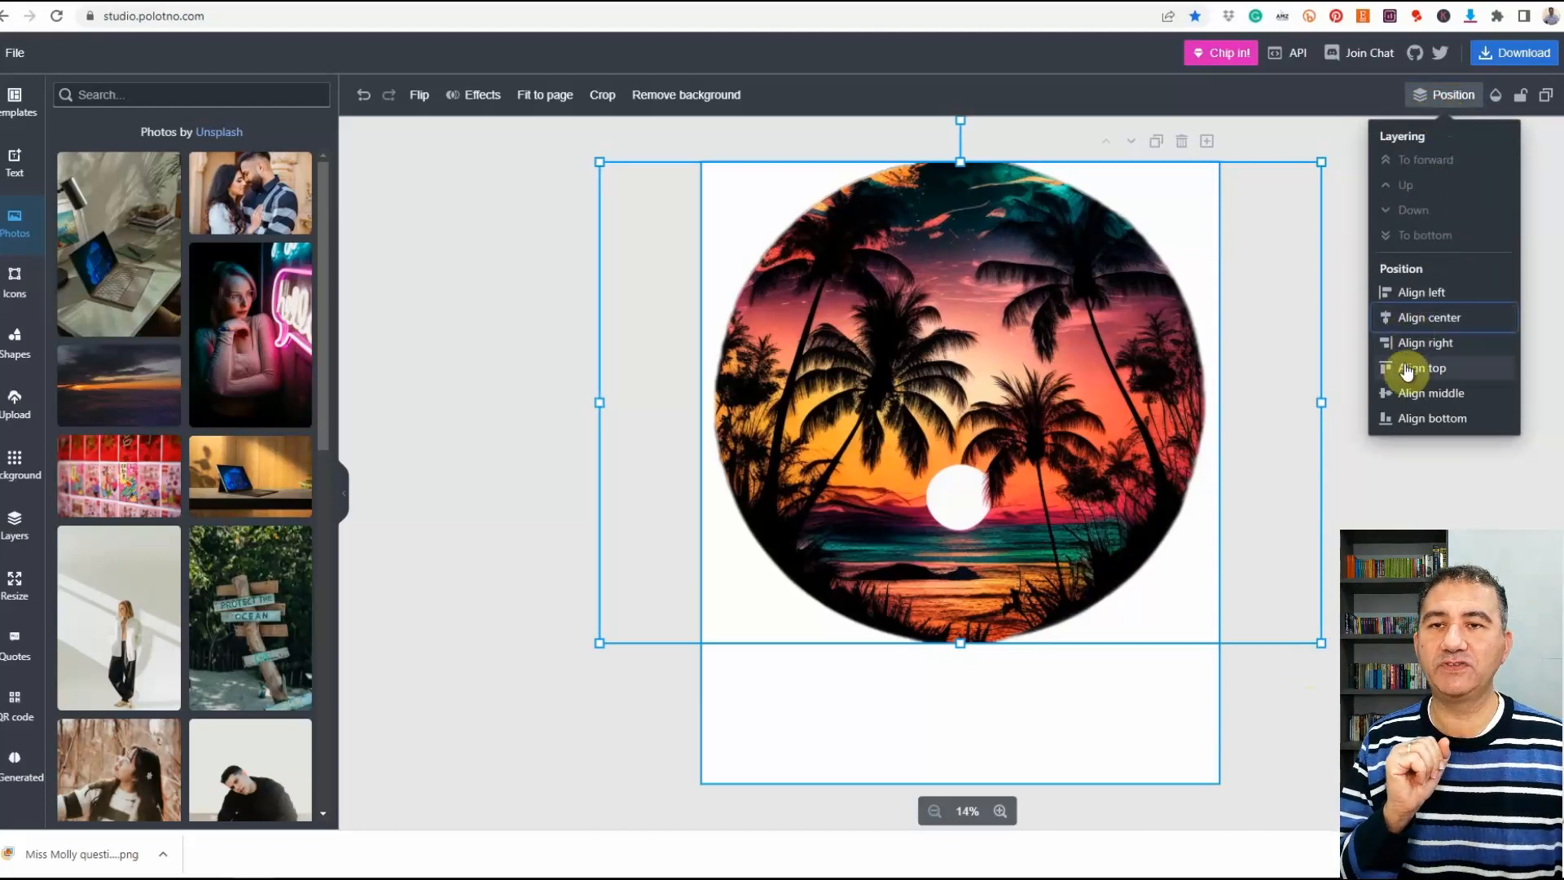
left_click(1422, 395)
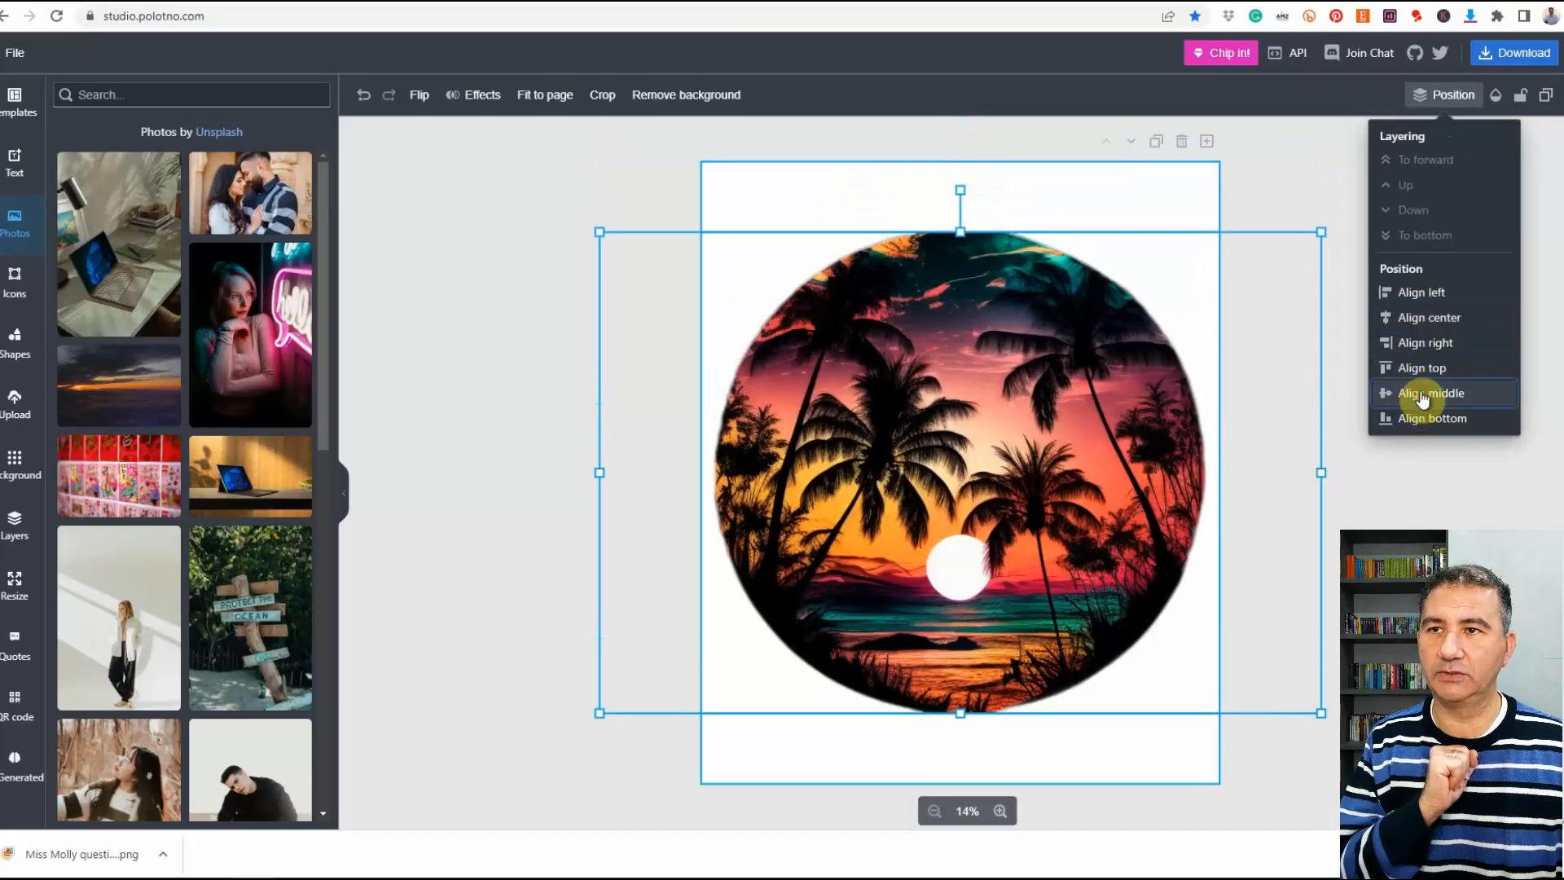
key("Escape")
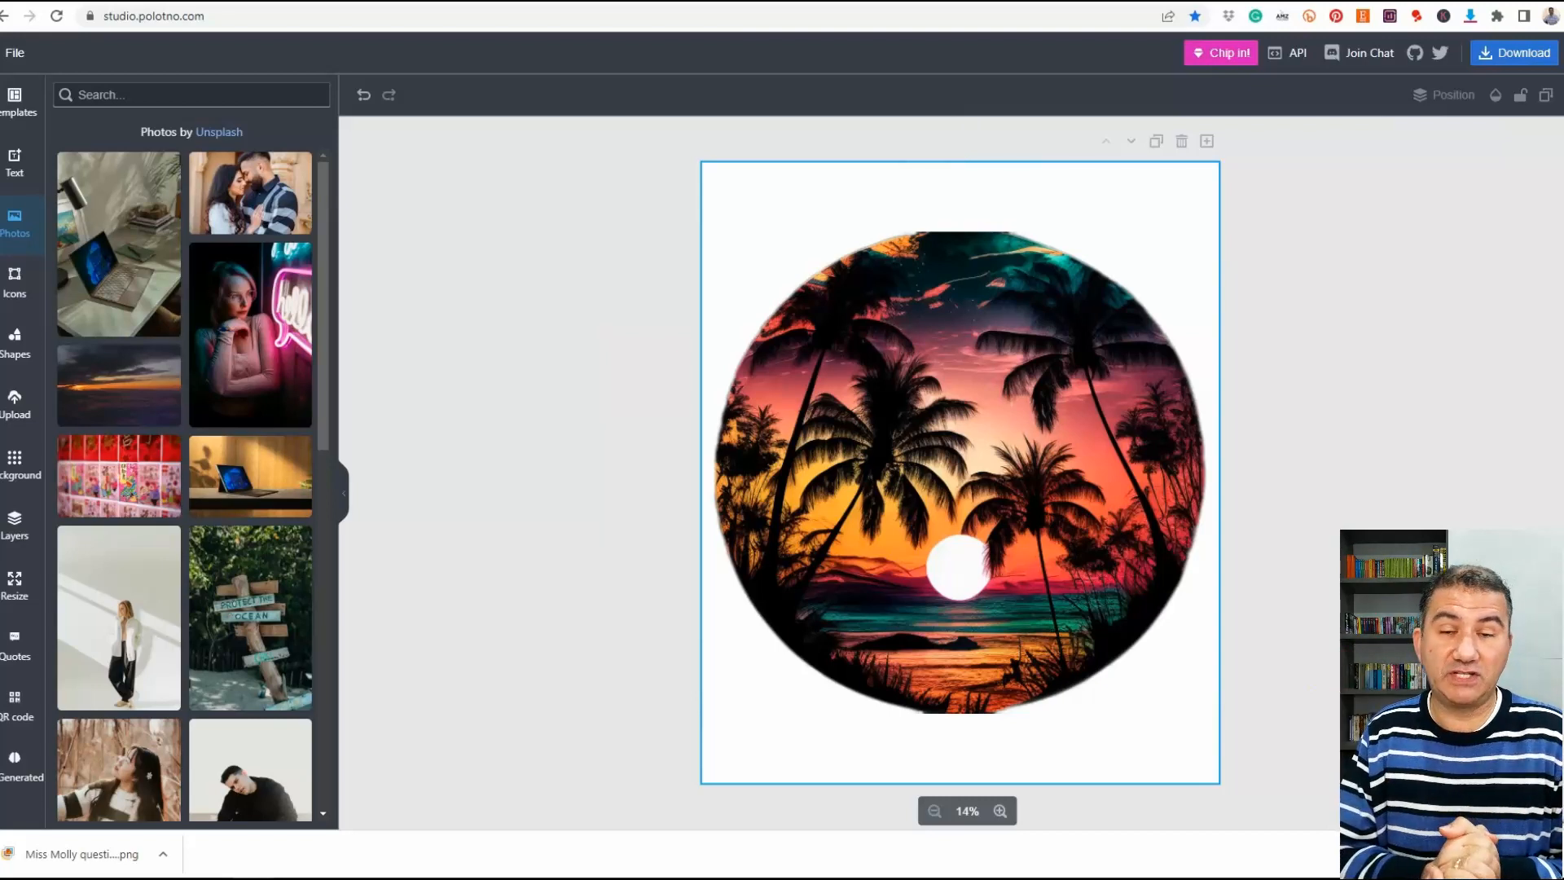
- Make the background of the sunset artwork page transparent
left_click(16, 102)
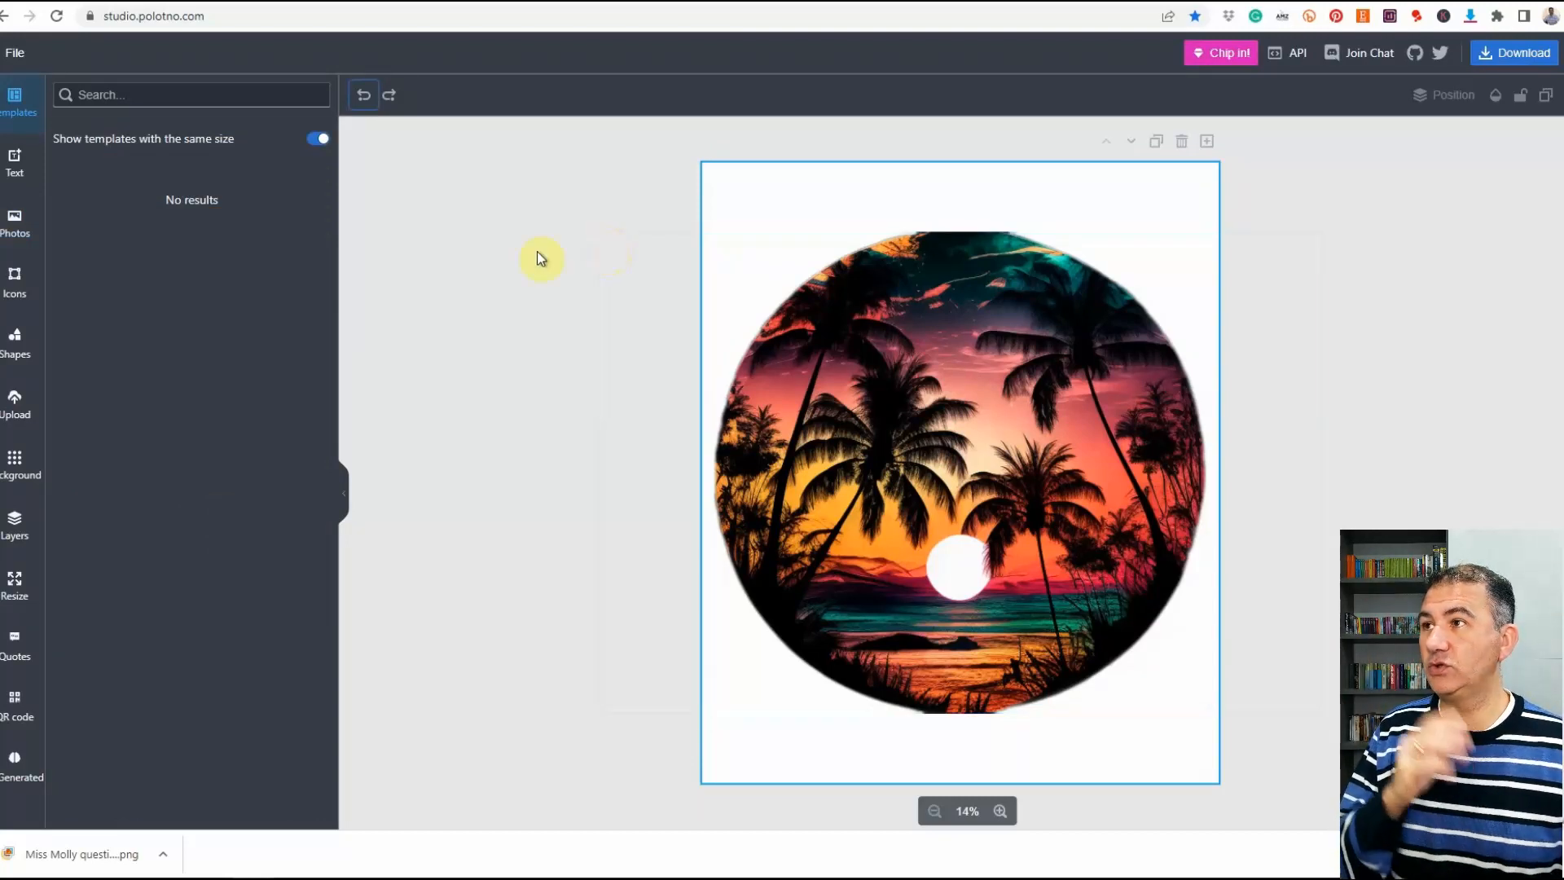
left_click(17, 463)
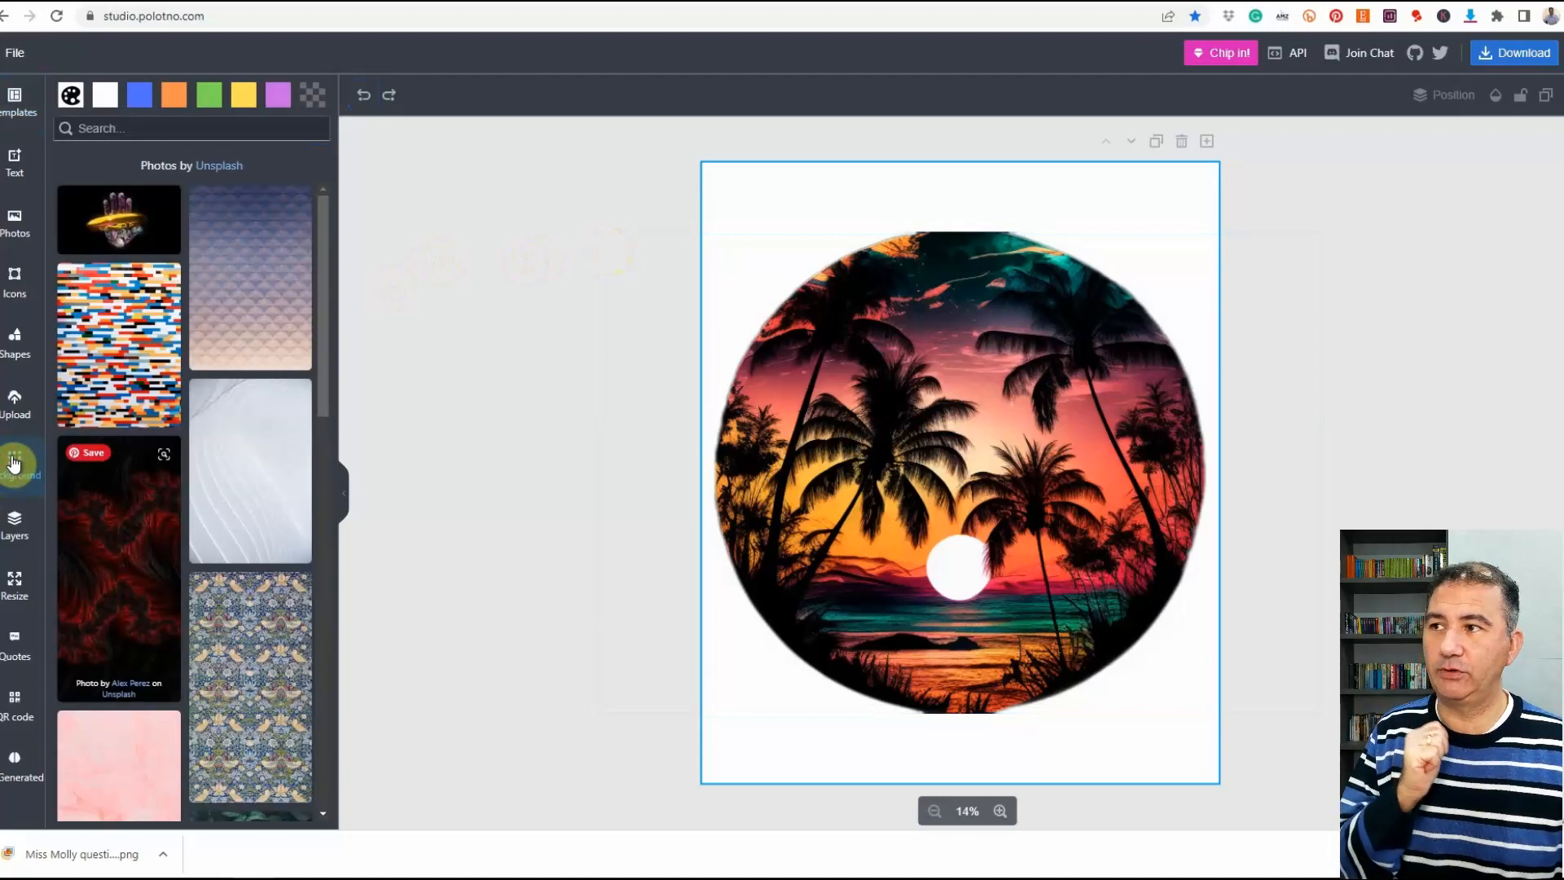
left_click(317, 99)
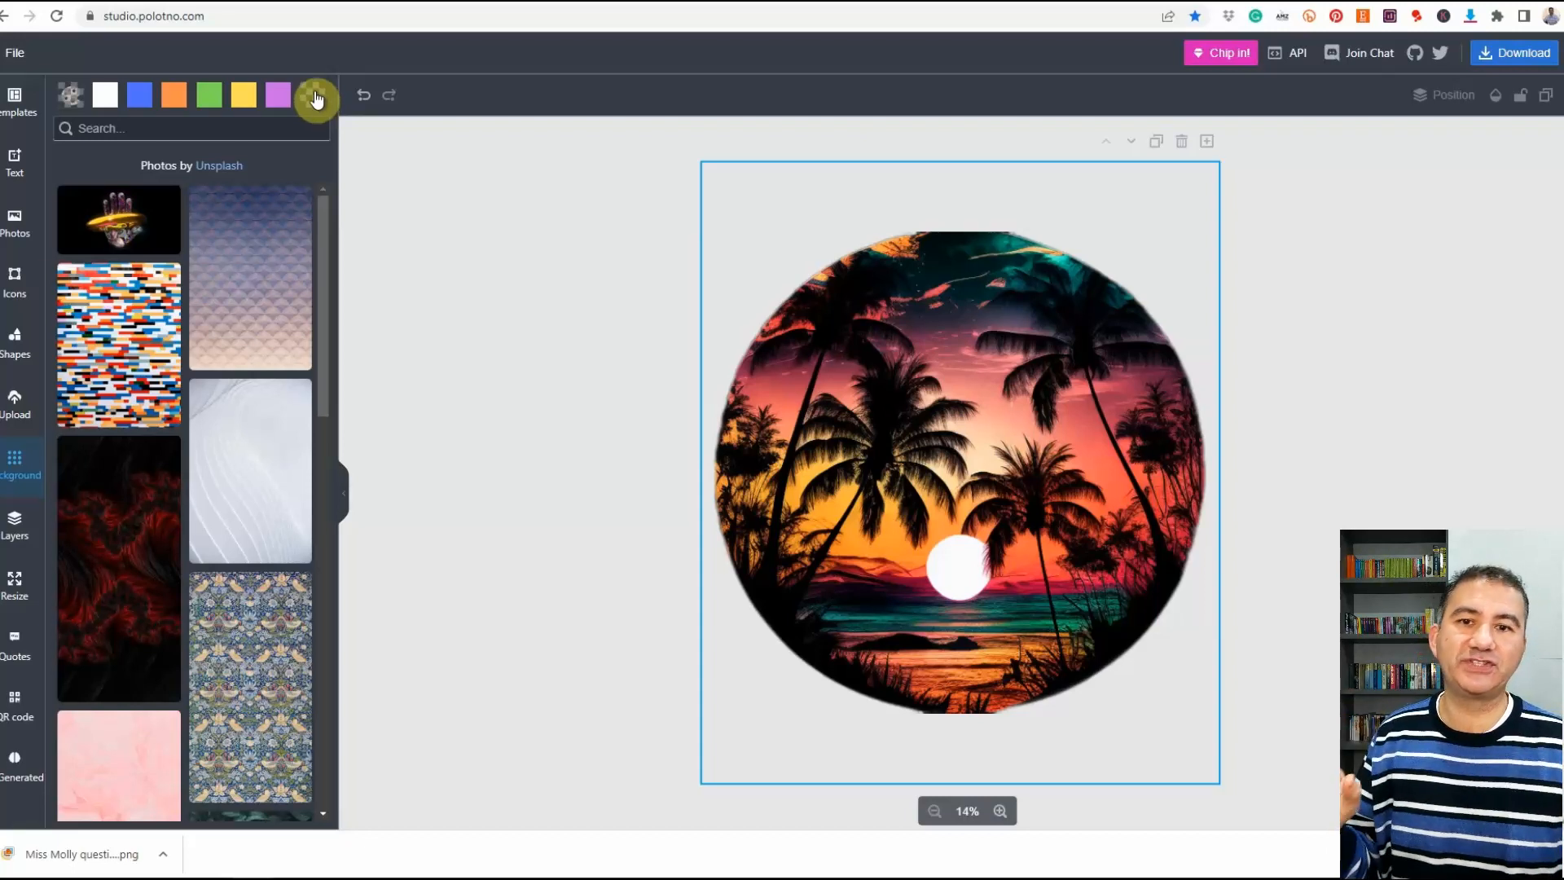
left_click(755, 512)
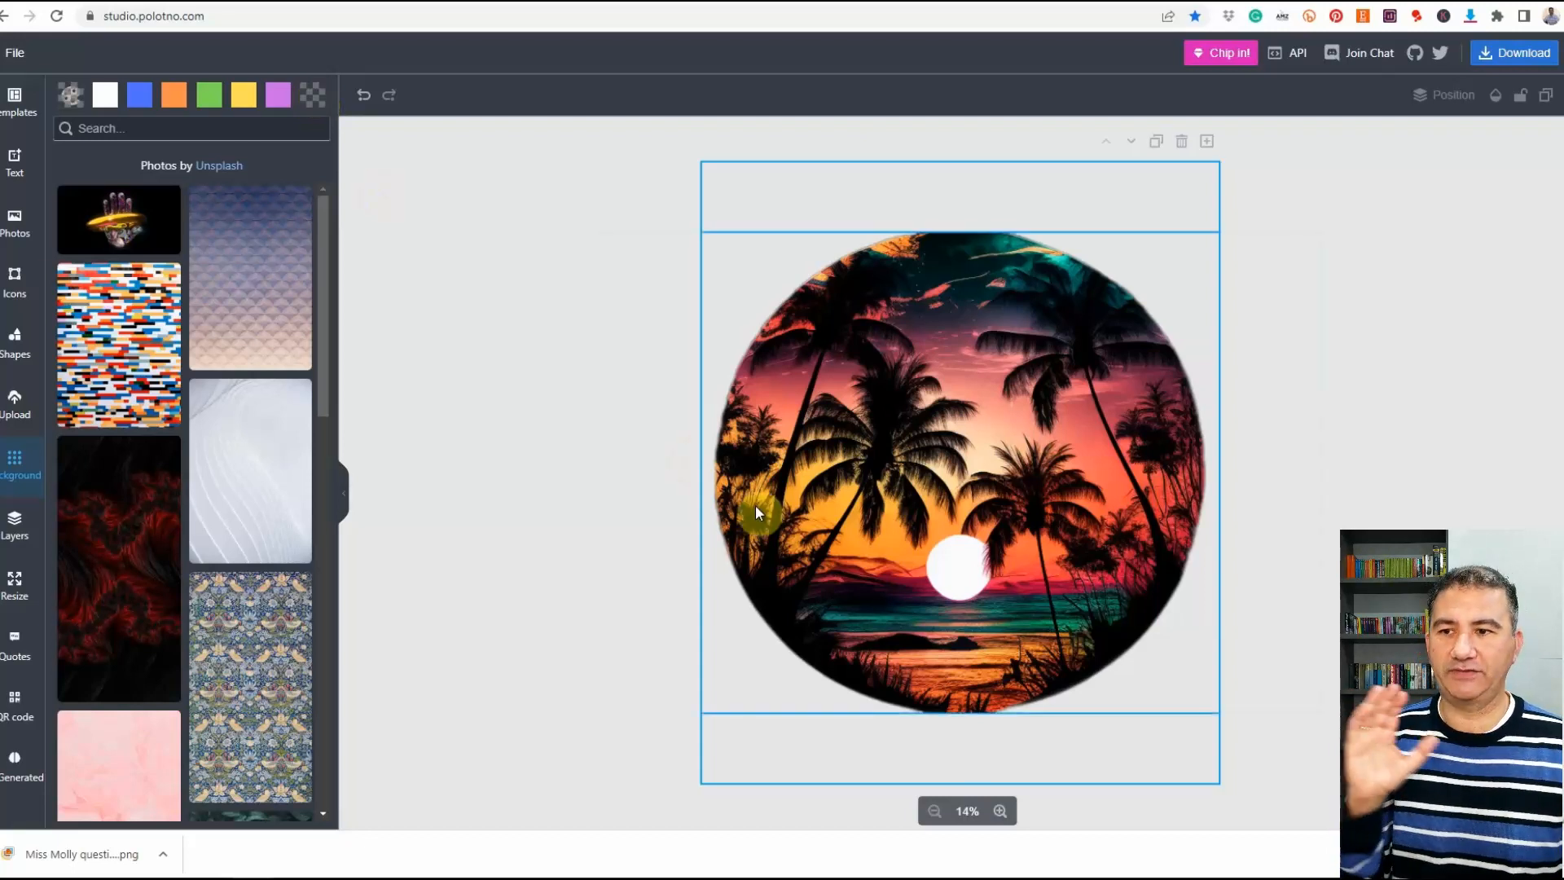
- Add a new blank page and insert a solid blue circle without an outline
left_click(1207, 141)
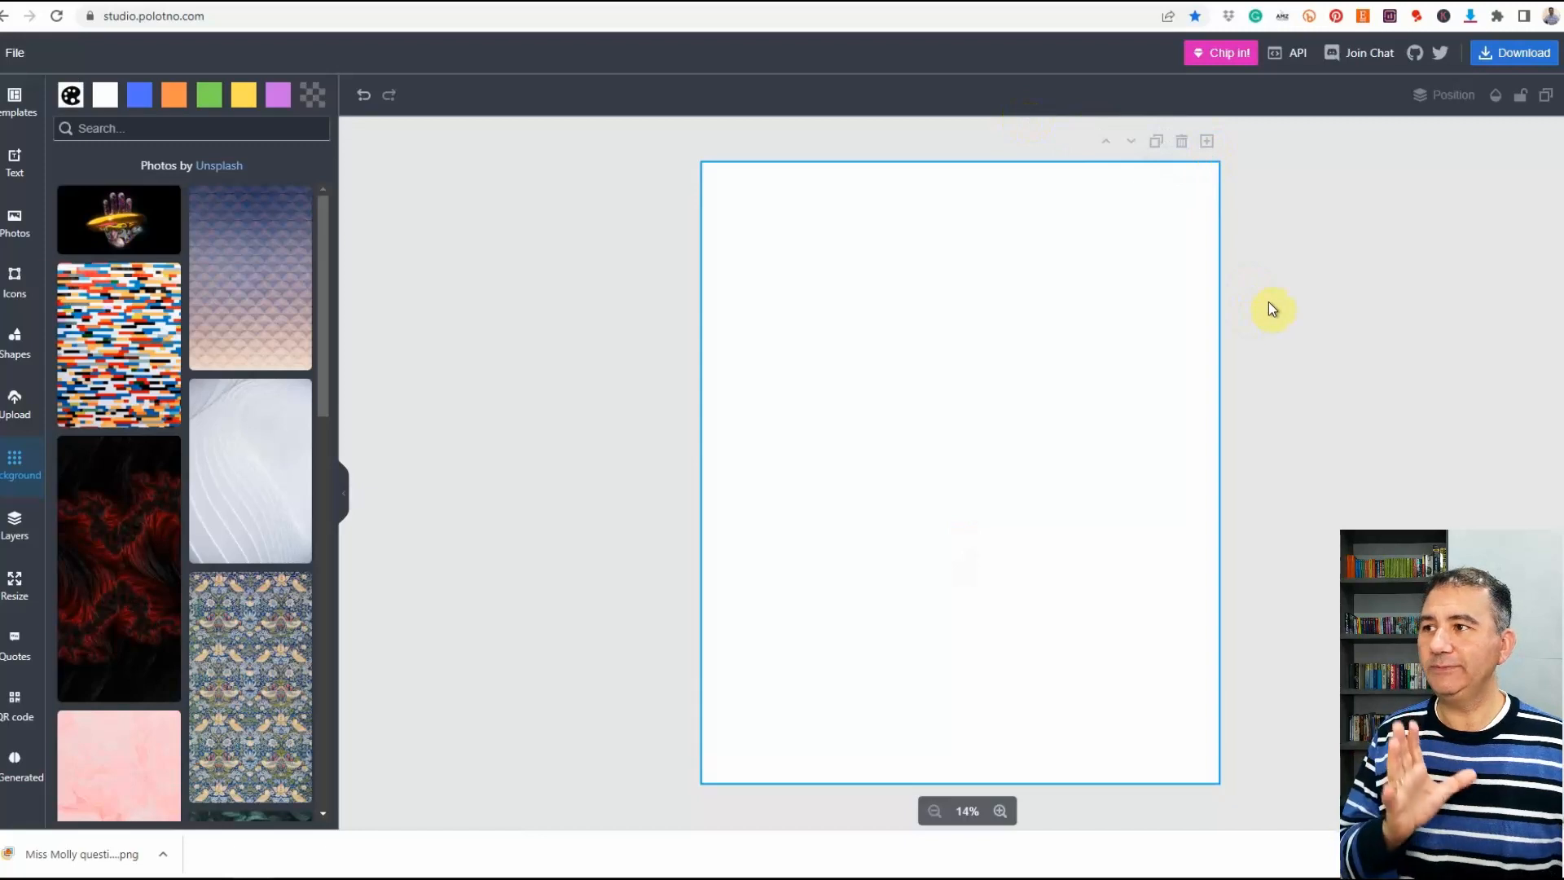
left_click(18, 359)
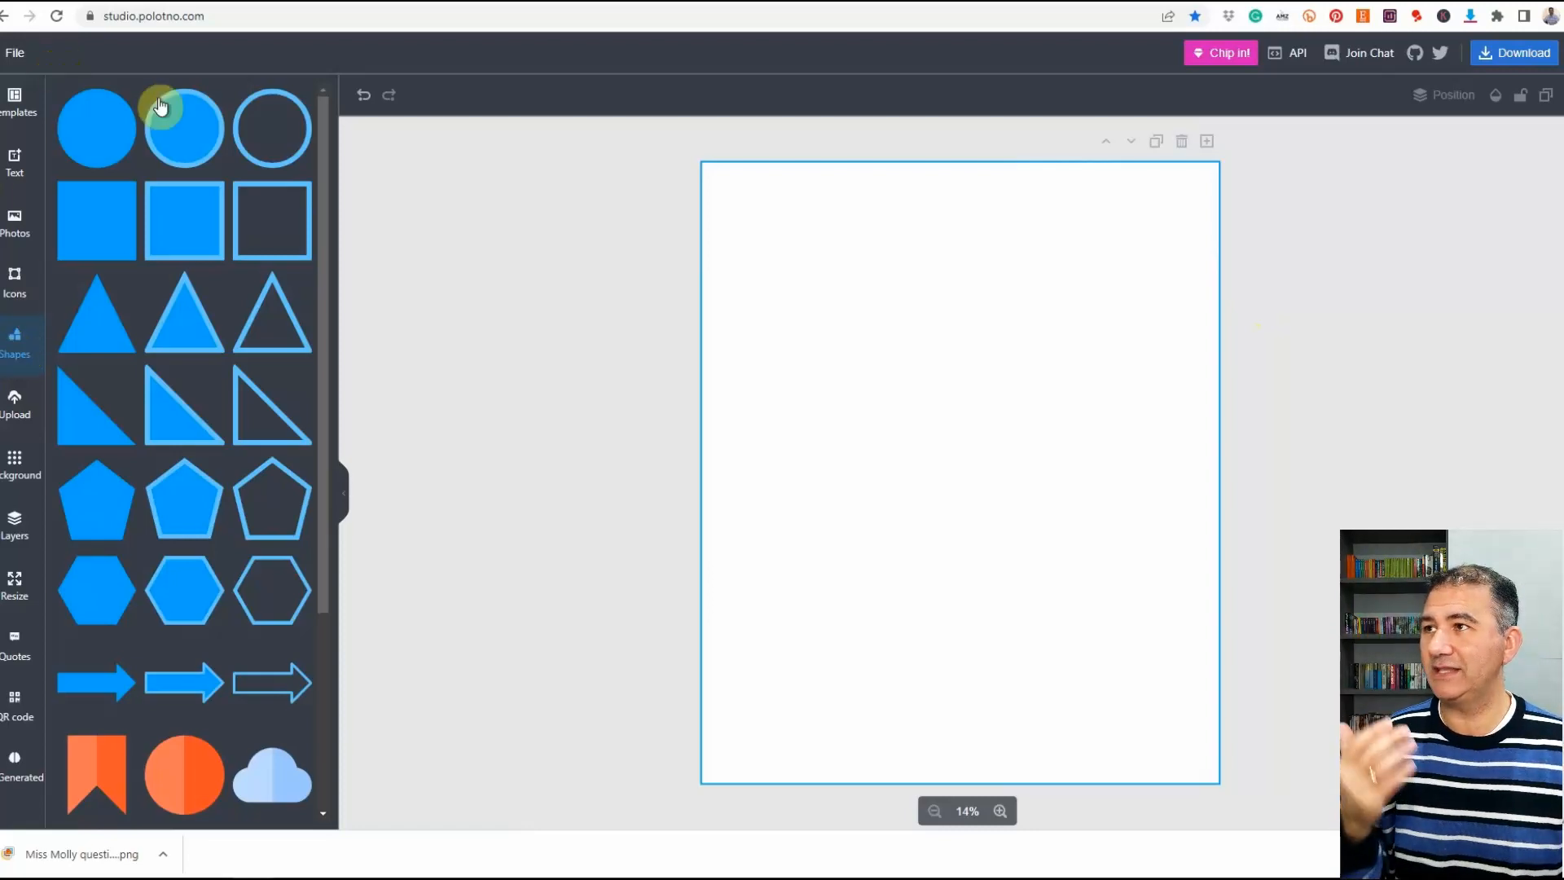
left_click(103, 147)
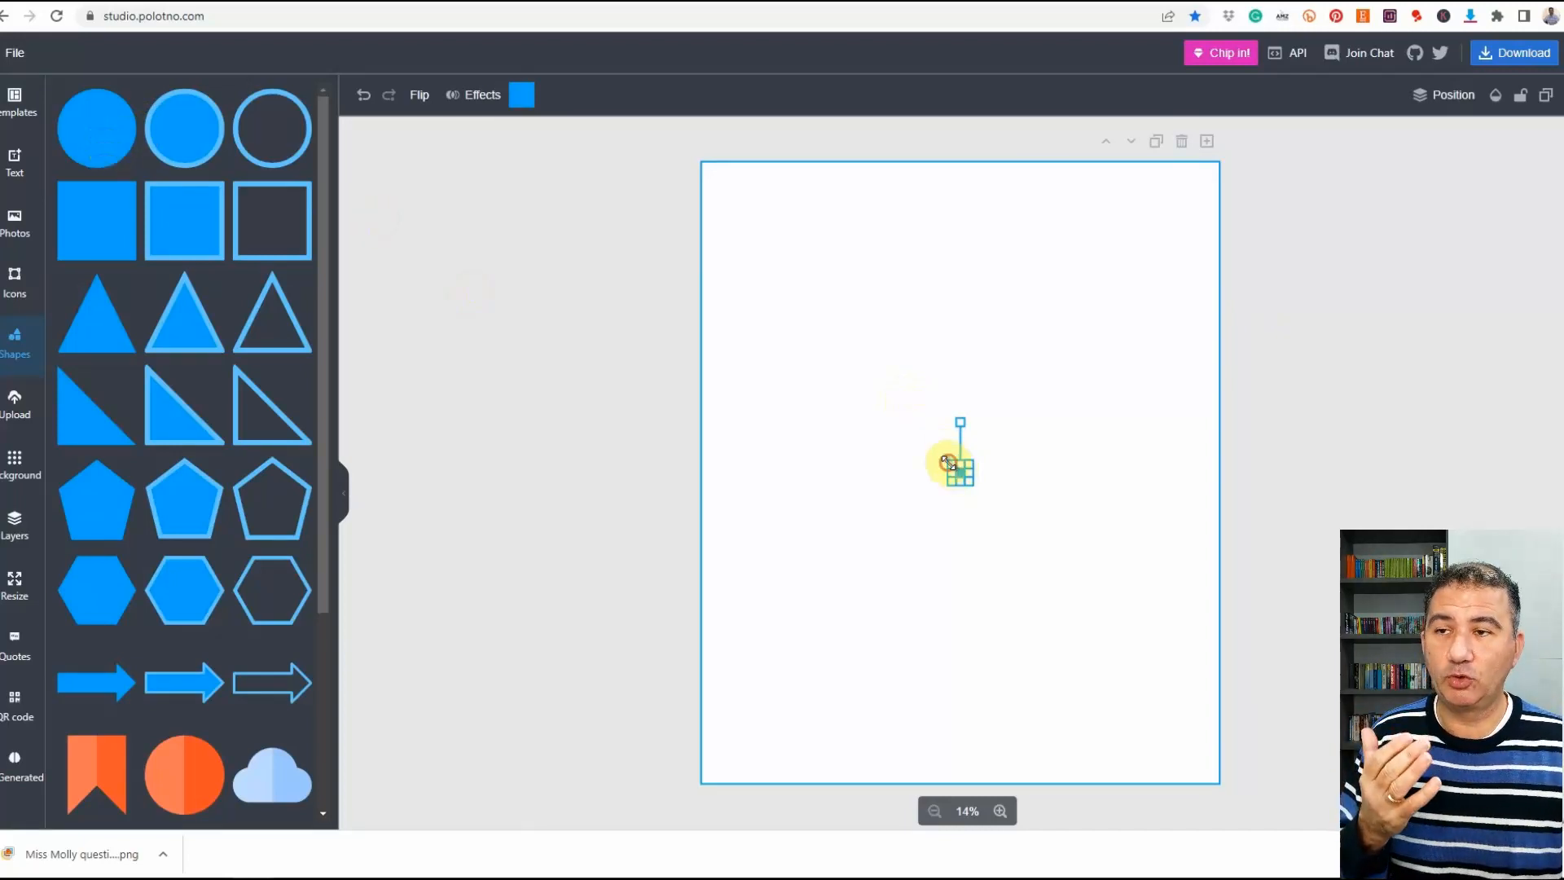
- Enlarge the blue circle to nearly the full page width and center it horizontally on the page
left_click_drag(941, 455, 832, 235)
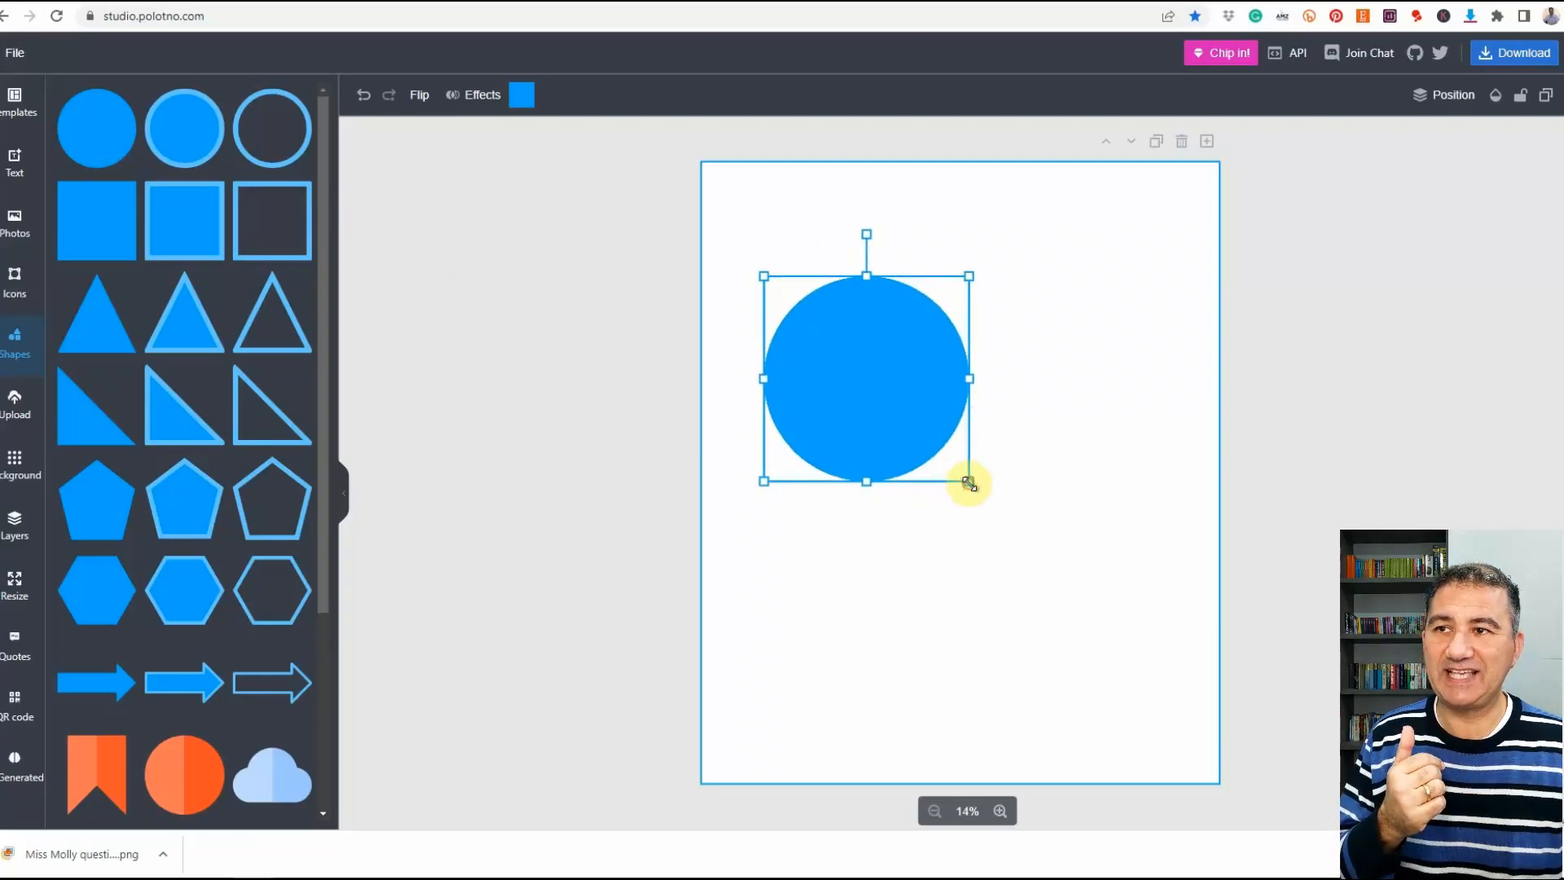
left_click_drag(969, 481, 1198, 708)
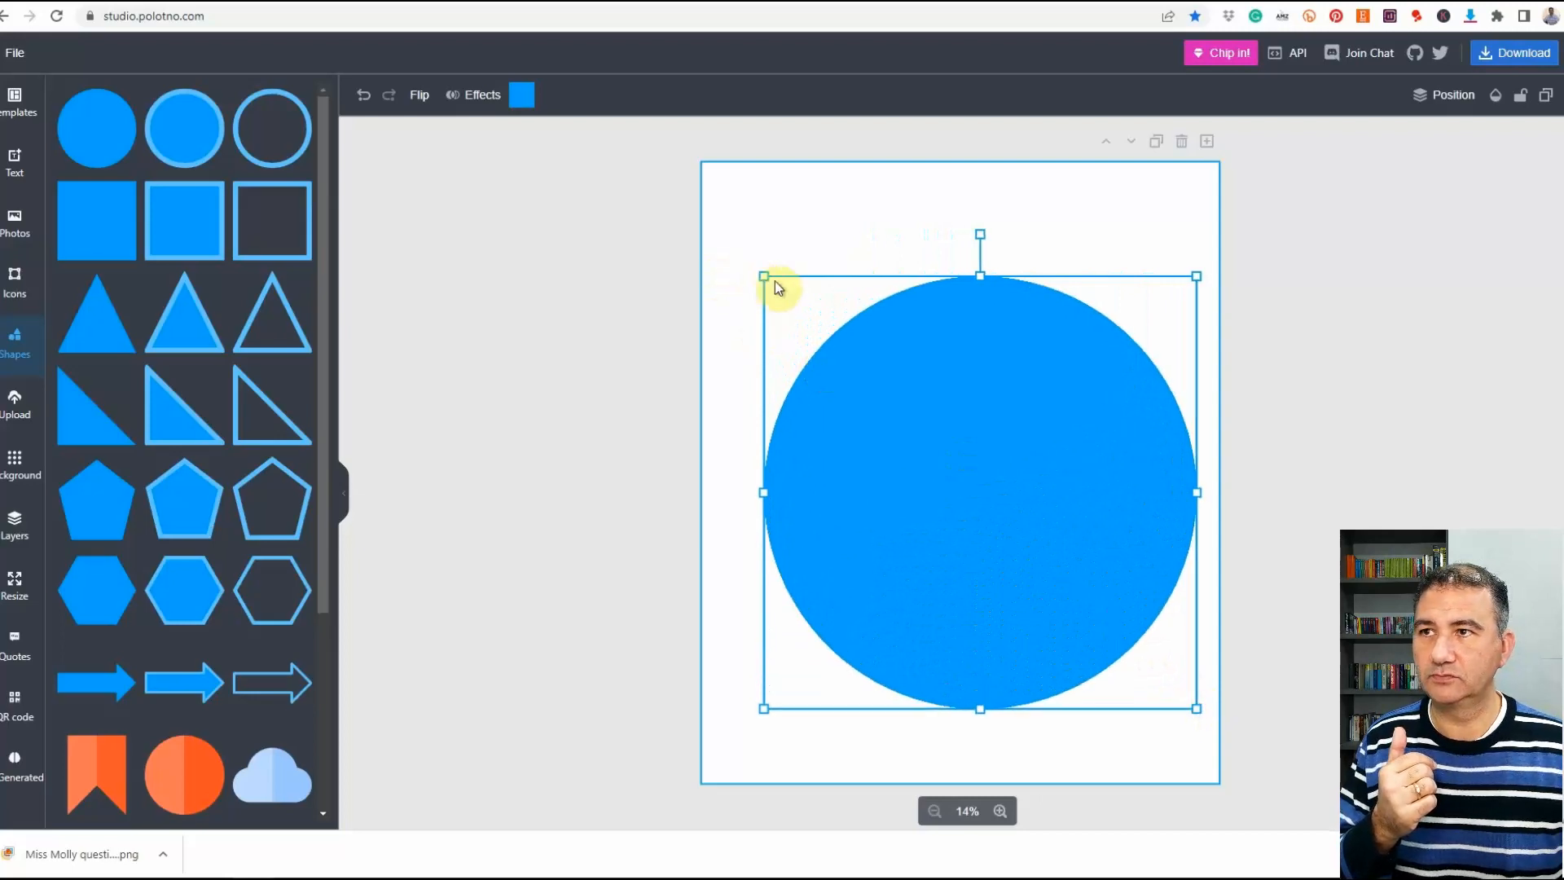
left_click_drag(748, 259, 717, 229)
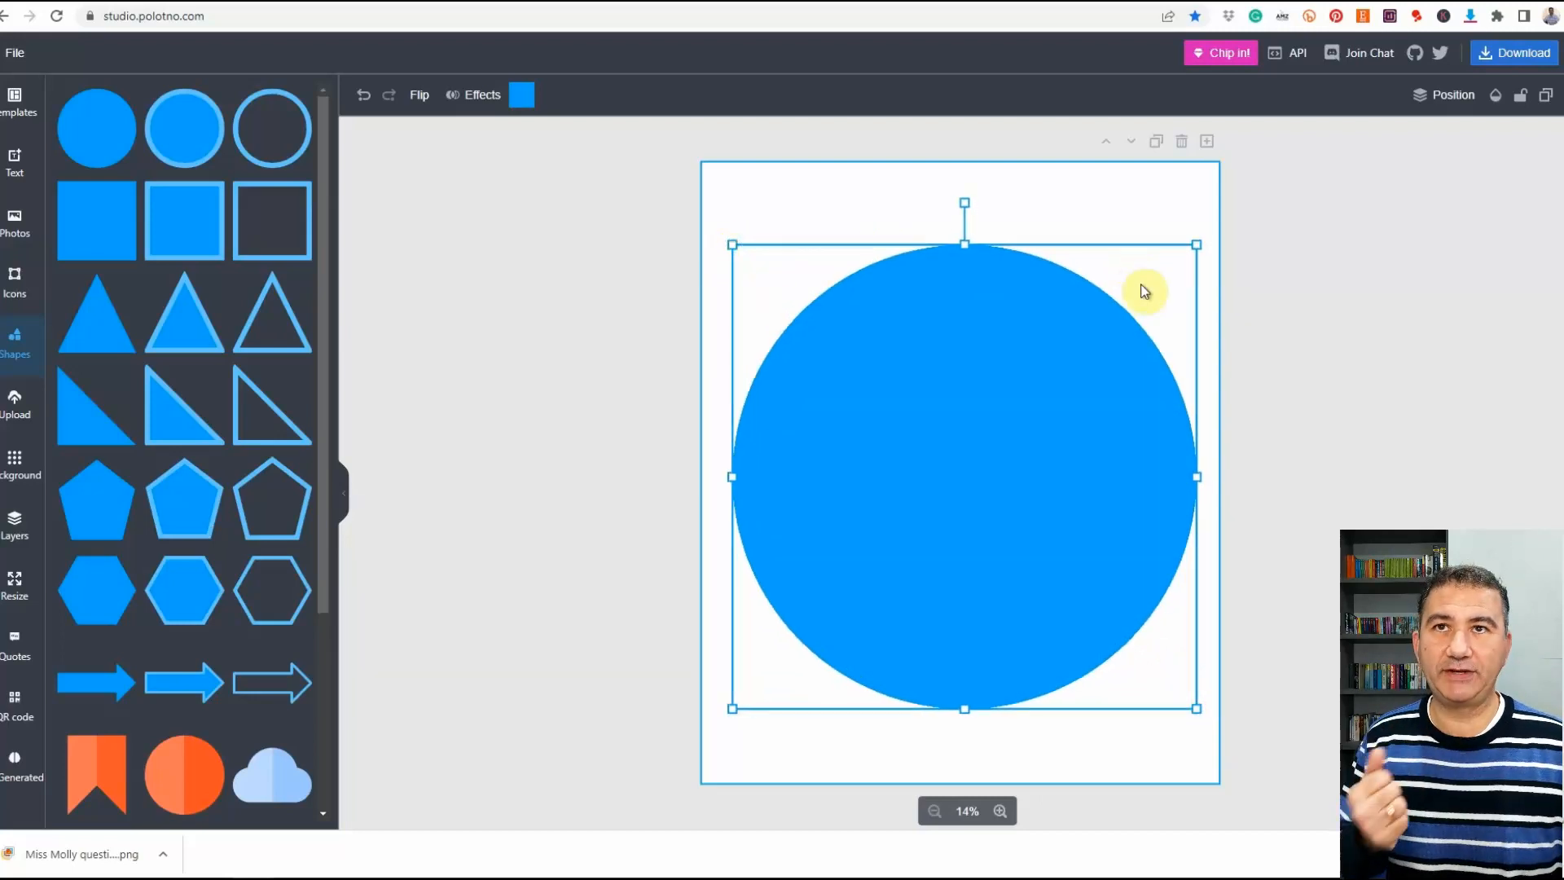
left_click(1456, 95)
left_click(1418, 317)
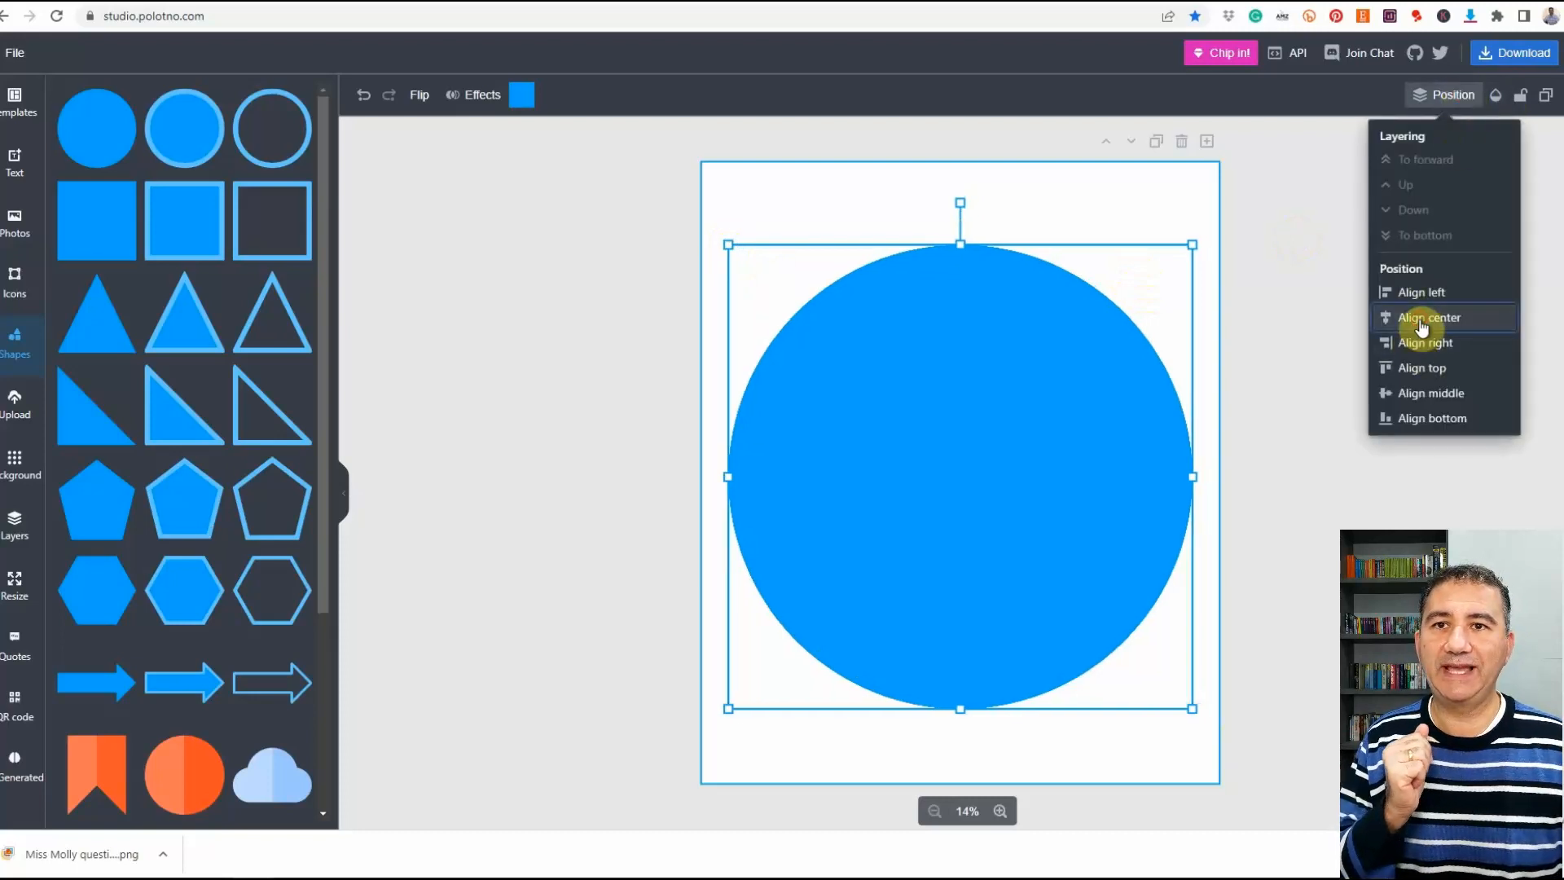
- Center the blue circle vertically on the page and deselect it
left_click(1427, 399)
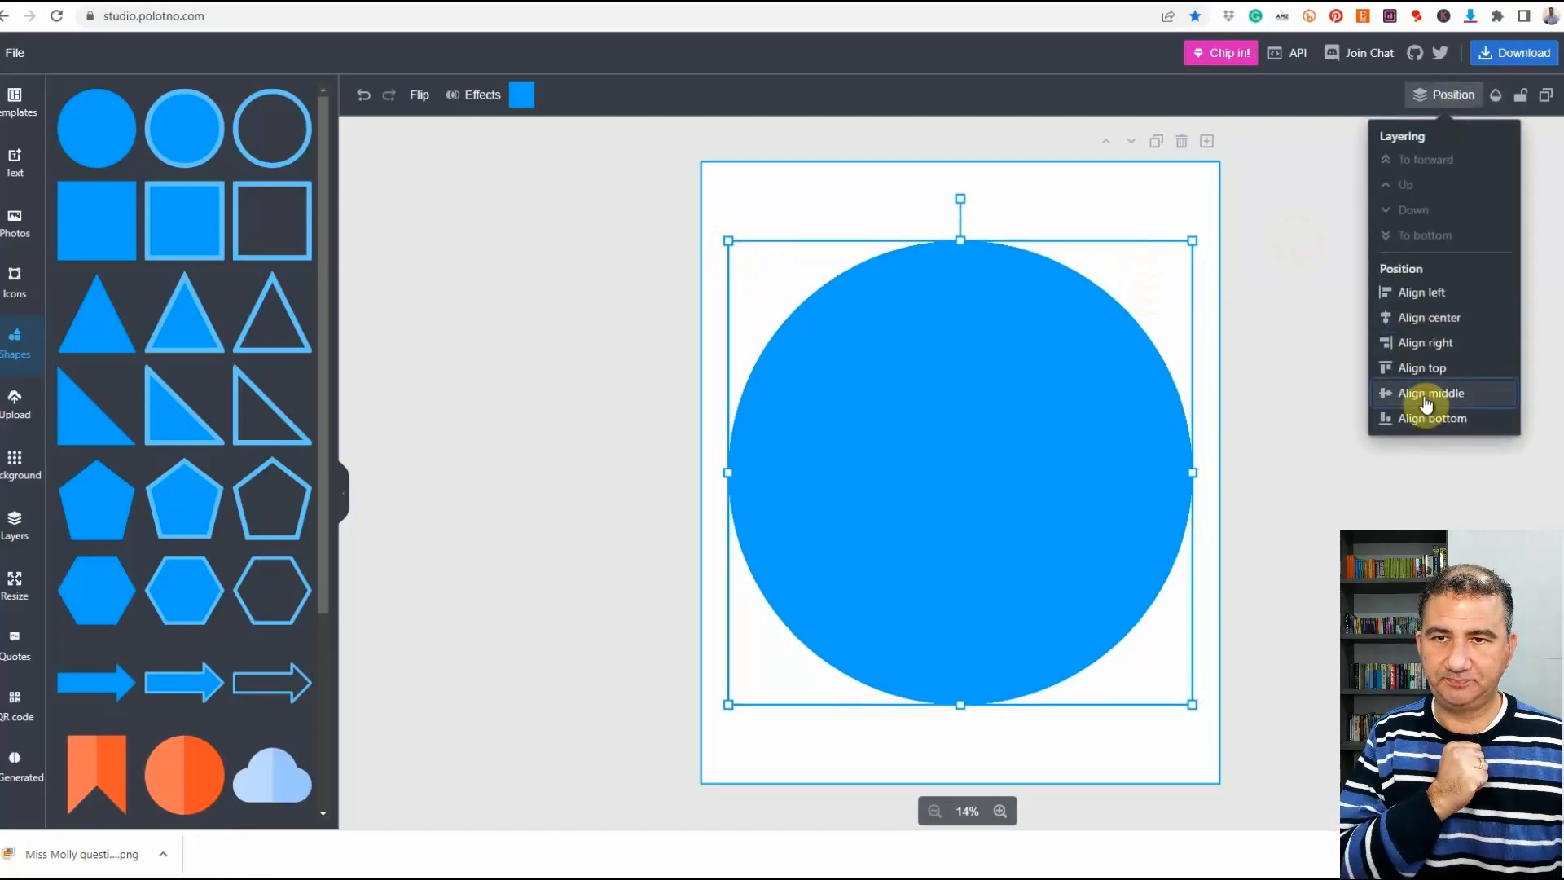
left_click(1336, 529)
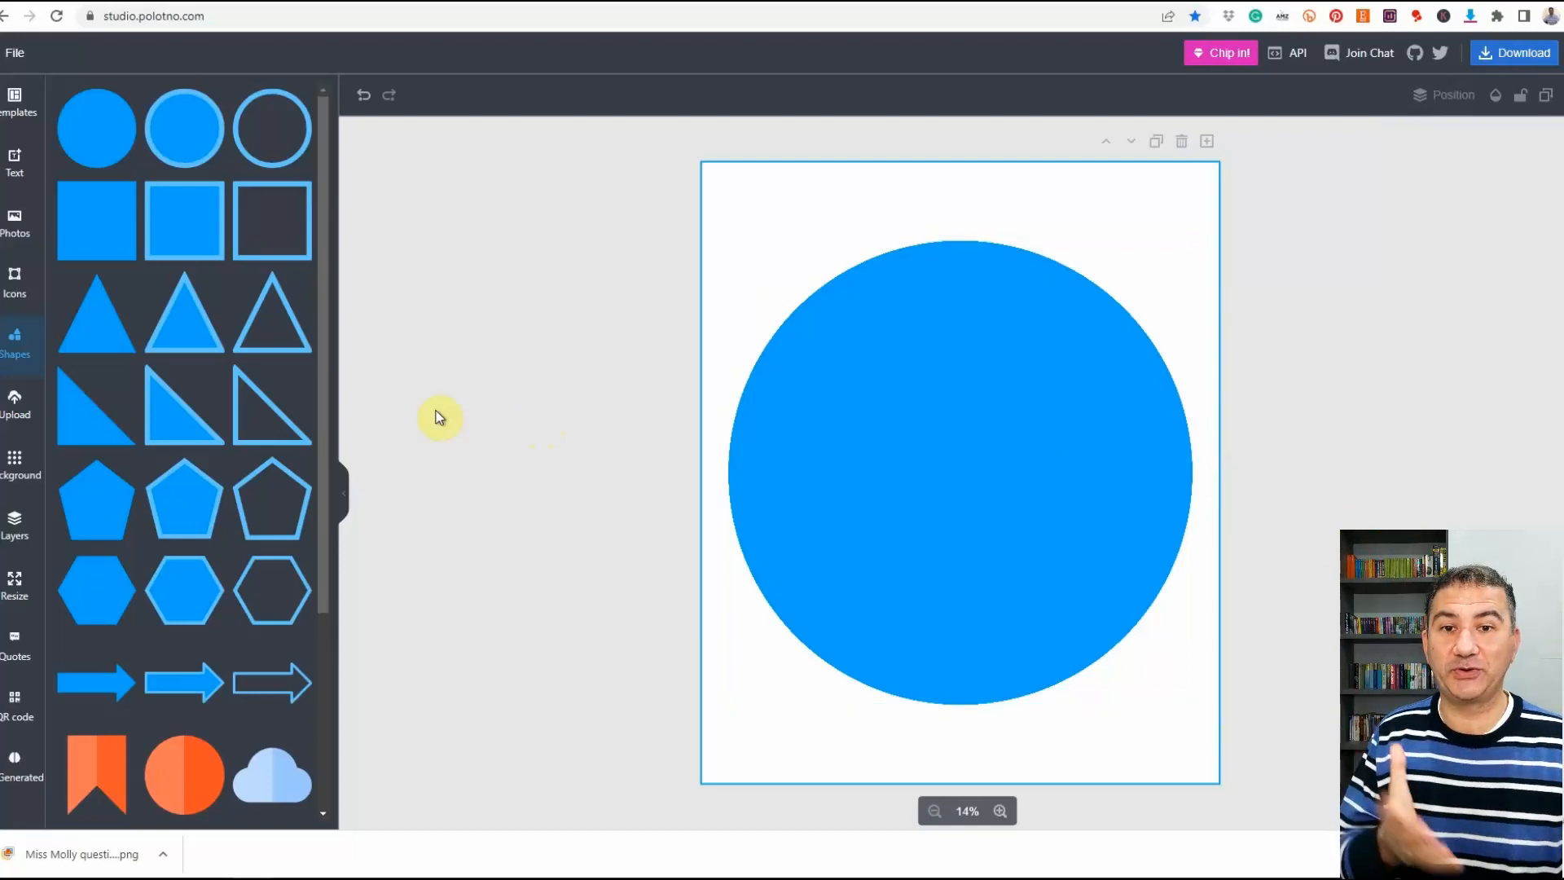
- Upload the circular sunset image from the Sample for Photopea folder and fill the blue circle with it
left_click(8, 411)
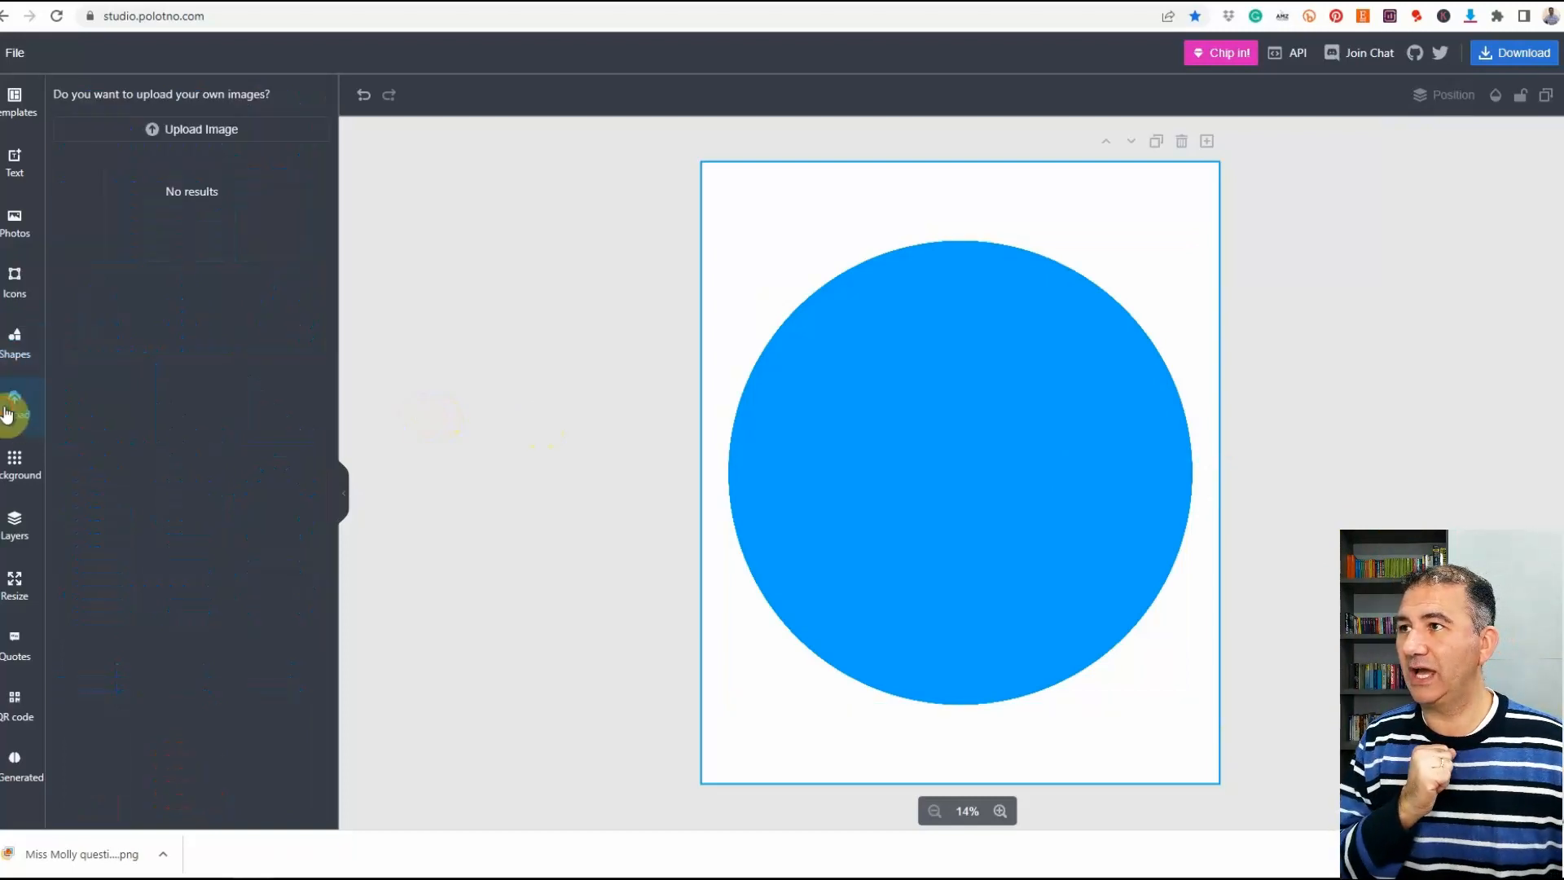
left_click(190, 128)
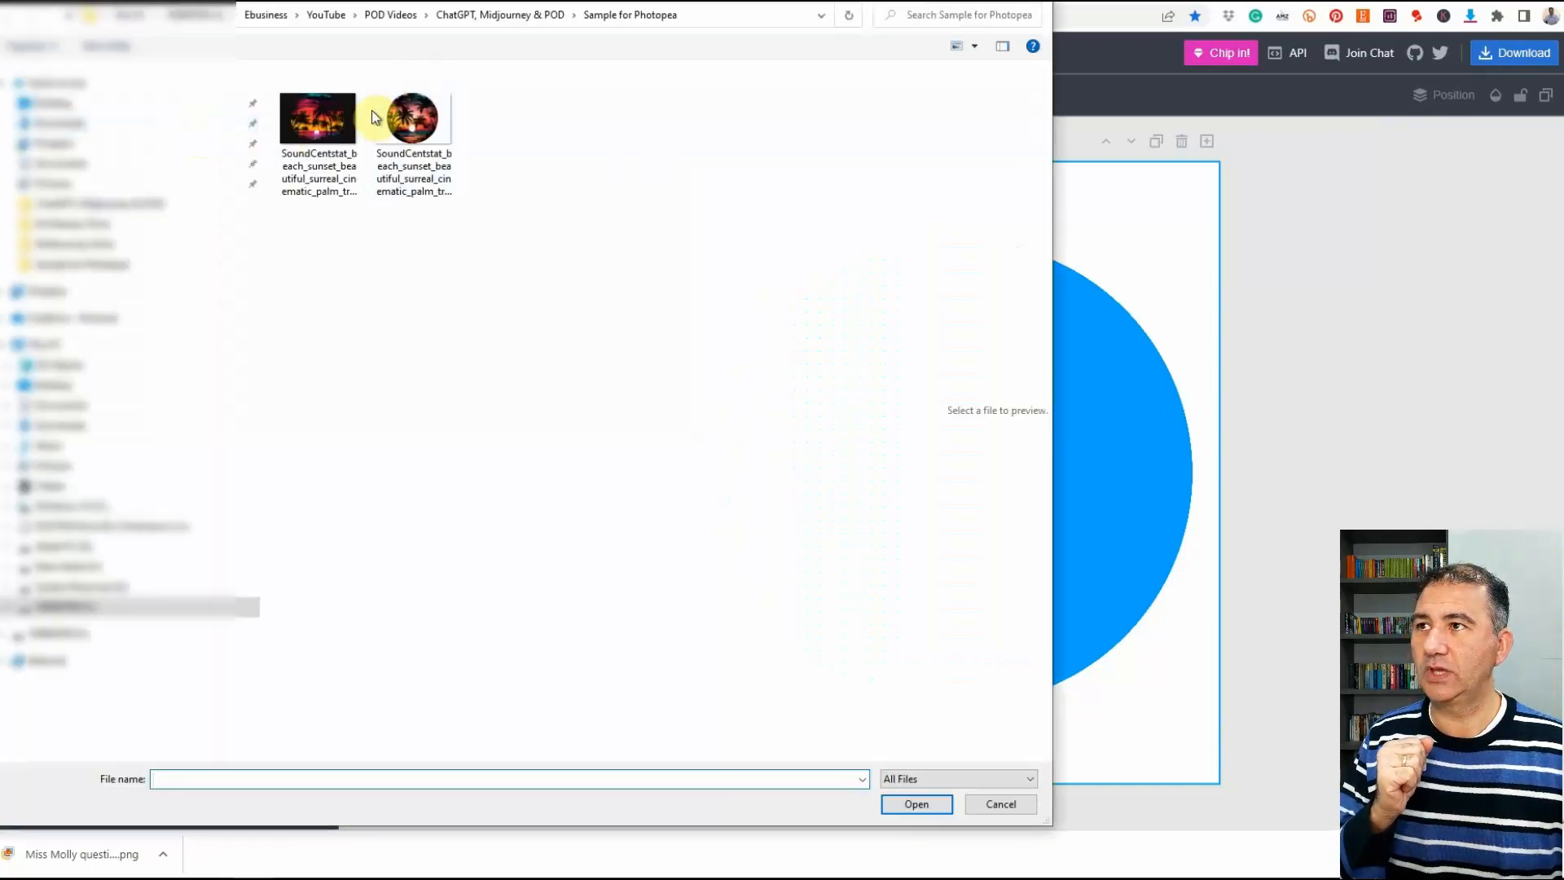
left_click(412, 122)
left_click(916, 804)
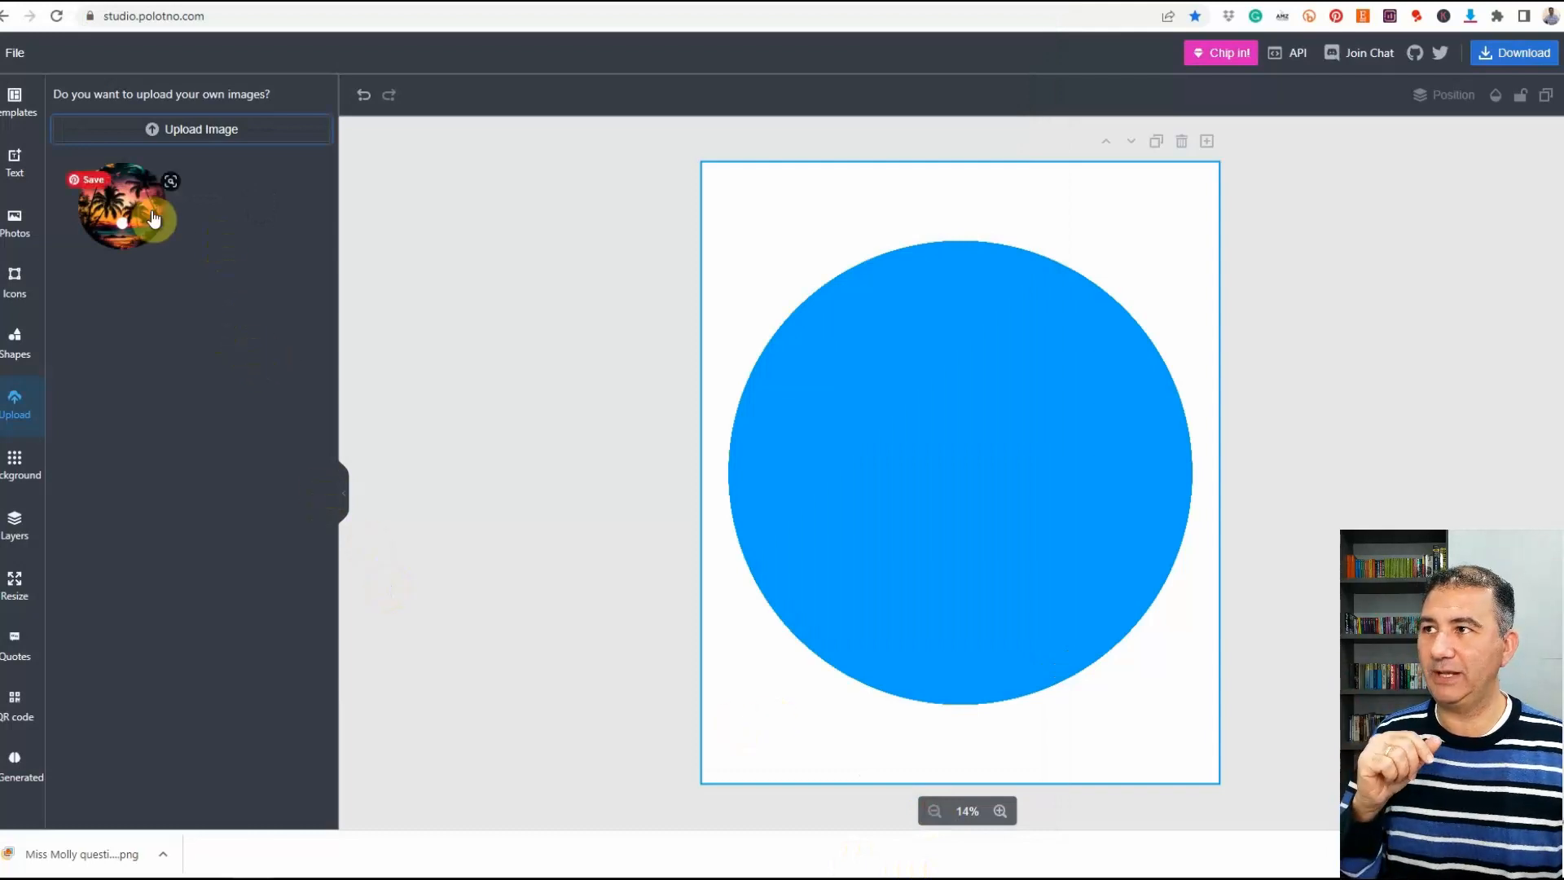
left_click_drag(123, 208, 899, 430)
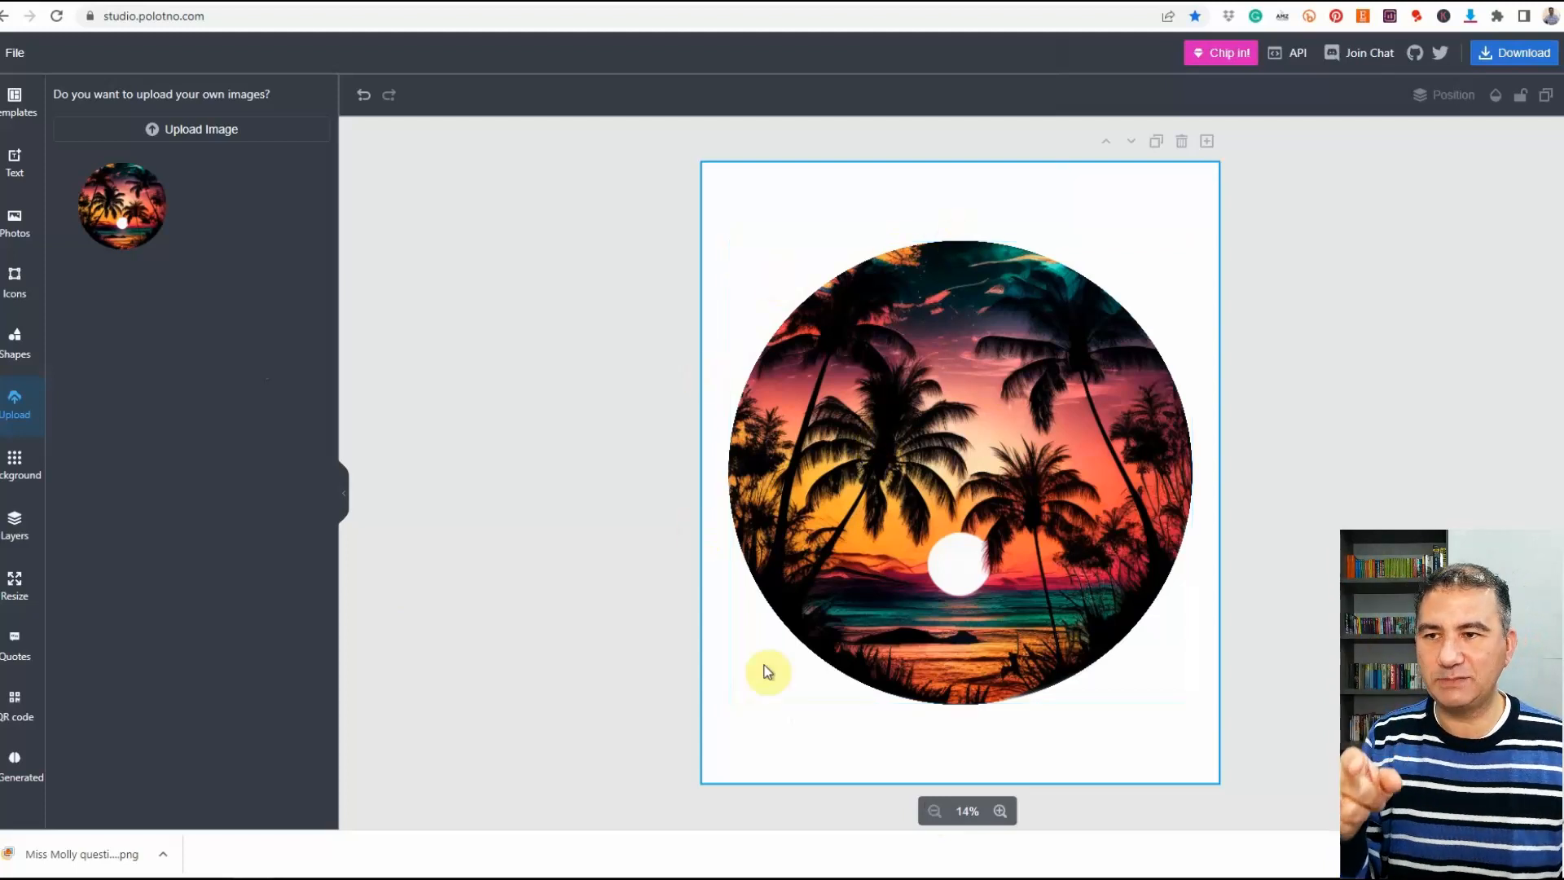
left_click(1221, 368)
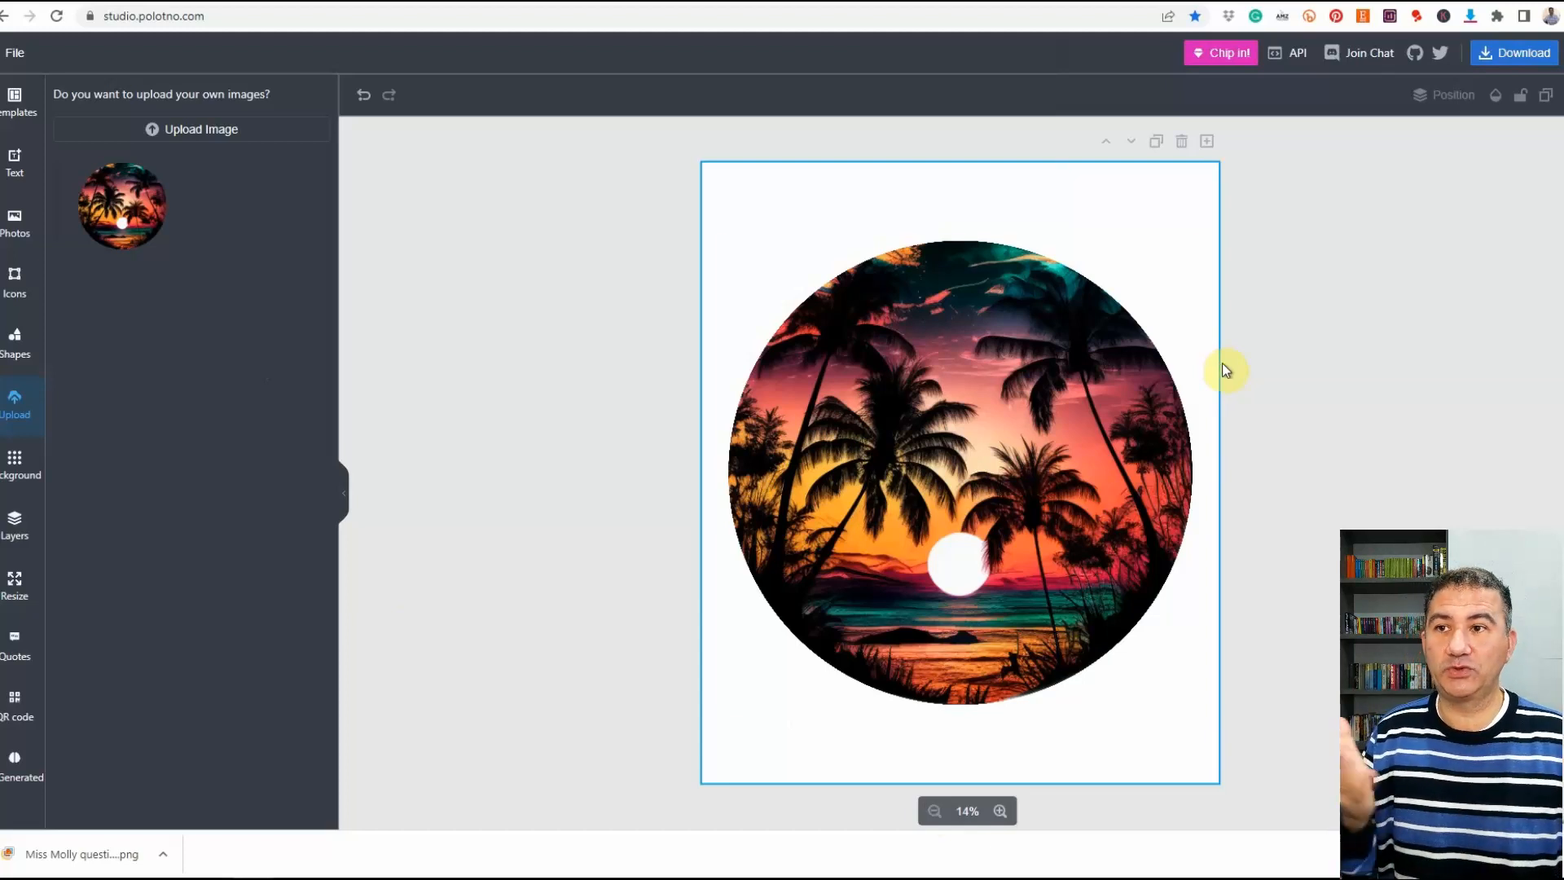
- Undo the image fill and delete the blue circle from the page
left_click(364, 94)
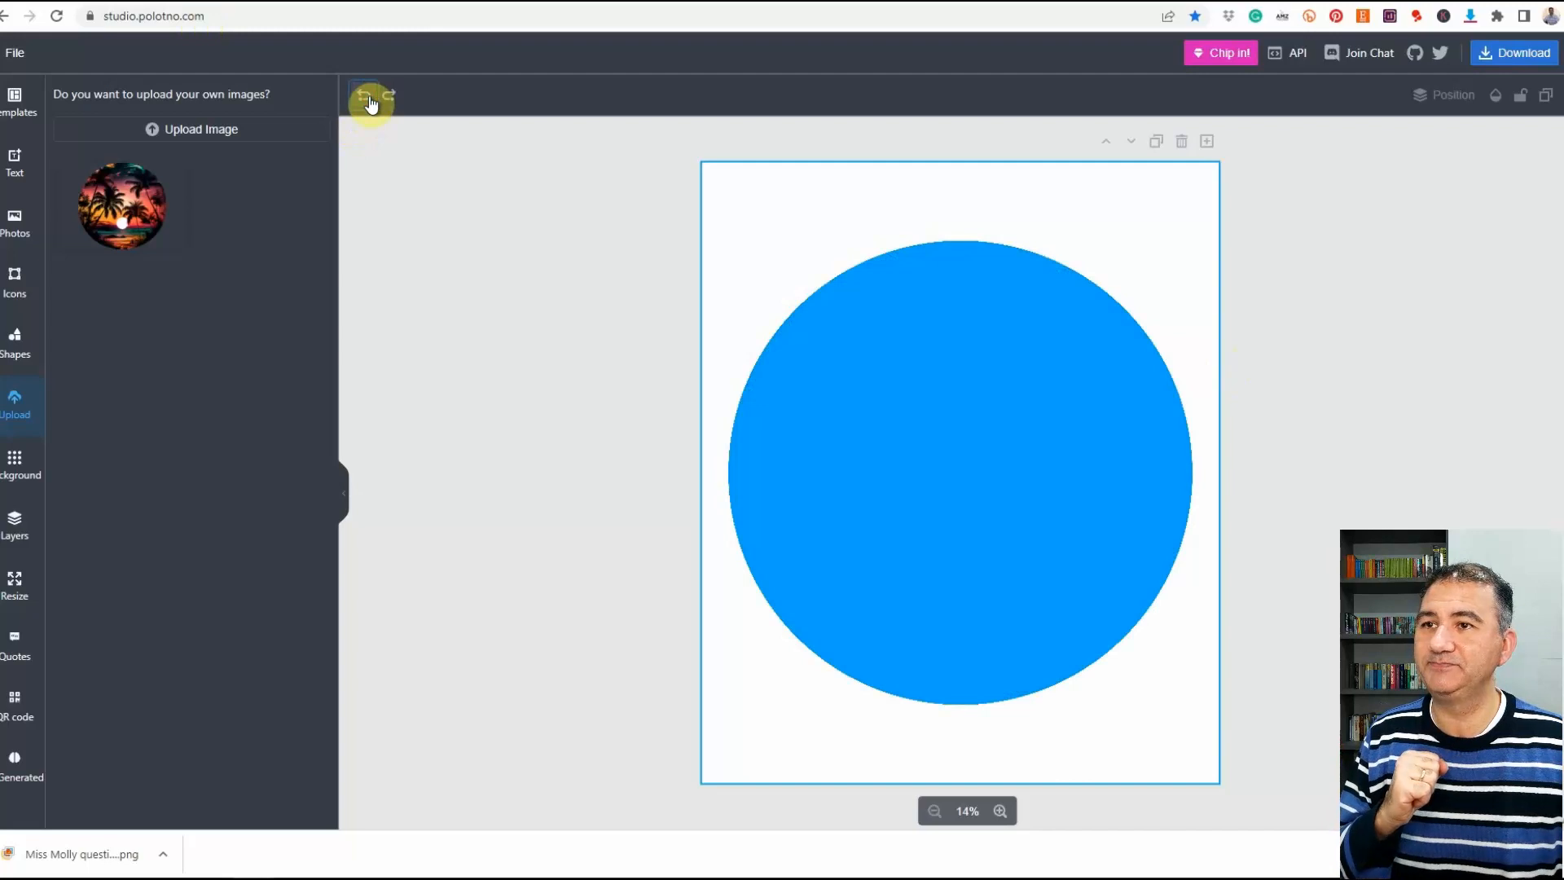
left_click(1092, 446)
key("Delete")
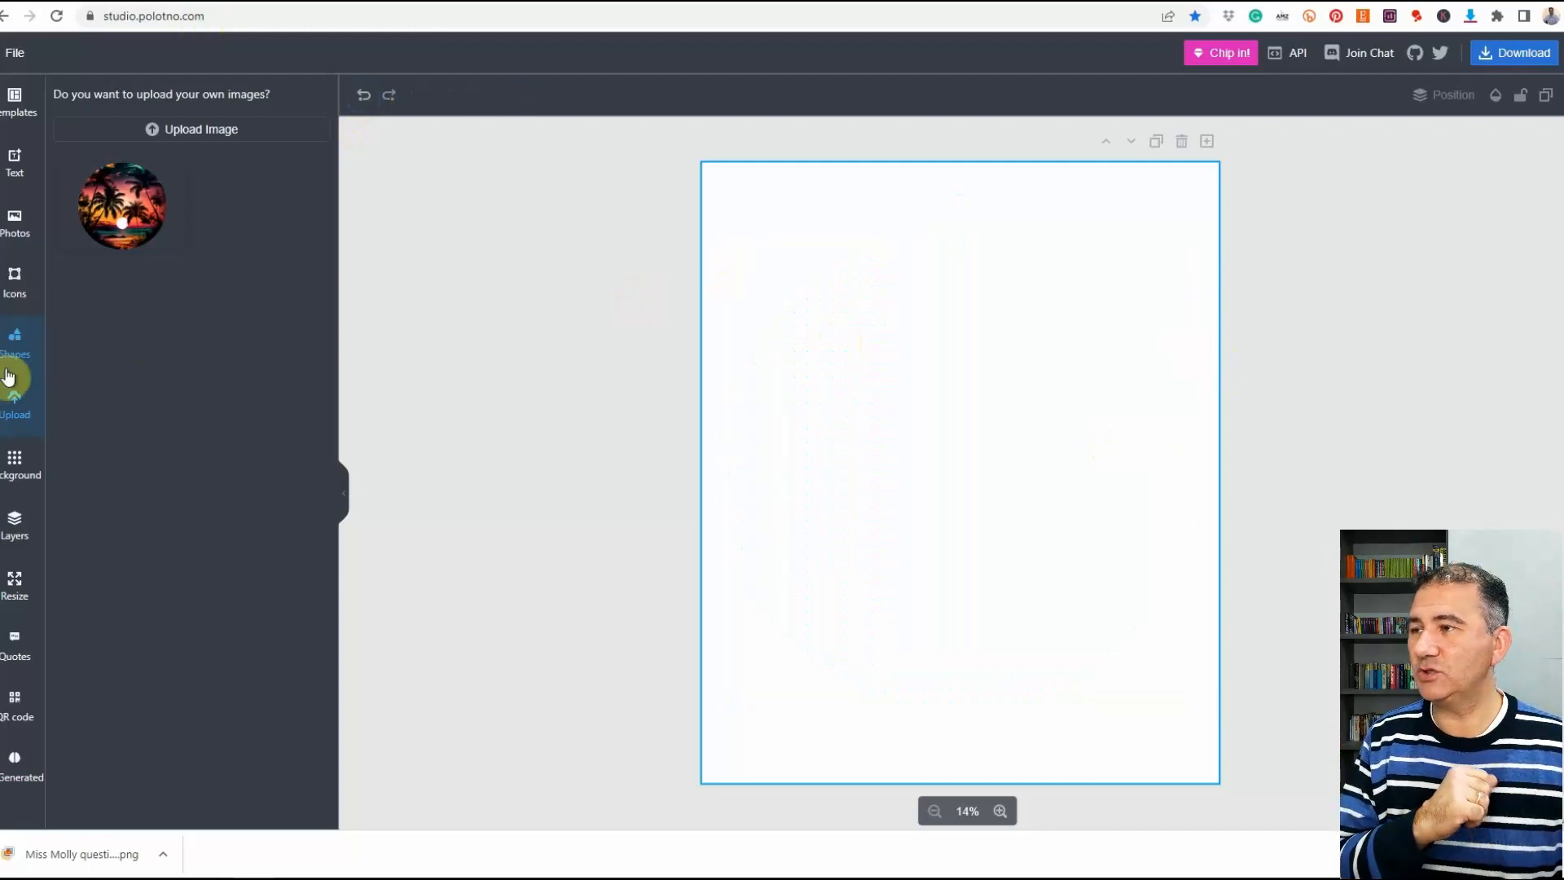
- Insert a solid blue pentagon without an outline and enlarge it to about half the page width
left_click(15, 344)
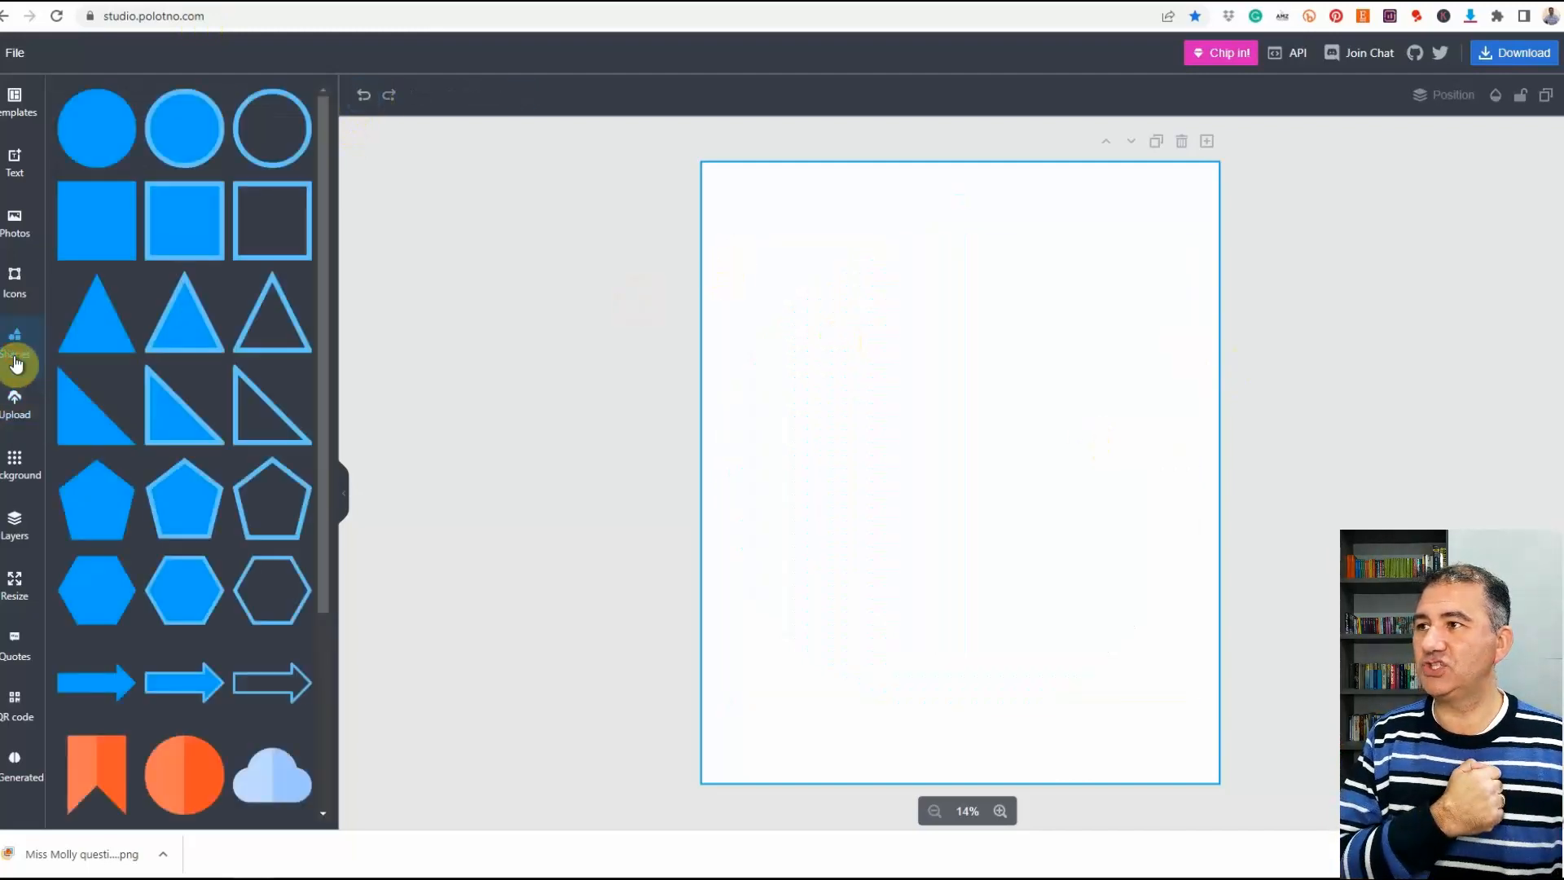
left_click(87, 513)
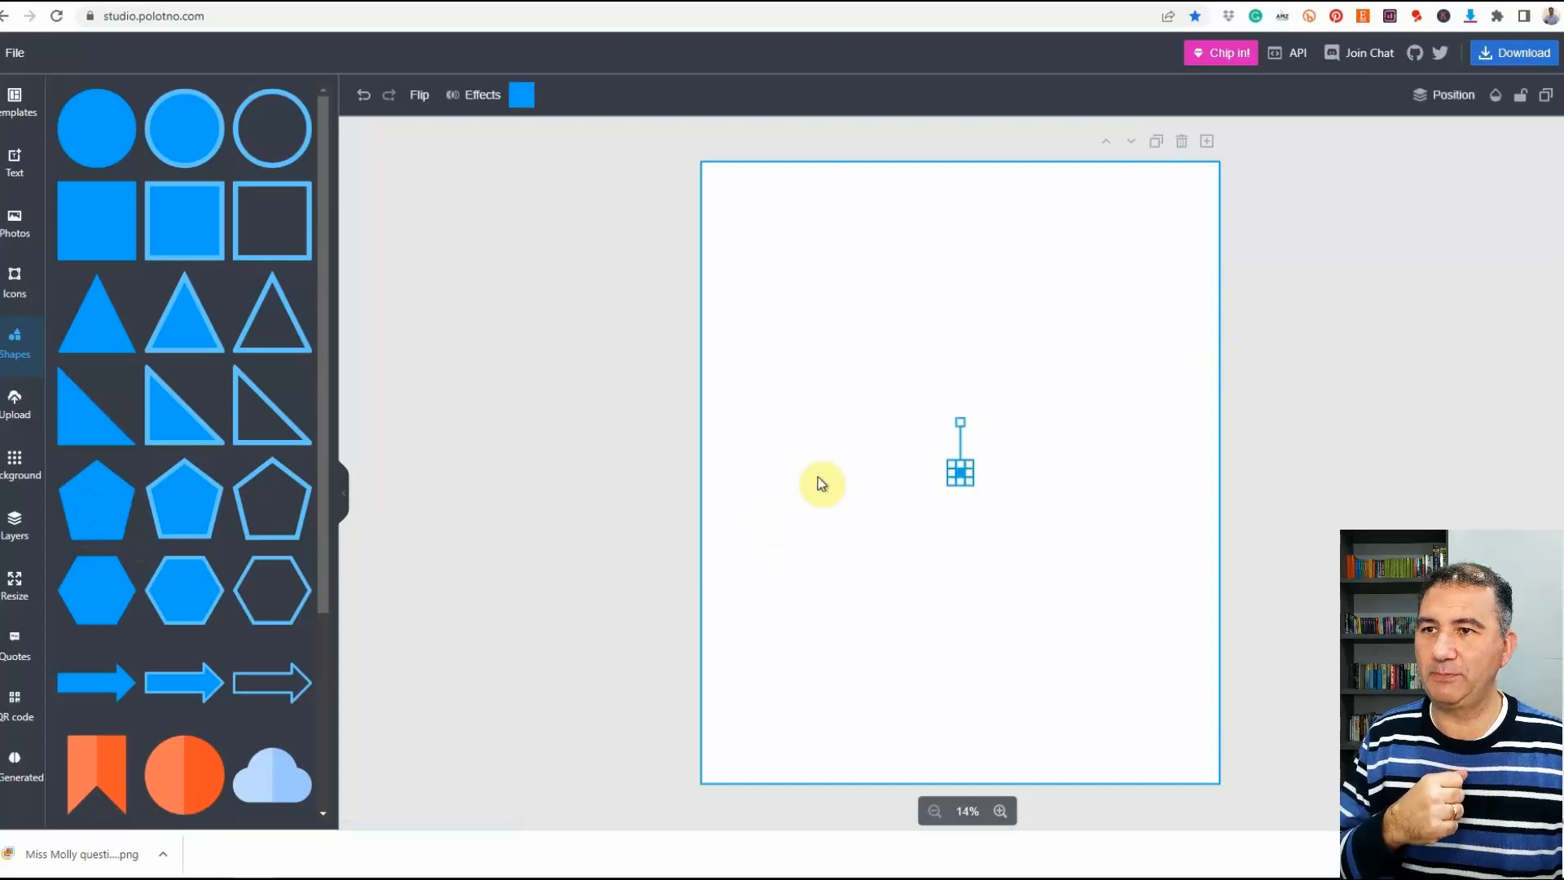
left_click_drag(950, 461, 825, 258)
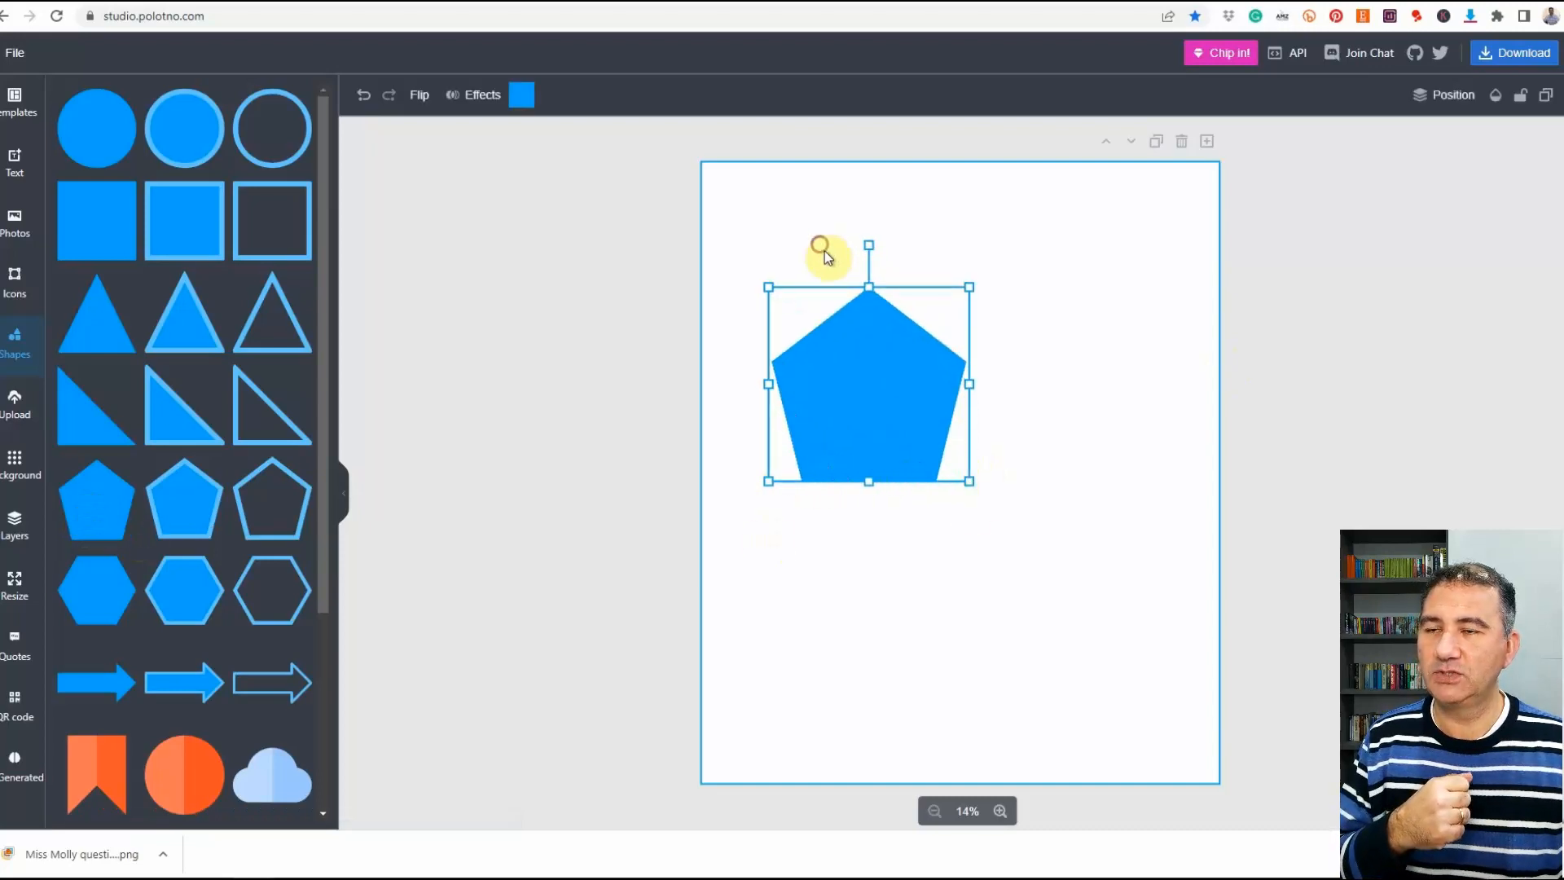
left_click_drag(970, 481, 1114, 686)
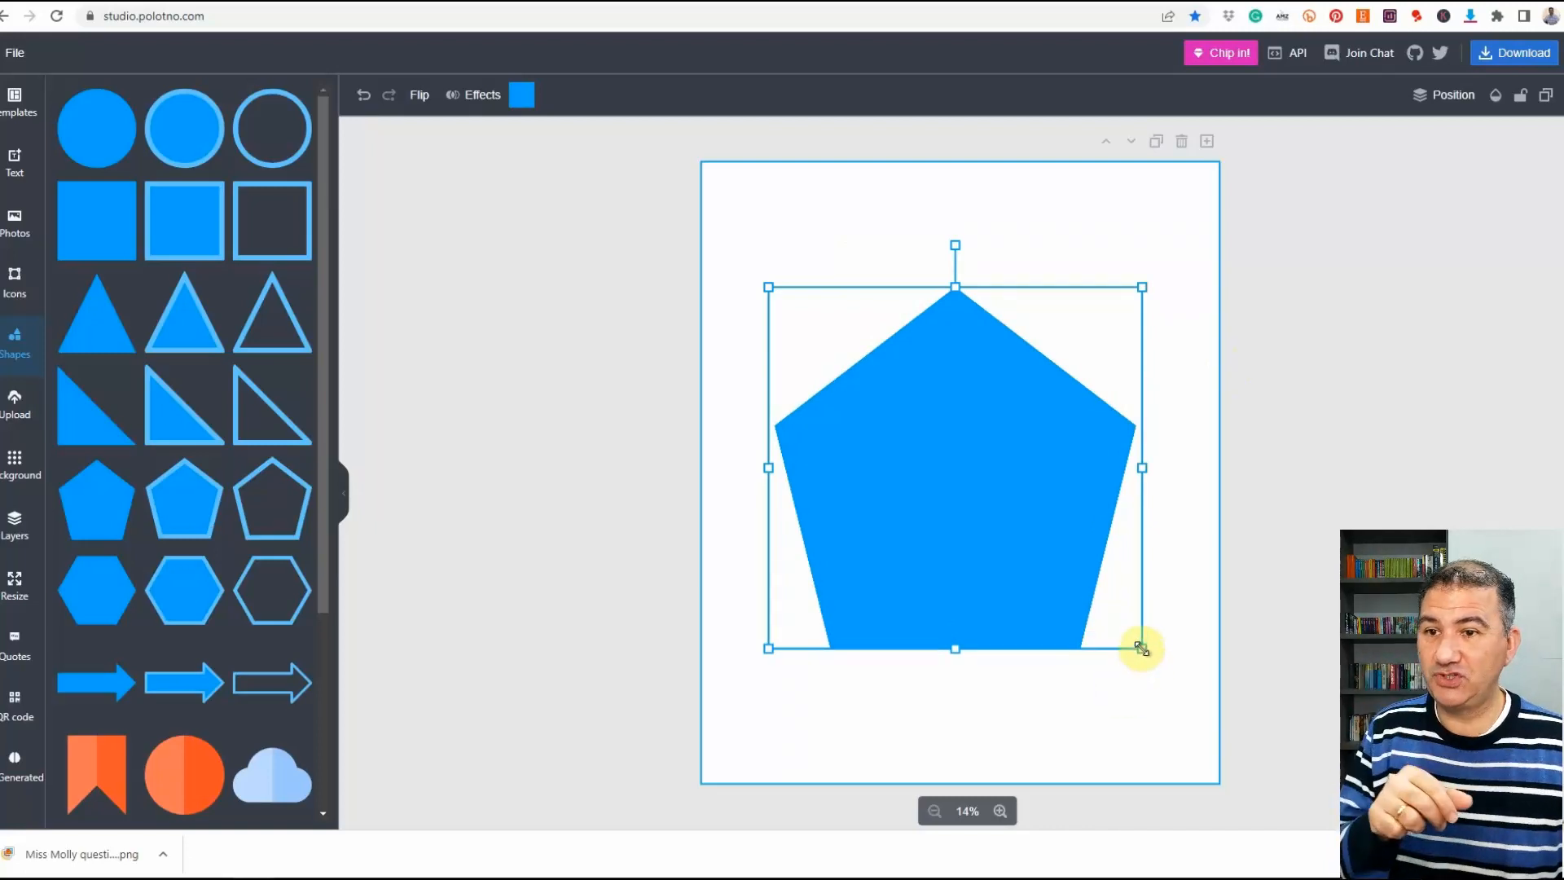
left_click_drag(1141, 649, 1041, 574)
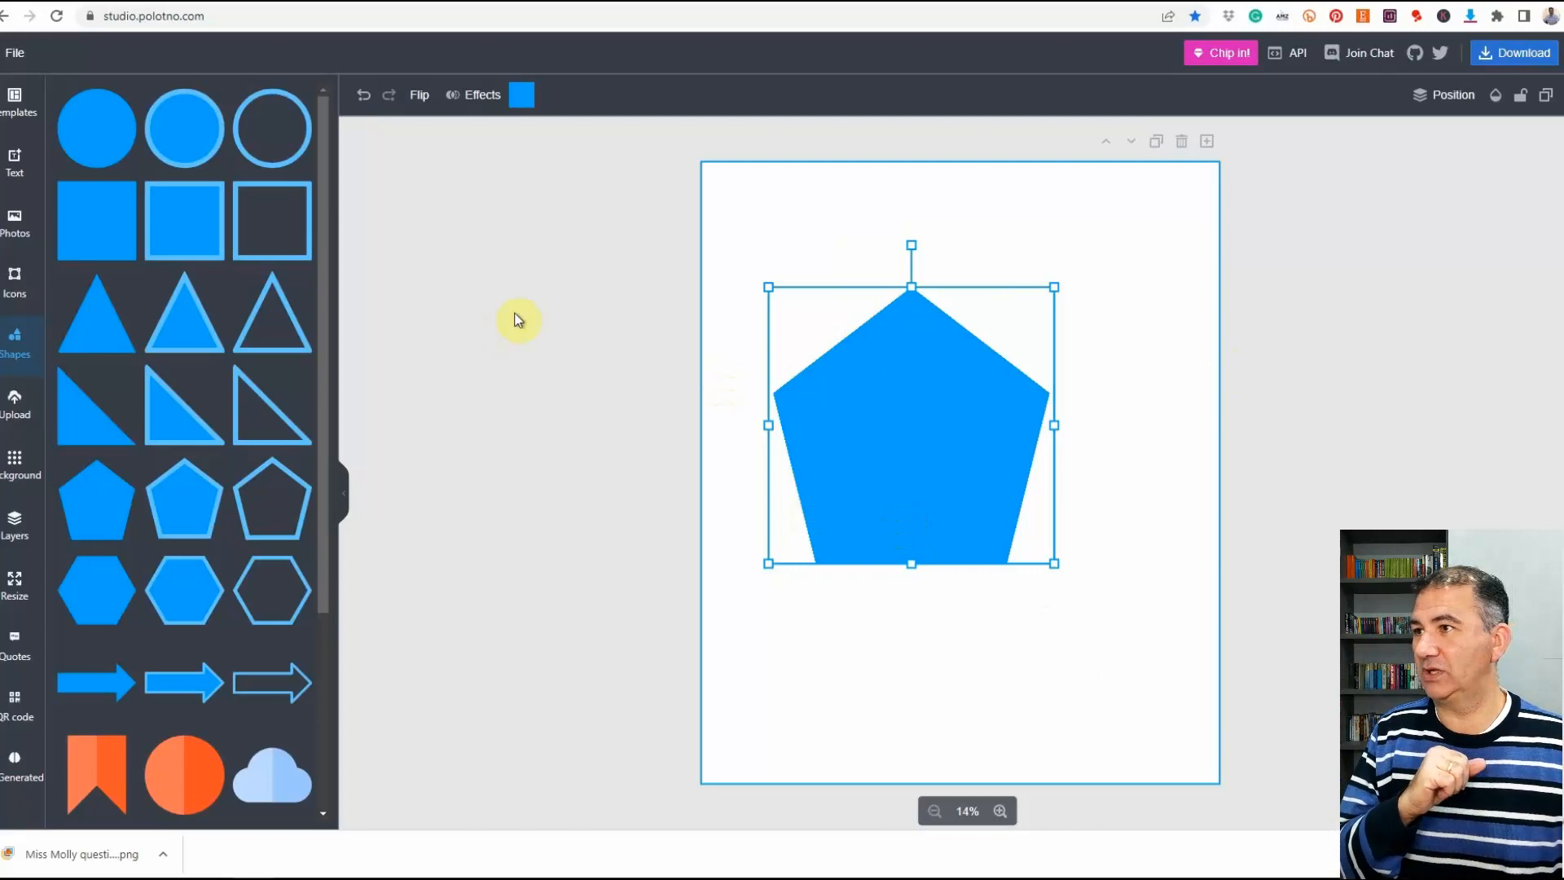
- Fill the pentagon with the uploaded circular sunset image and make the page background transparent
left_click(11, 407)
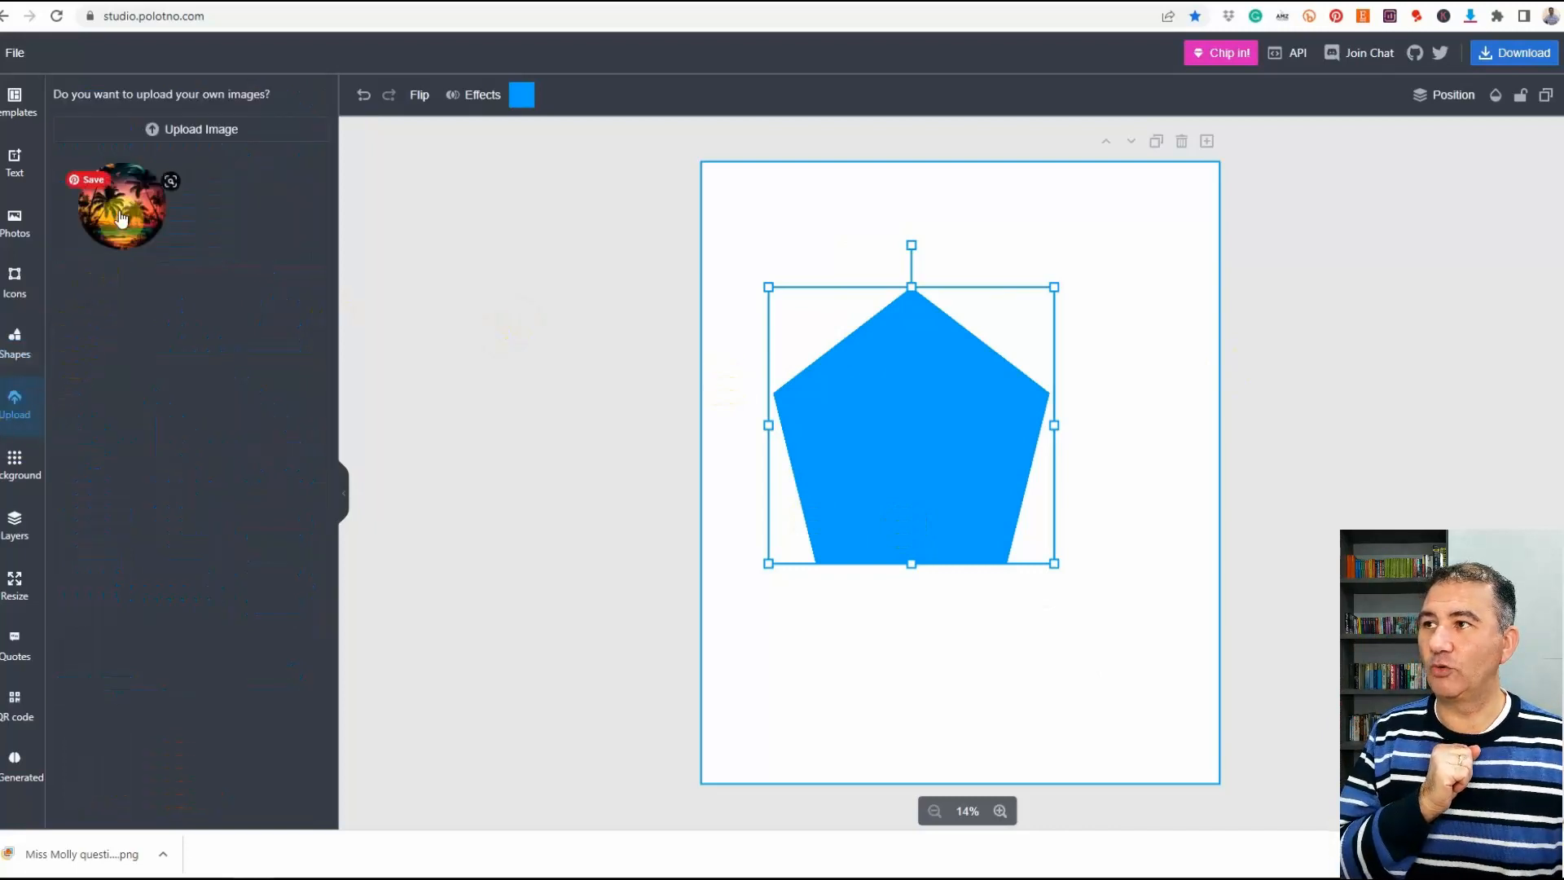
left_click_drag(122, 207, 824, 394)
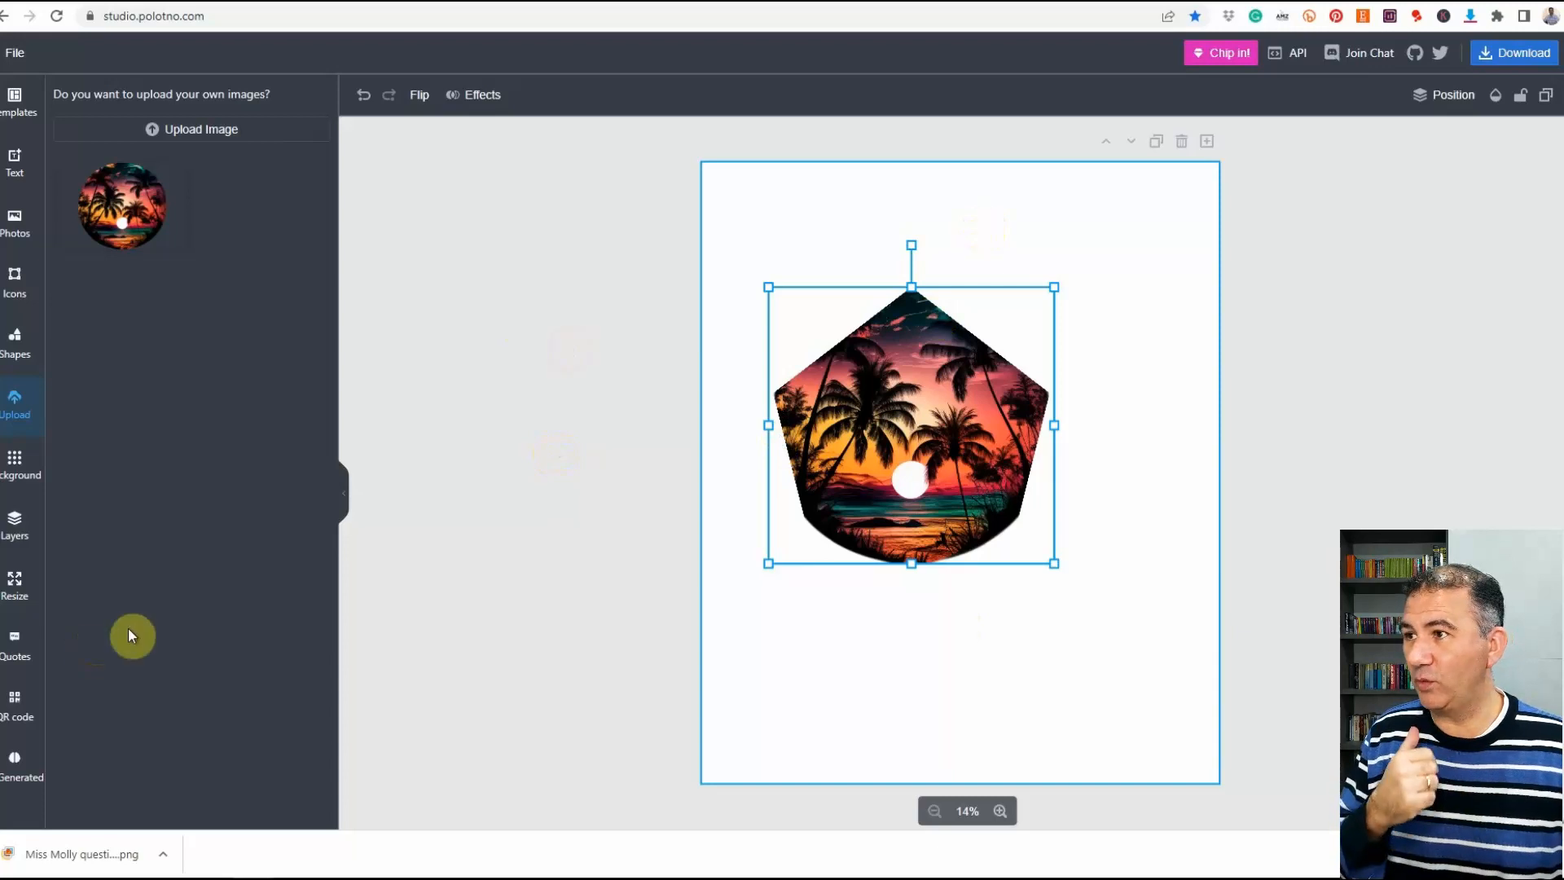
left_click(16, 464)
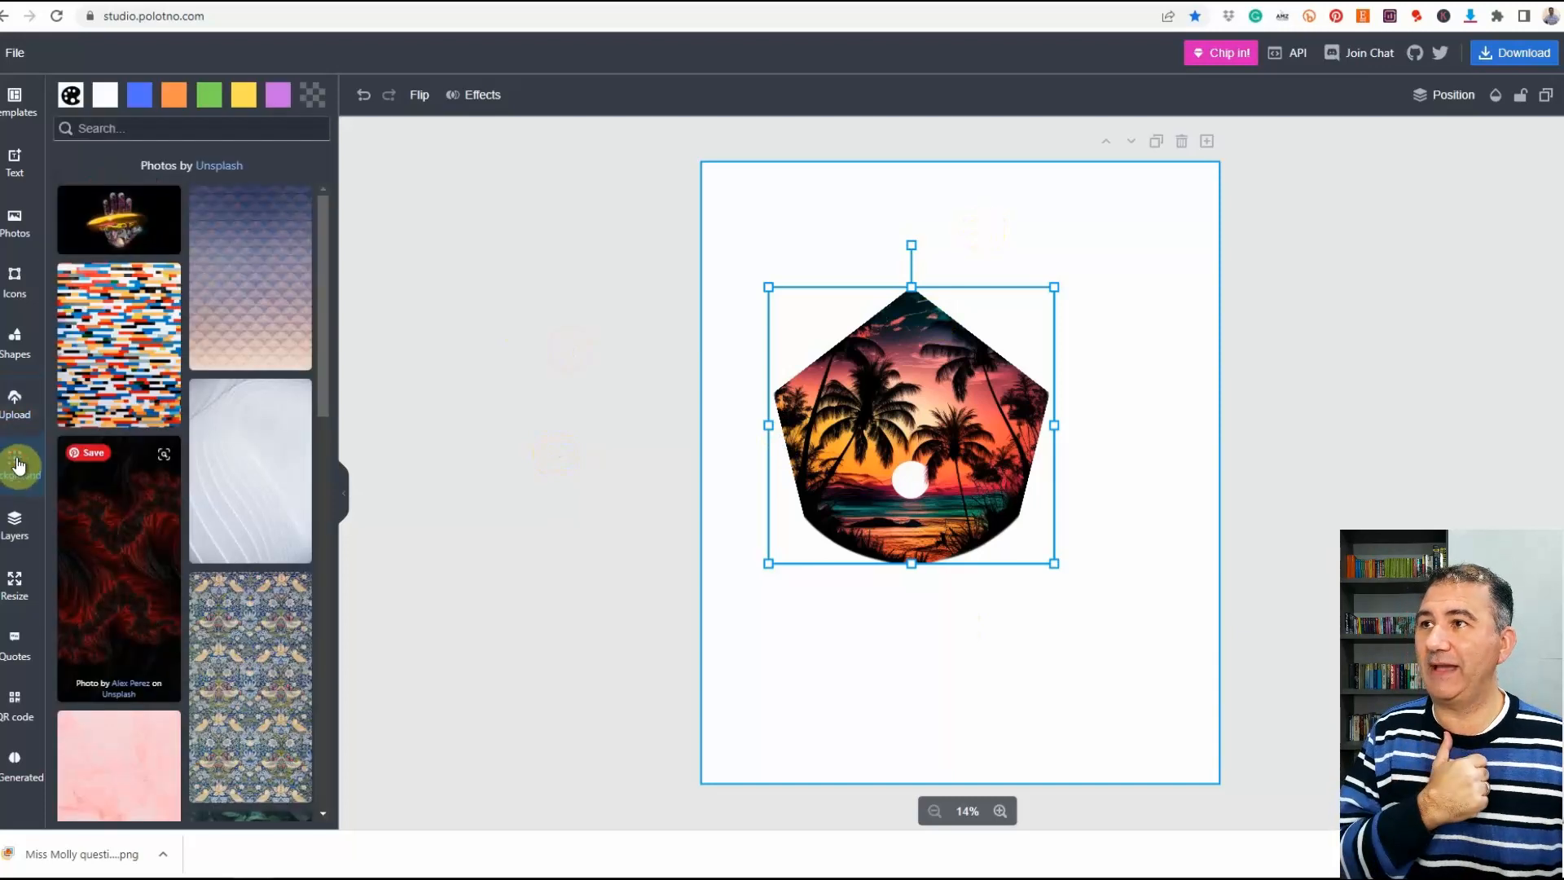
left_click(316, 97)
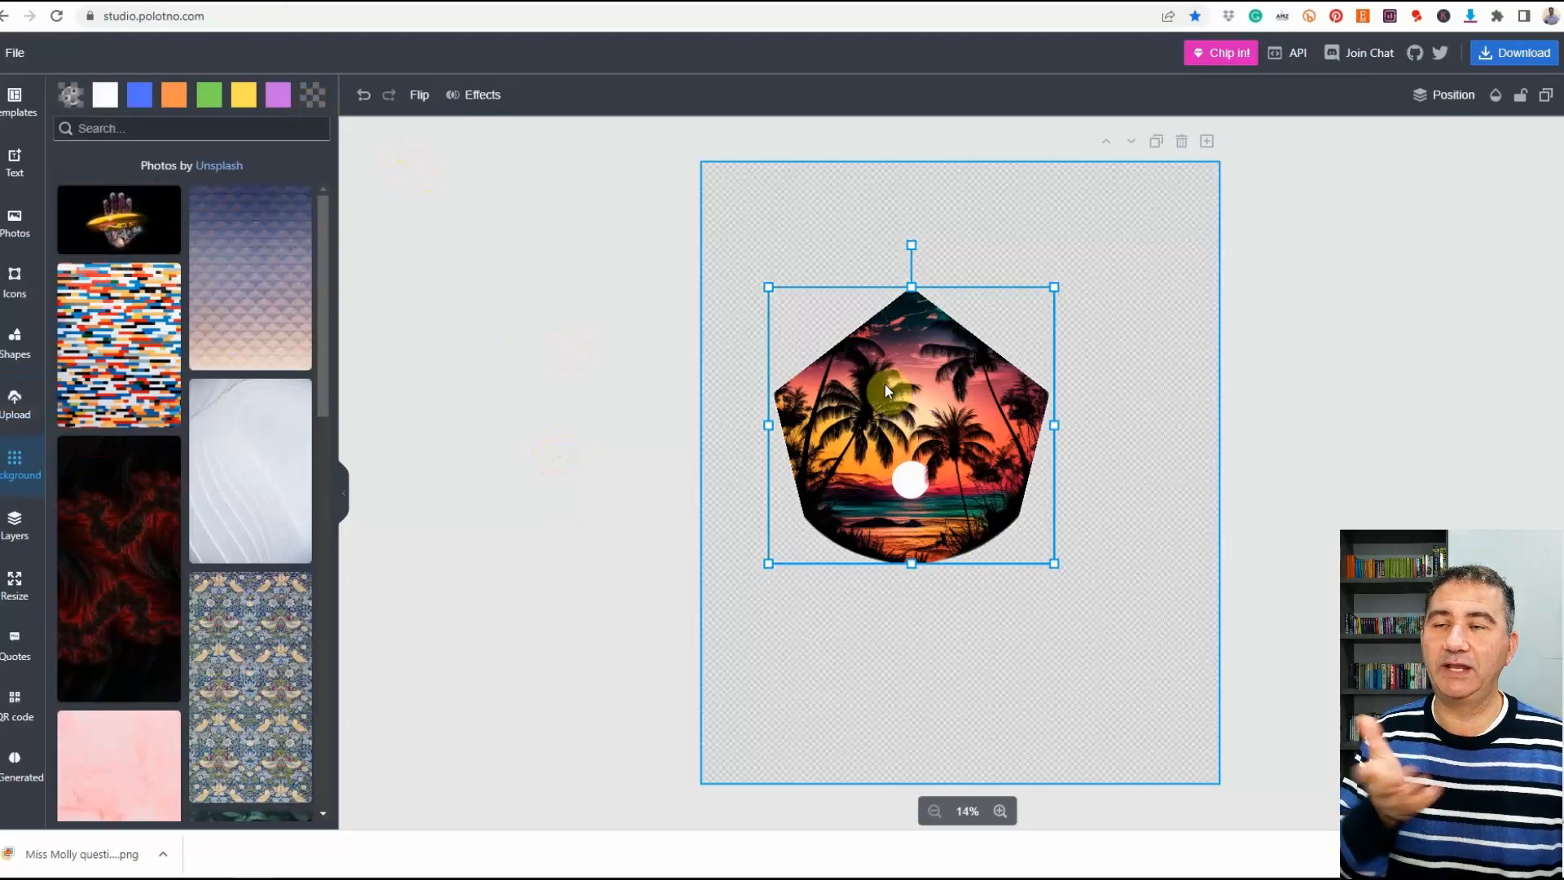
- Move the pentagon artwork toward the page center and enlarge it to nearly the full page width
left_click_drag(900, 394, 957, 439)
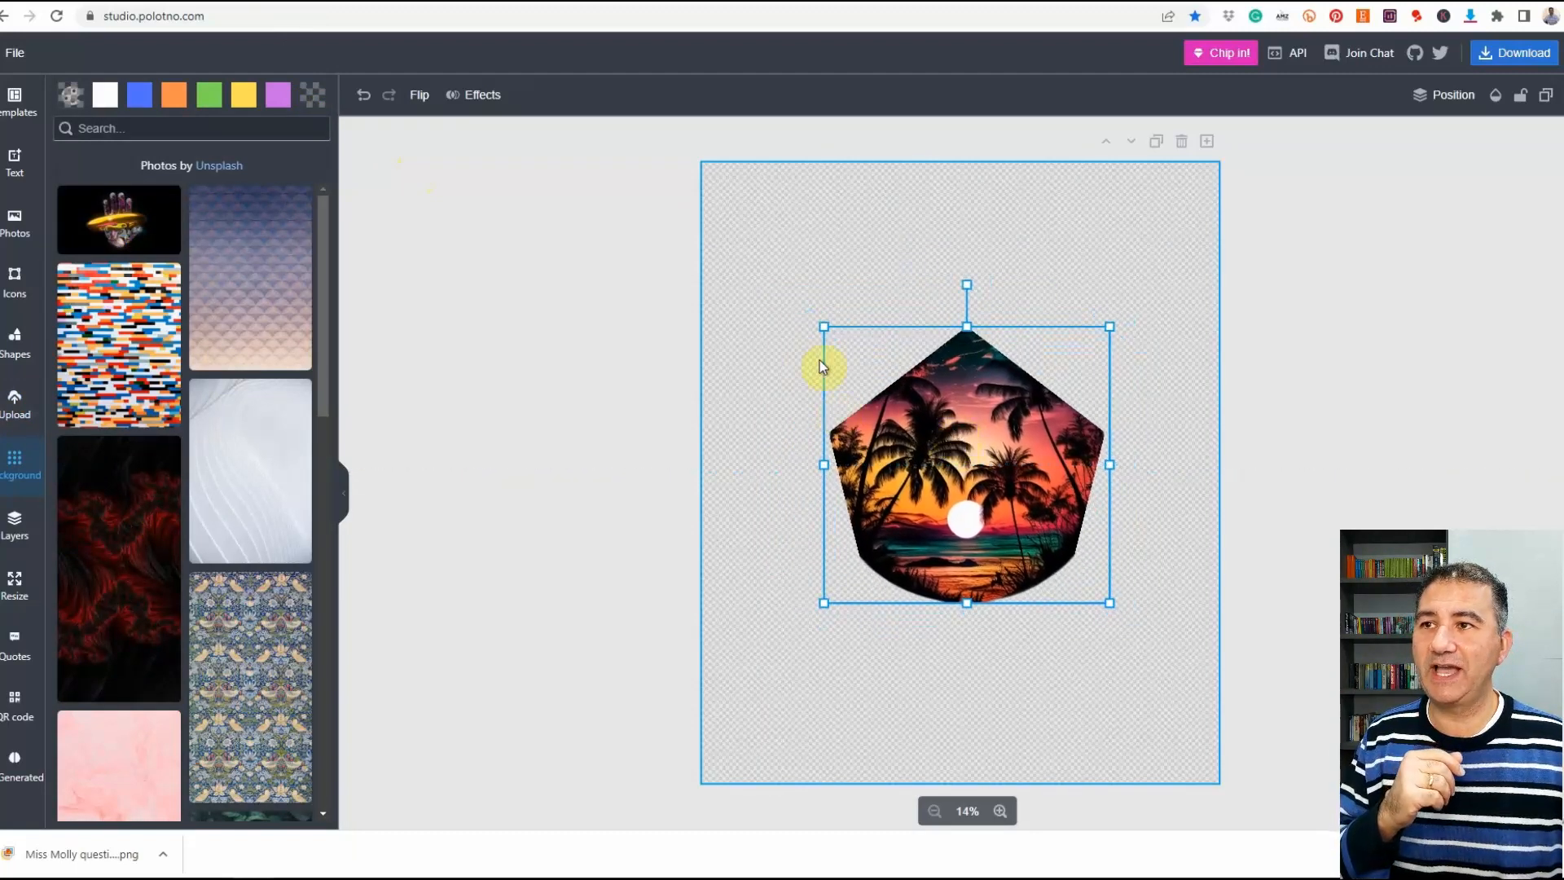
left_click_drag(825, 326, 749, 251)
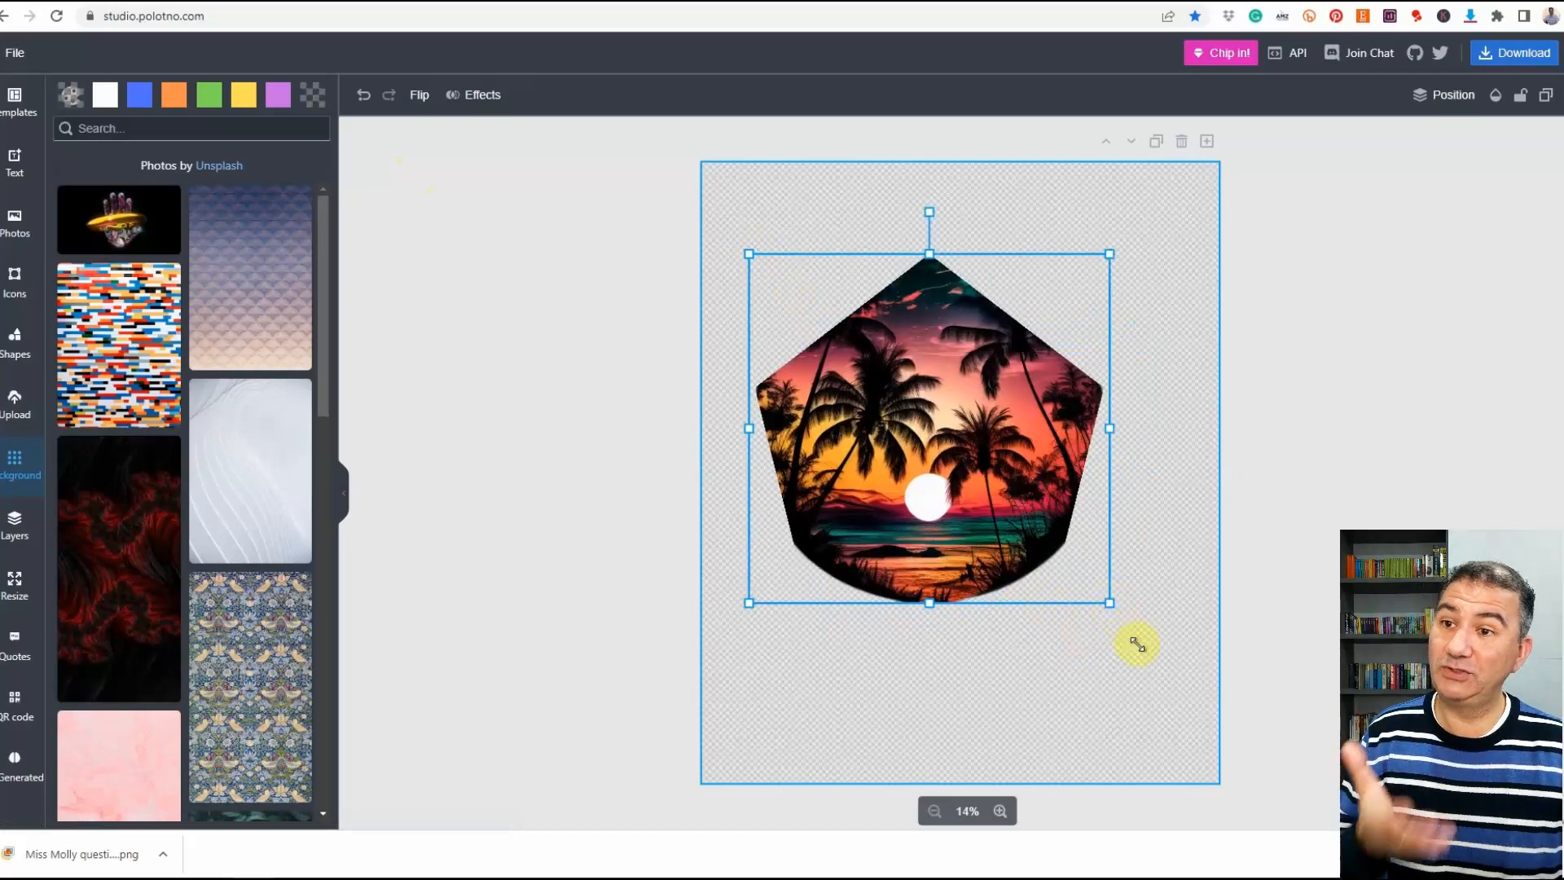
left_click_drag(1174, 689, 1190, 715)
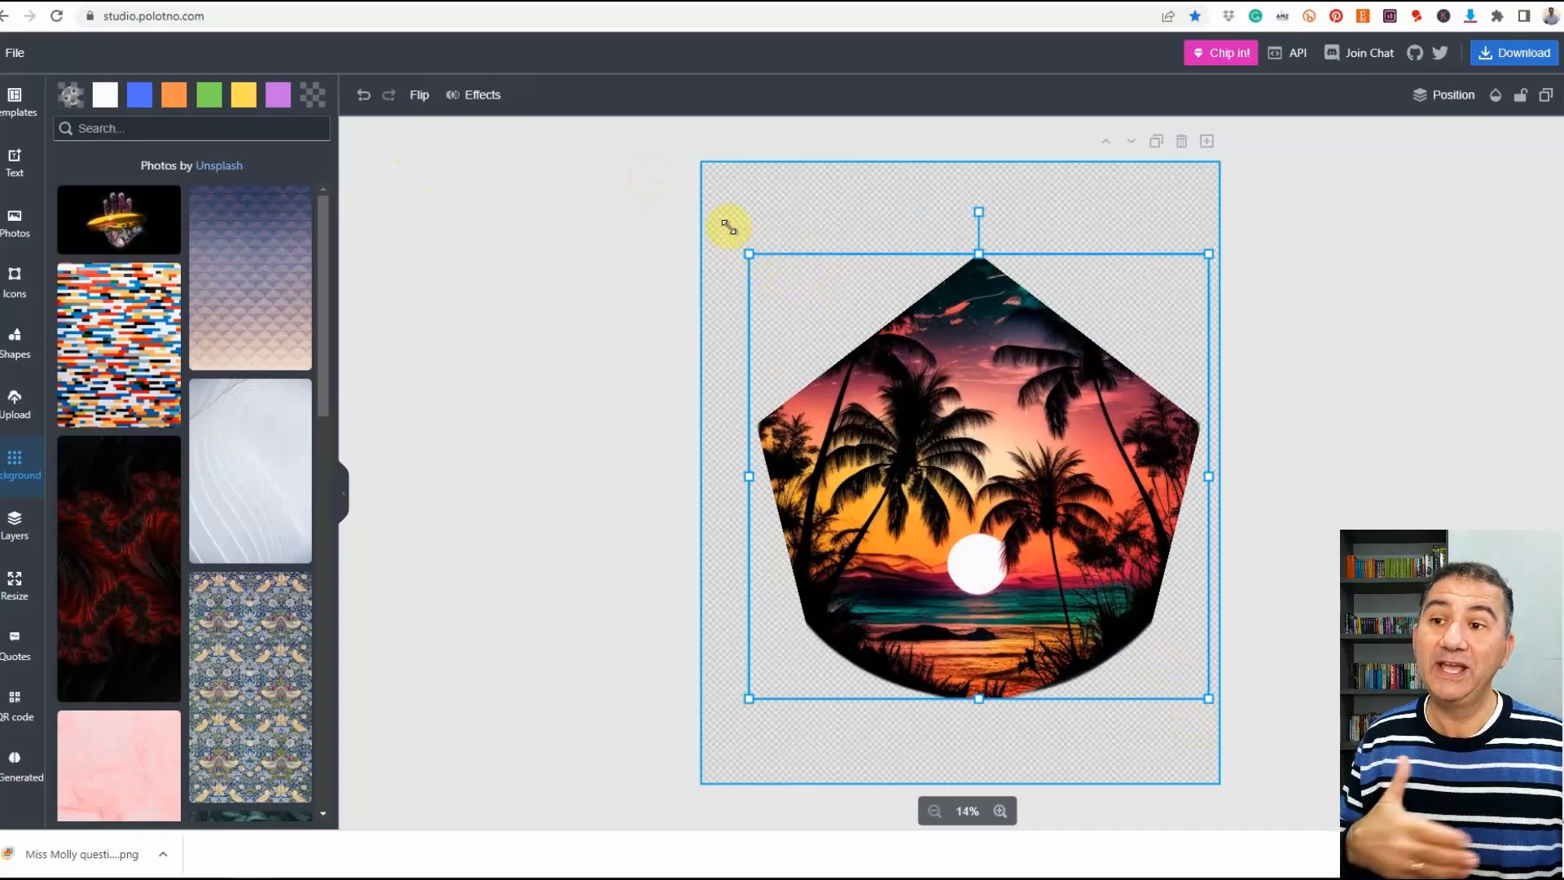
left_click_drag(729, 226, 730, 234)
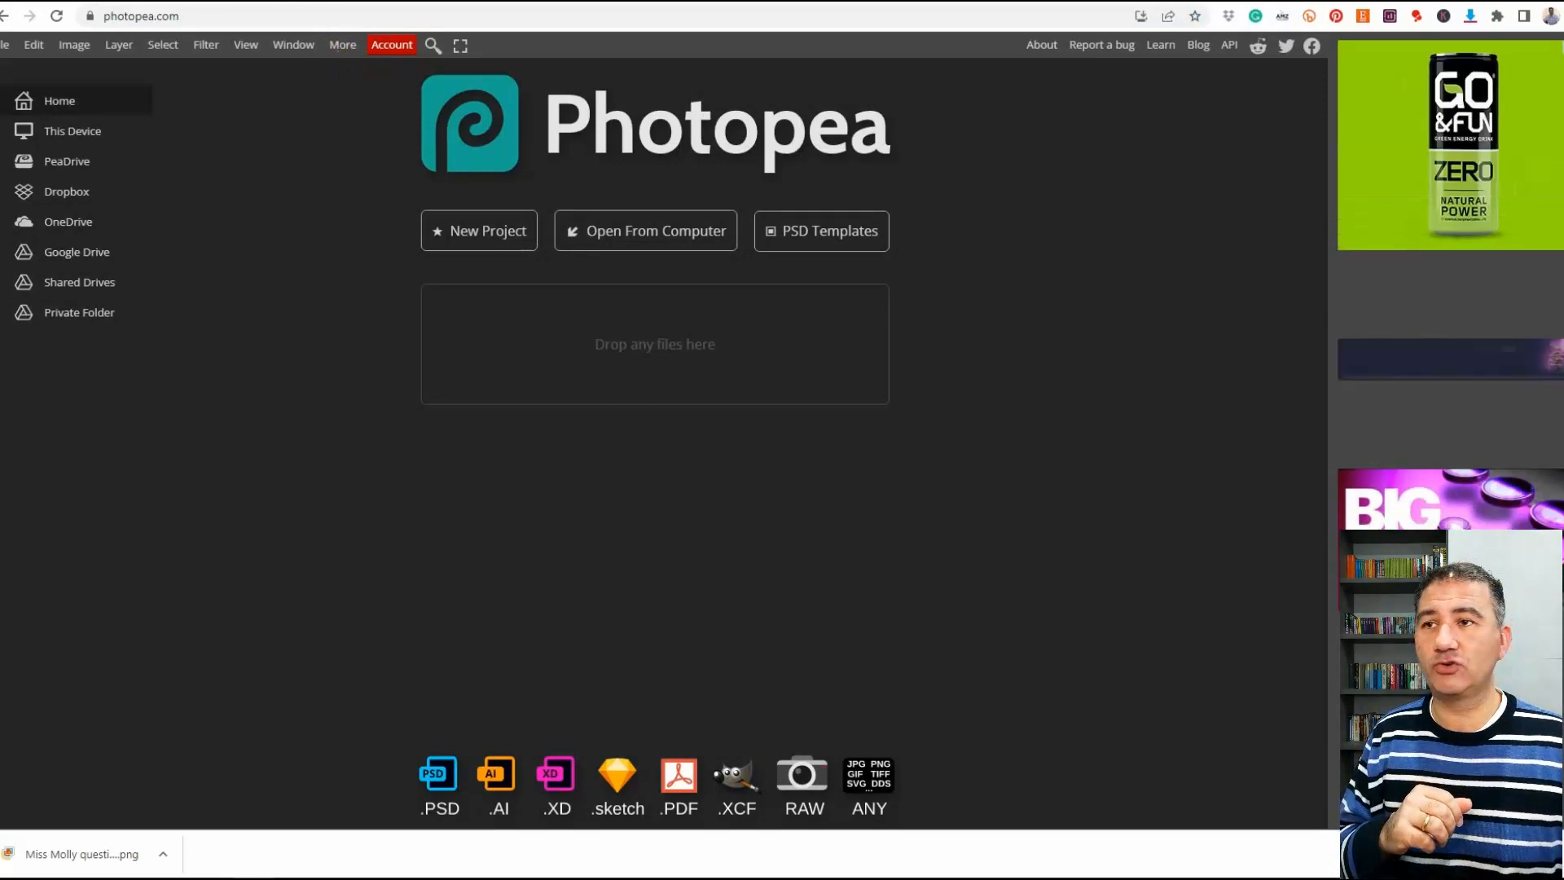
- Open the circular sunset image in Photopea and select its black areas with Color Range, using Sampled Colors and fuzziness 47
left_click_drag(1181, 349, 707, 359)
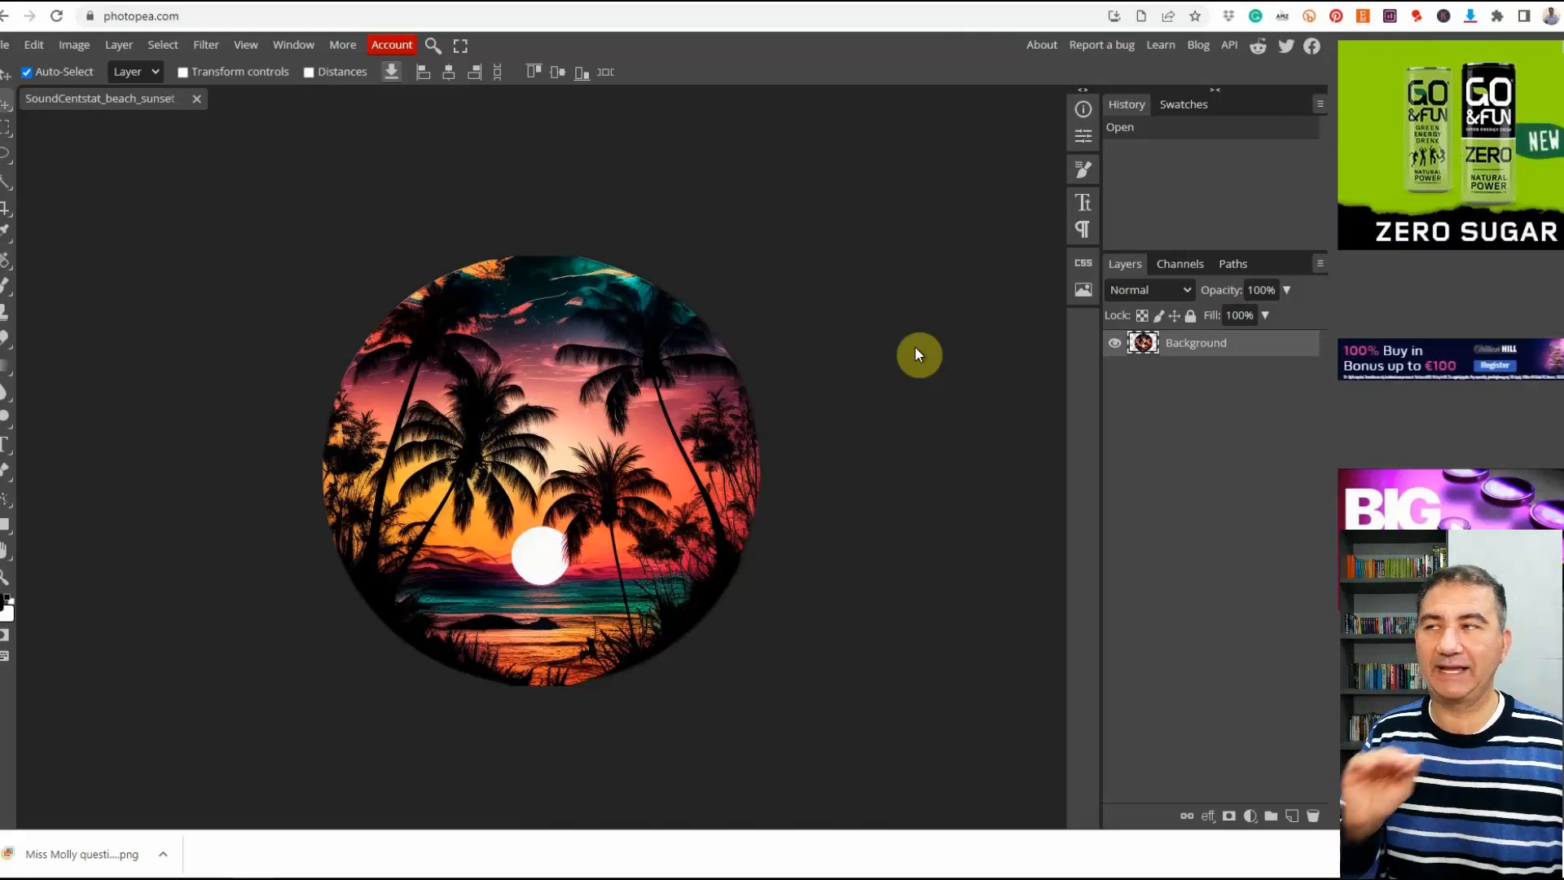
left_click(162, 46)
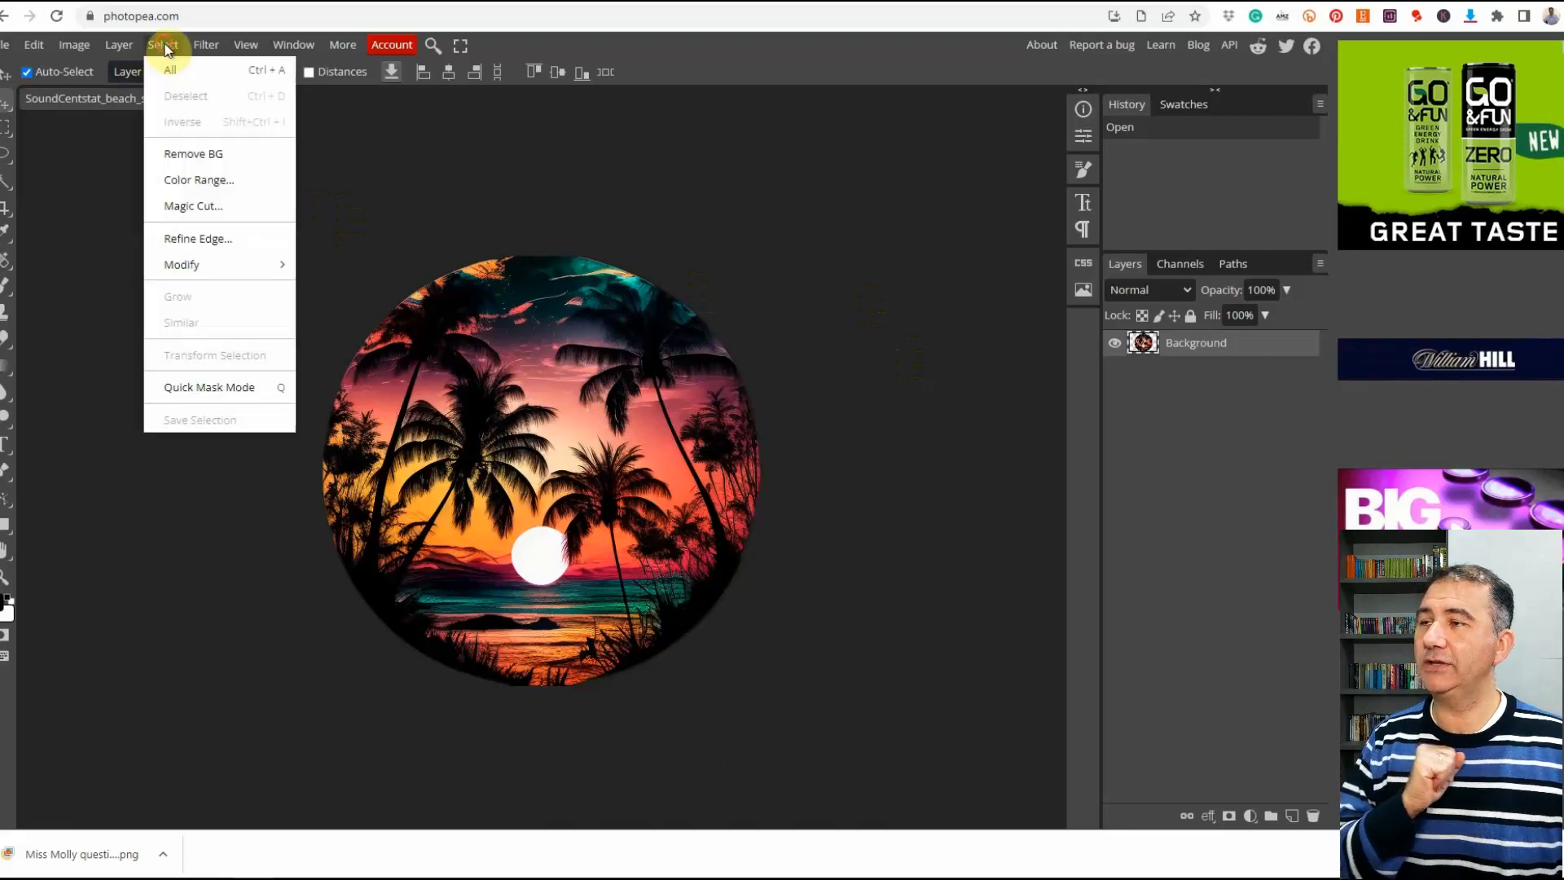
left_click(206, 183)
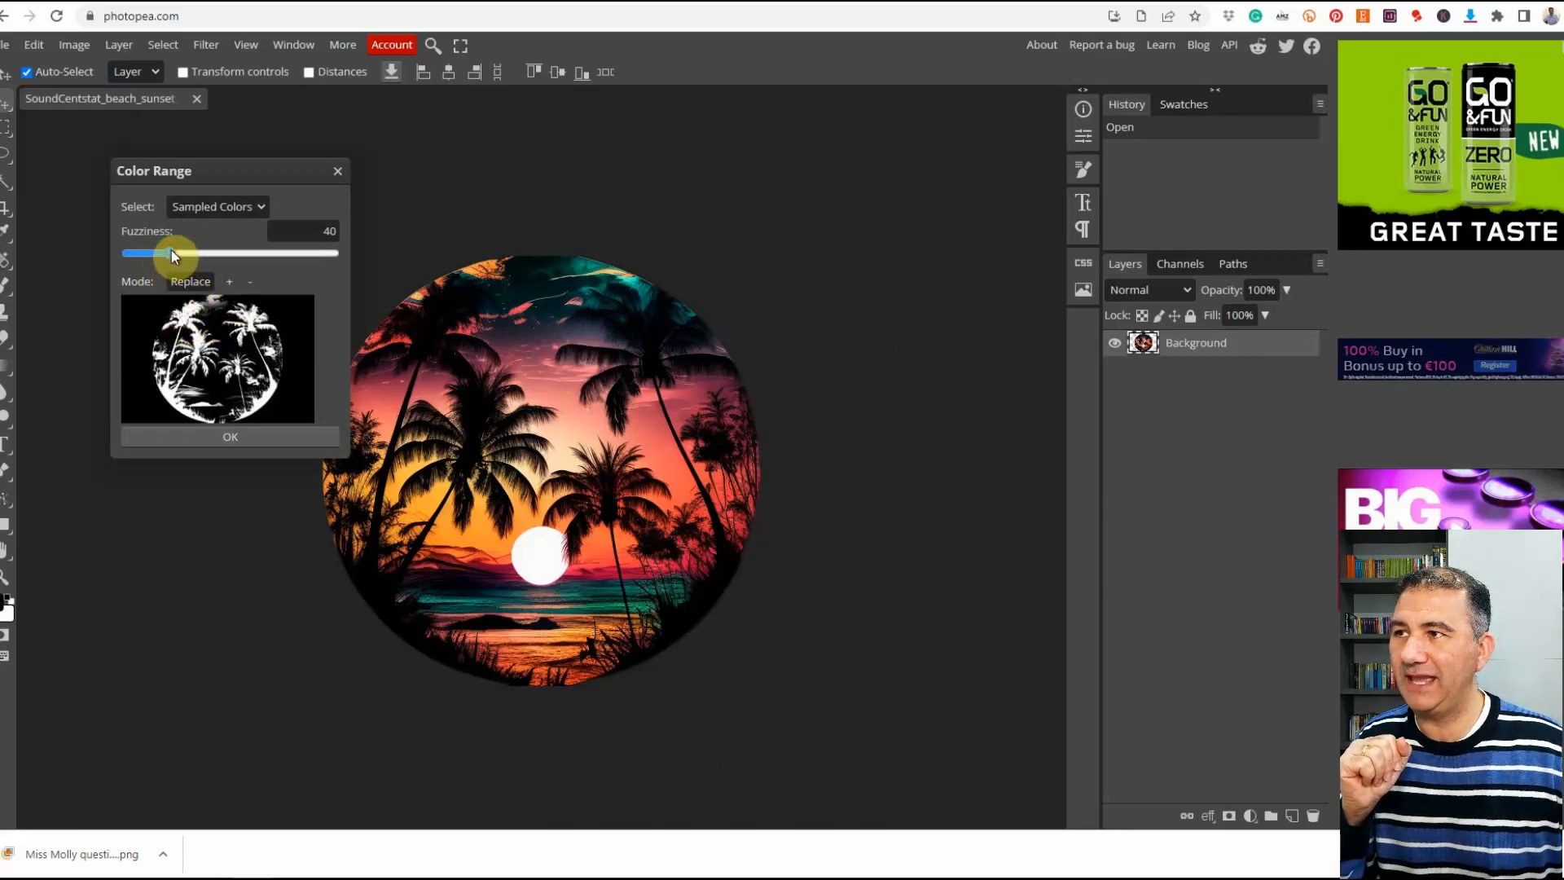
left_click_drag(171, 250, 206, 252)
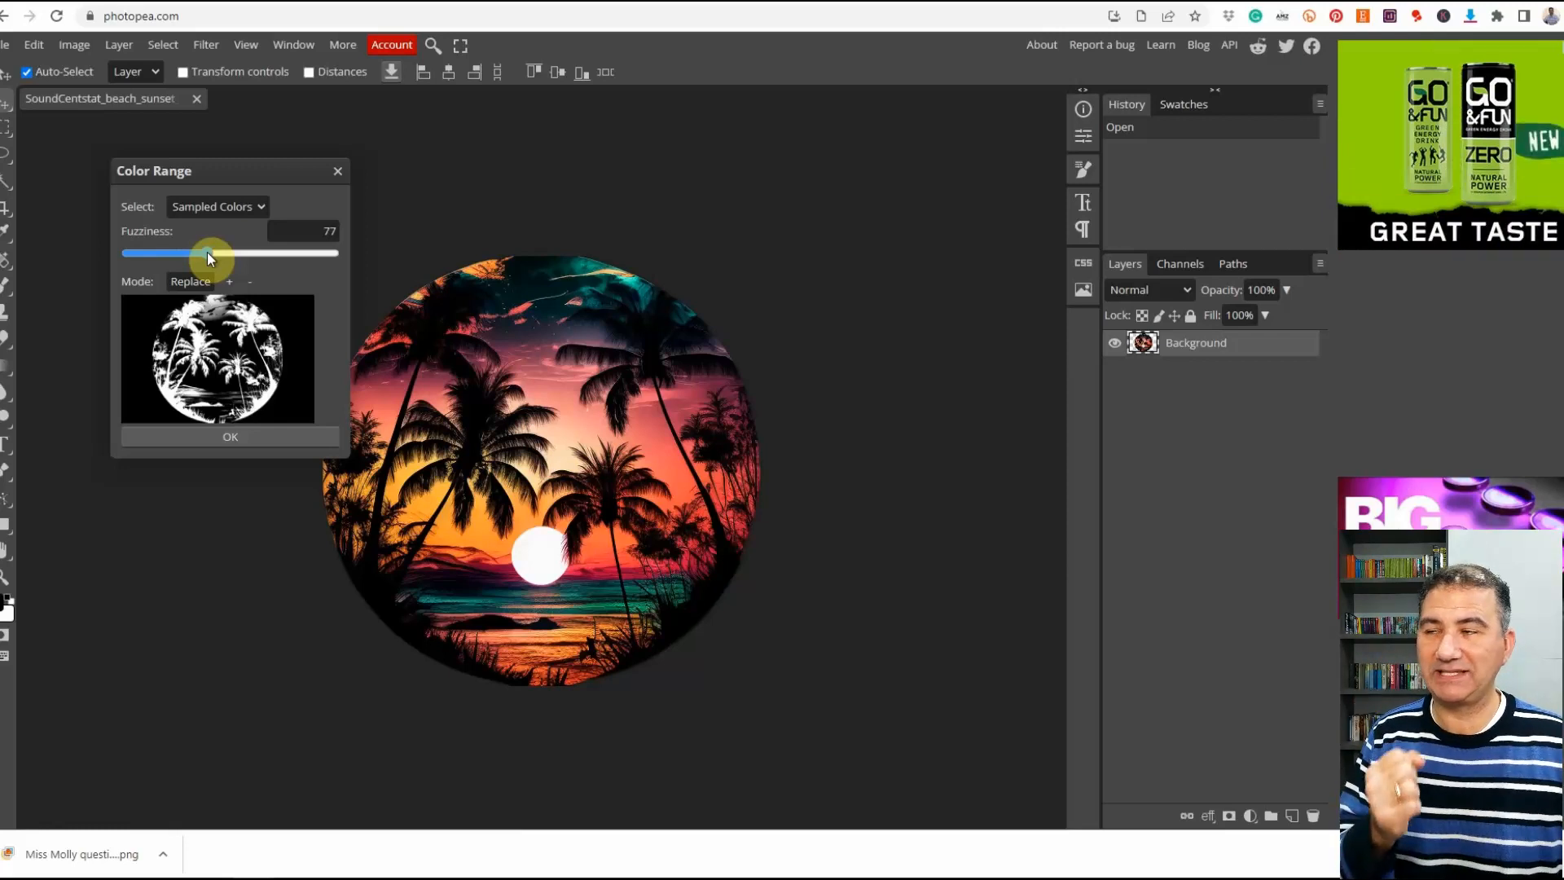
left_click_drag(207, 252, 179, 247)
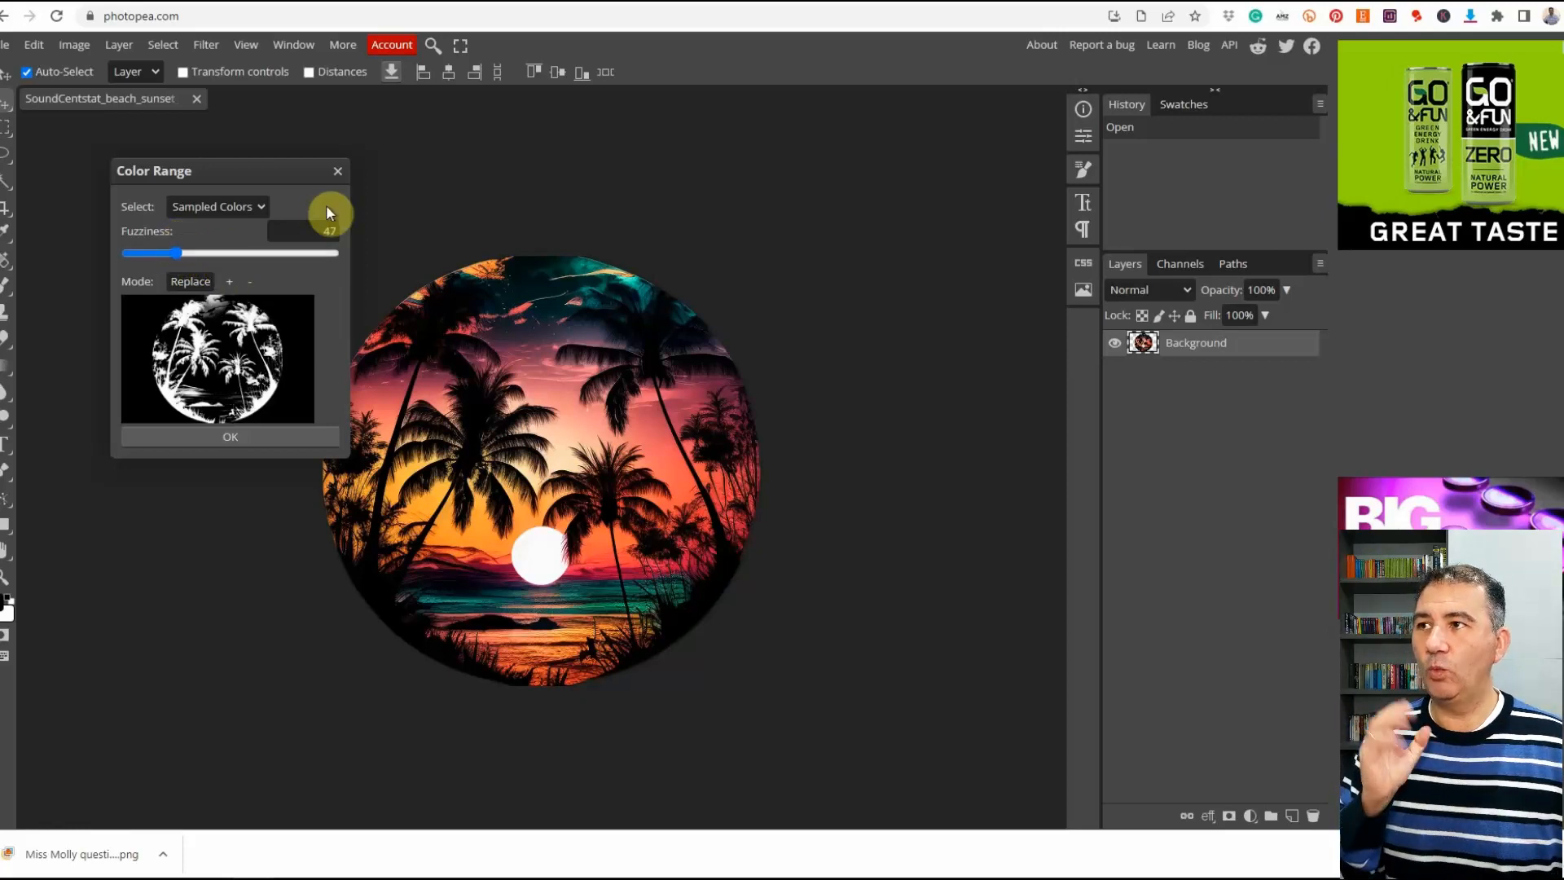
left_click(232, 438)
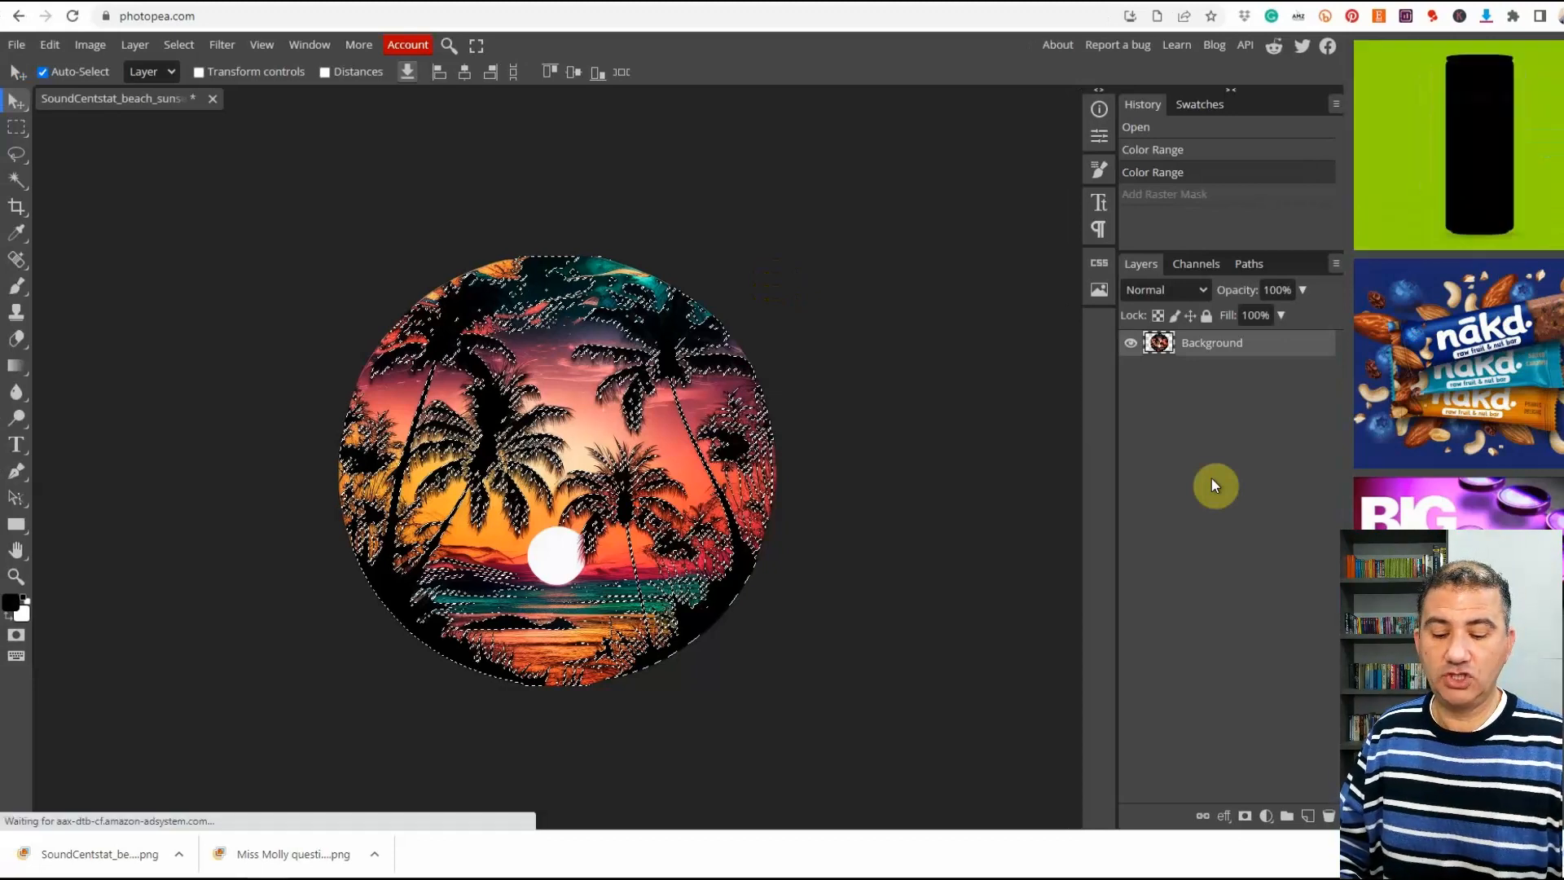
- Invert the color selection and add it as a raster mask on the Background layer to hide the black areas
key("ctrl+shift+i")
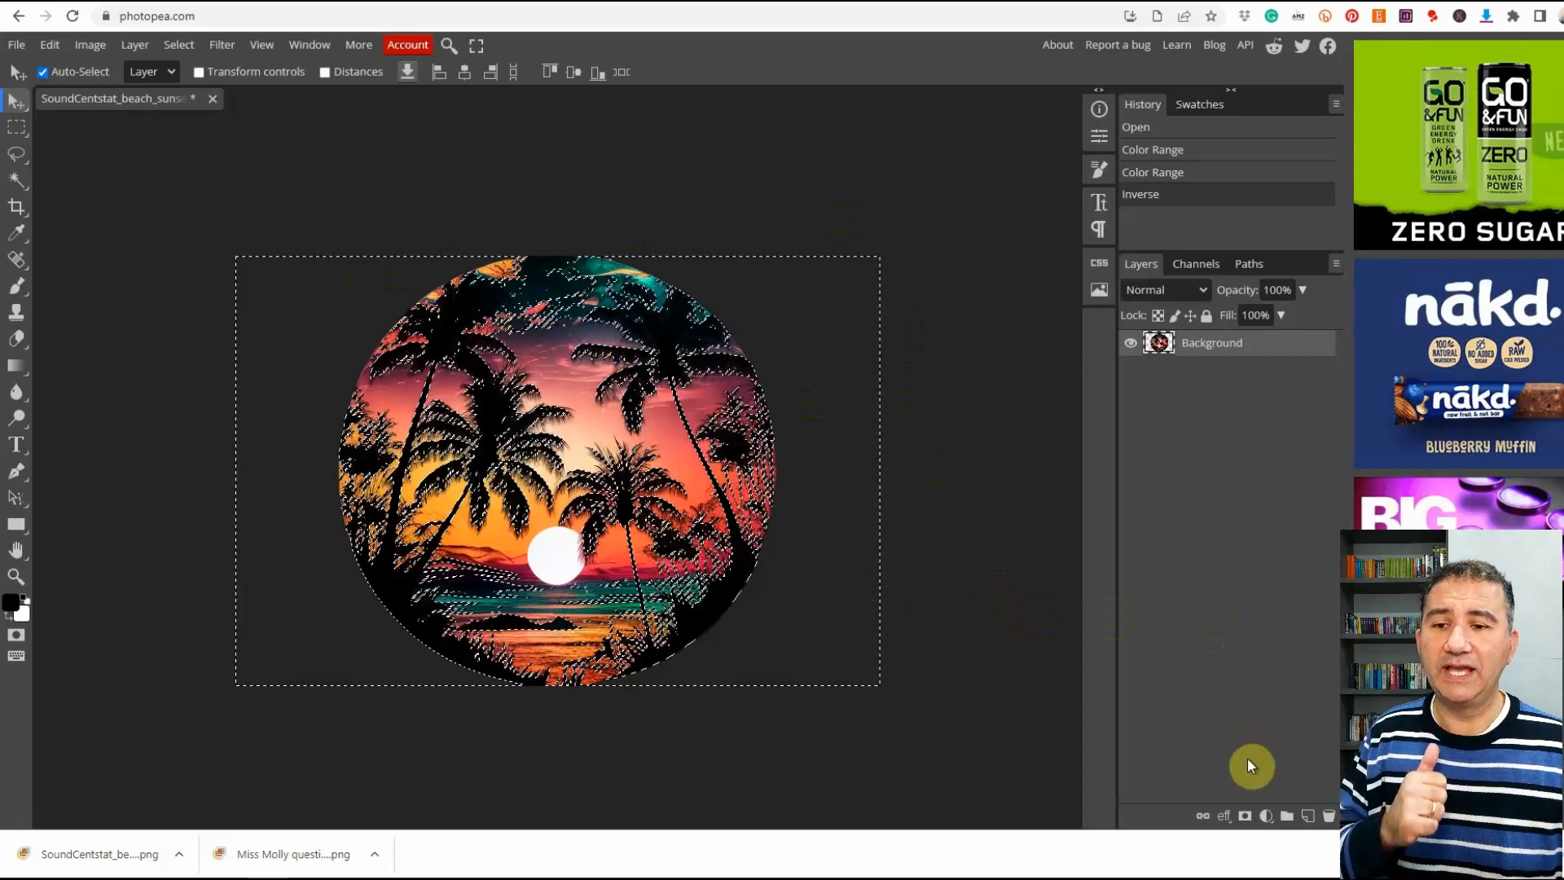
left_click(1244, 816)
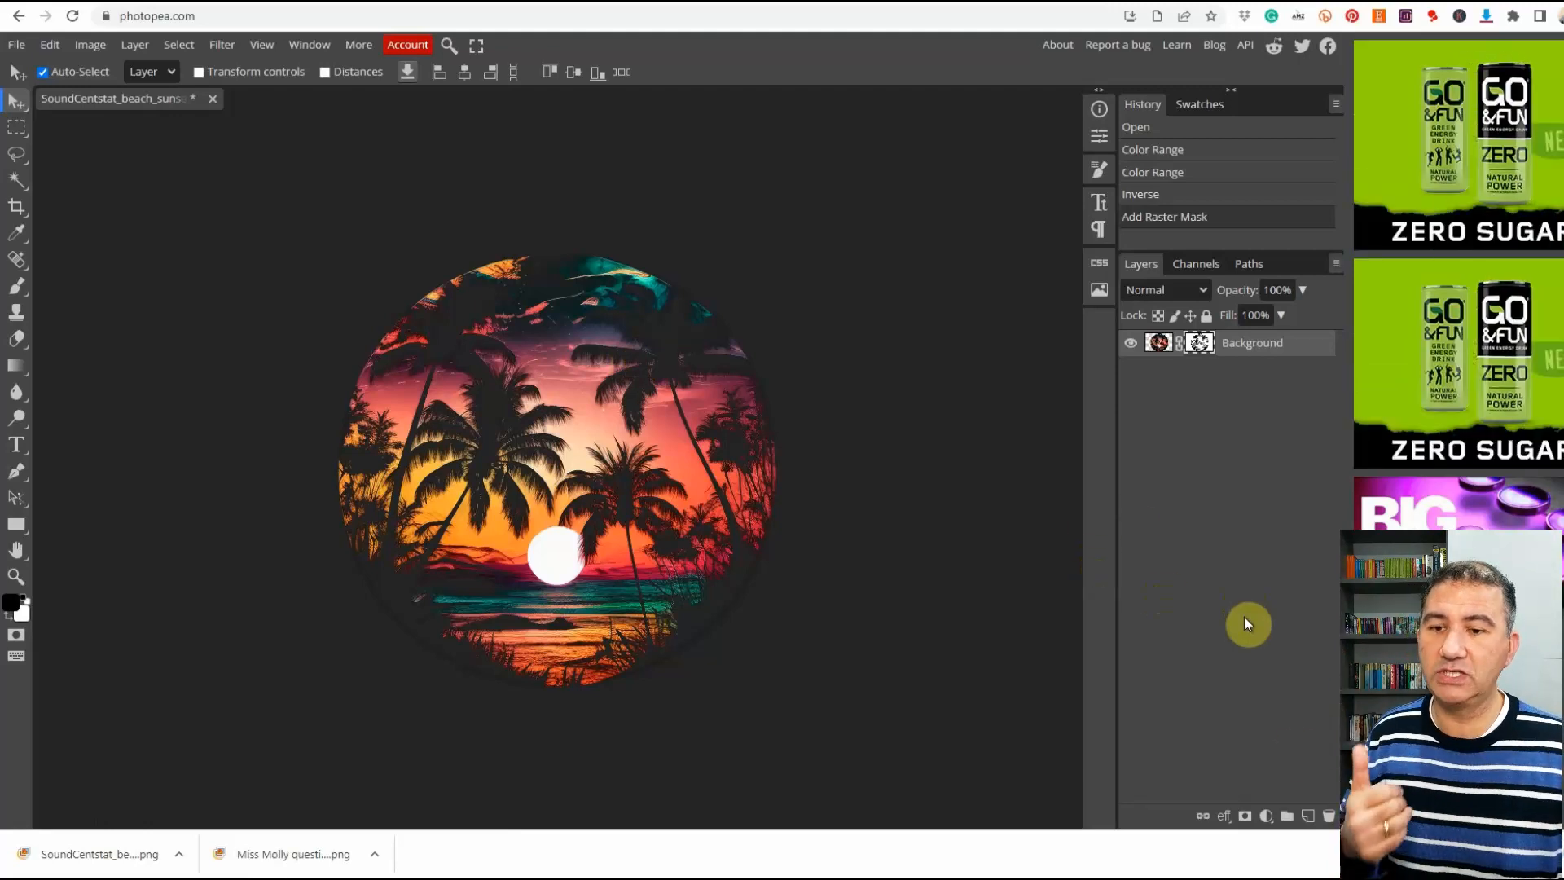
- Add a new layer beneath the masked sunset artwork and fill it with white, finally replacing the white with black
left_click(1307, 816)
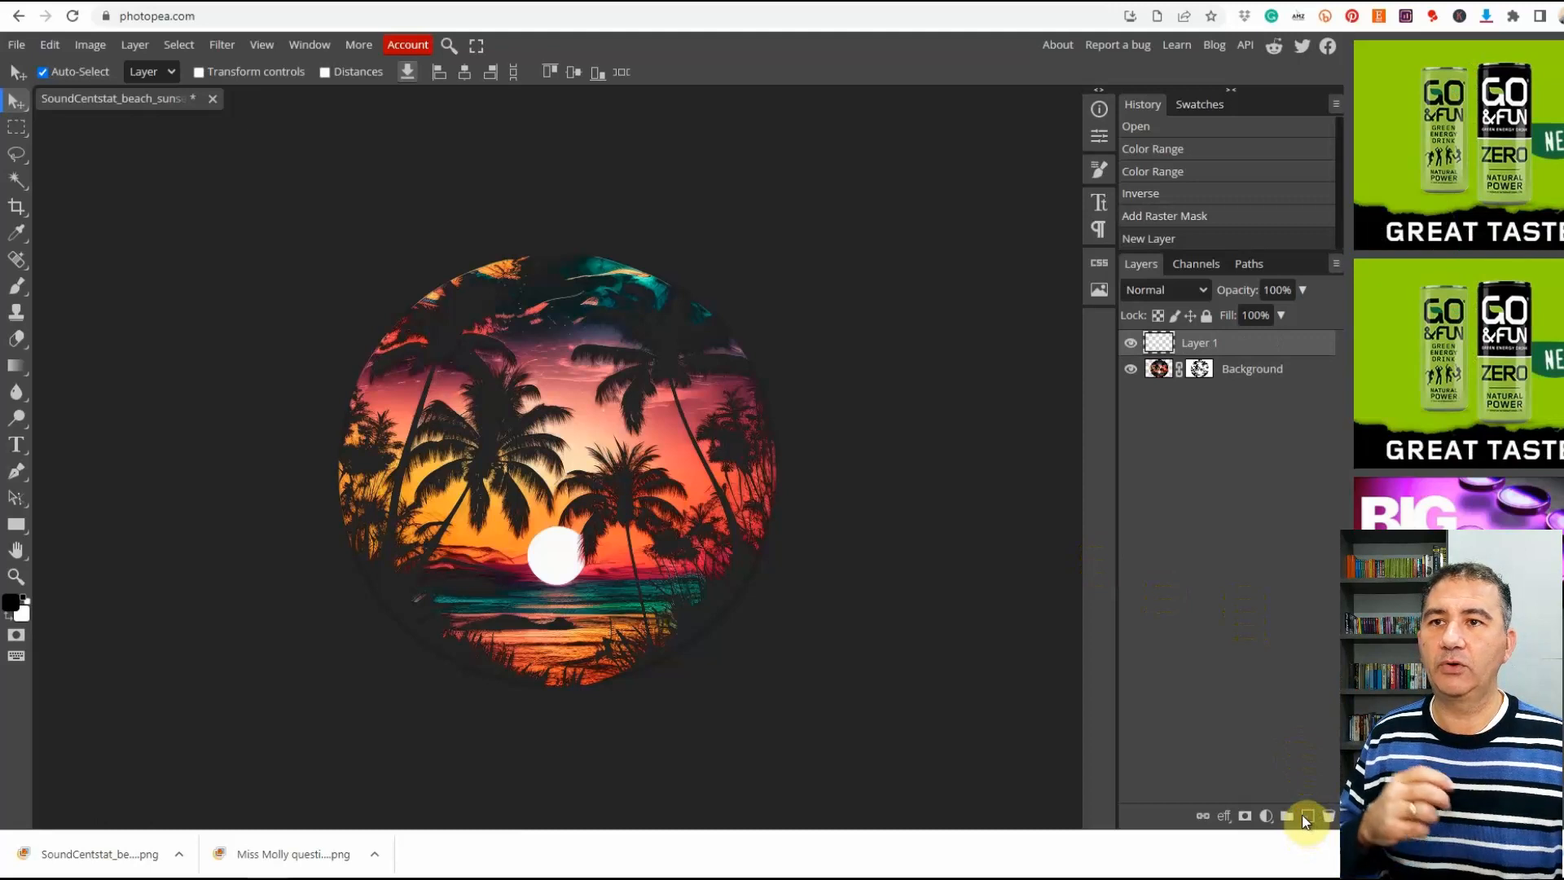
left_click_drag(1178, 343, 1182, 385)
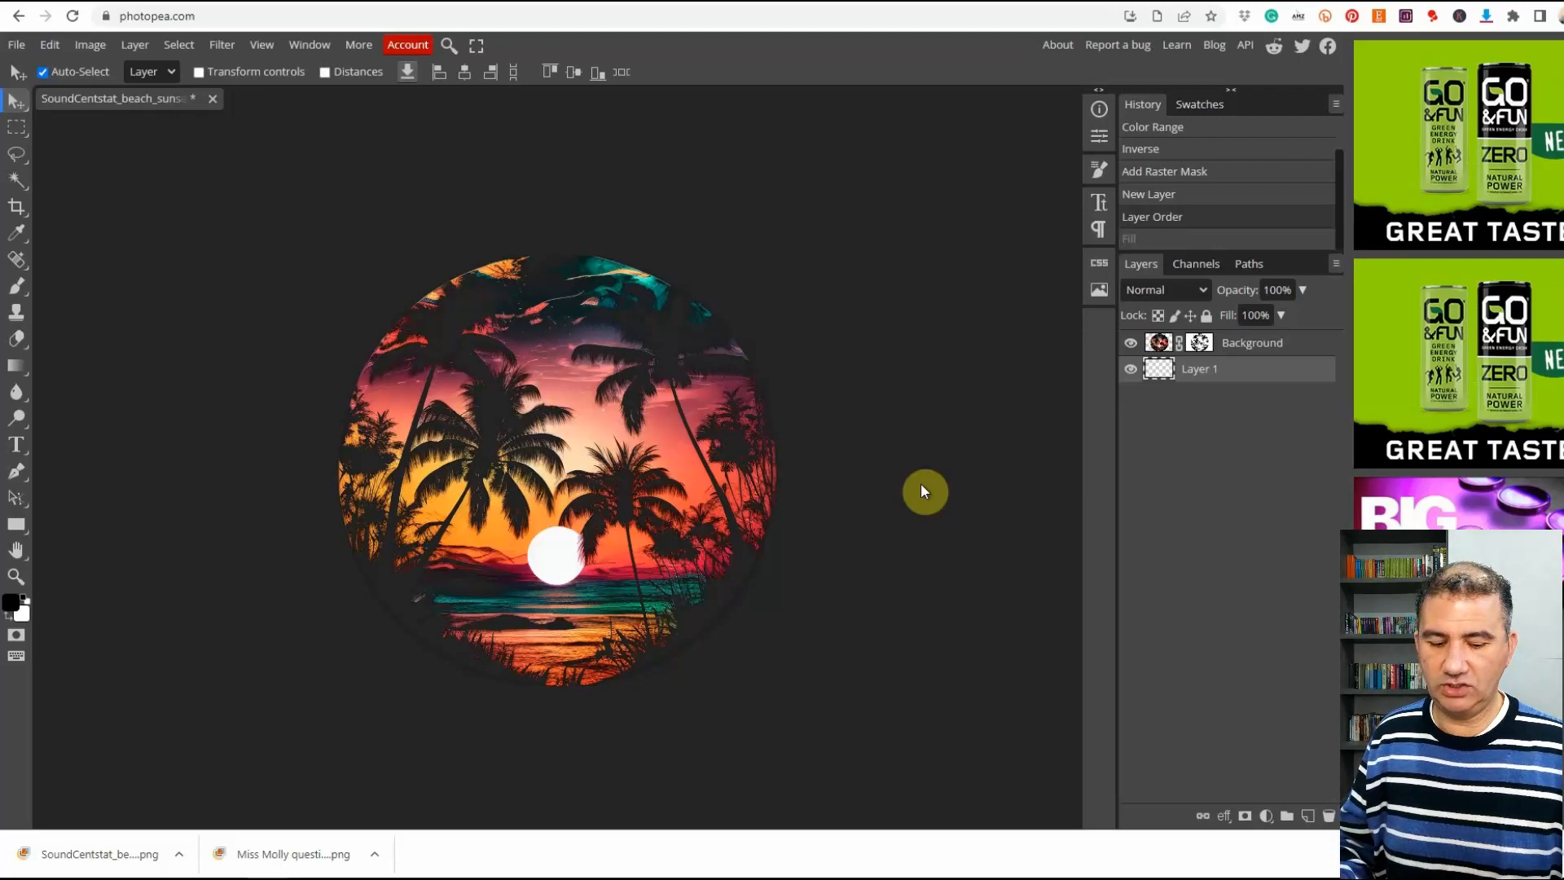
key("ctrl+shift+z")
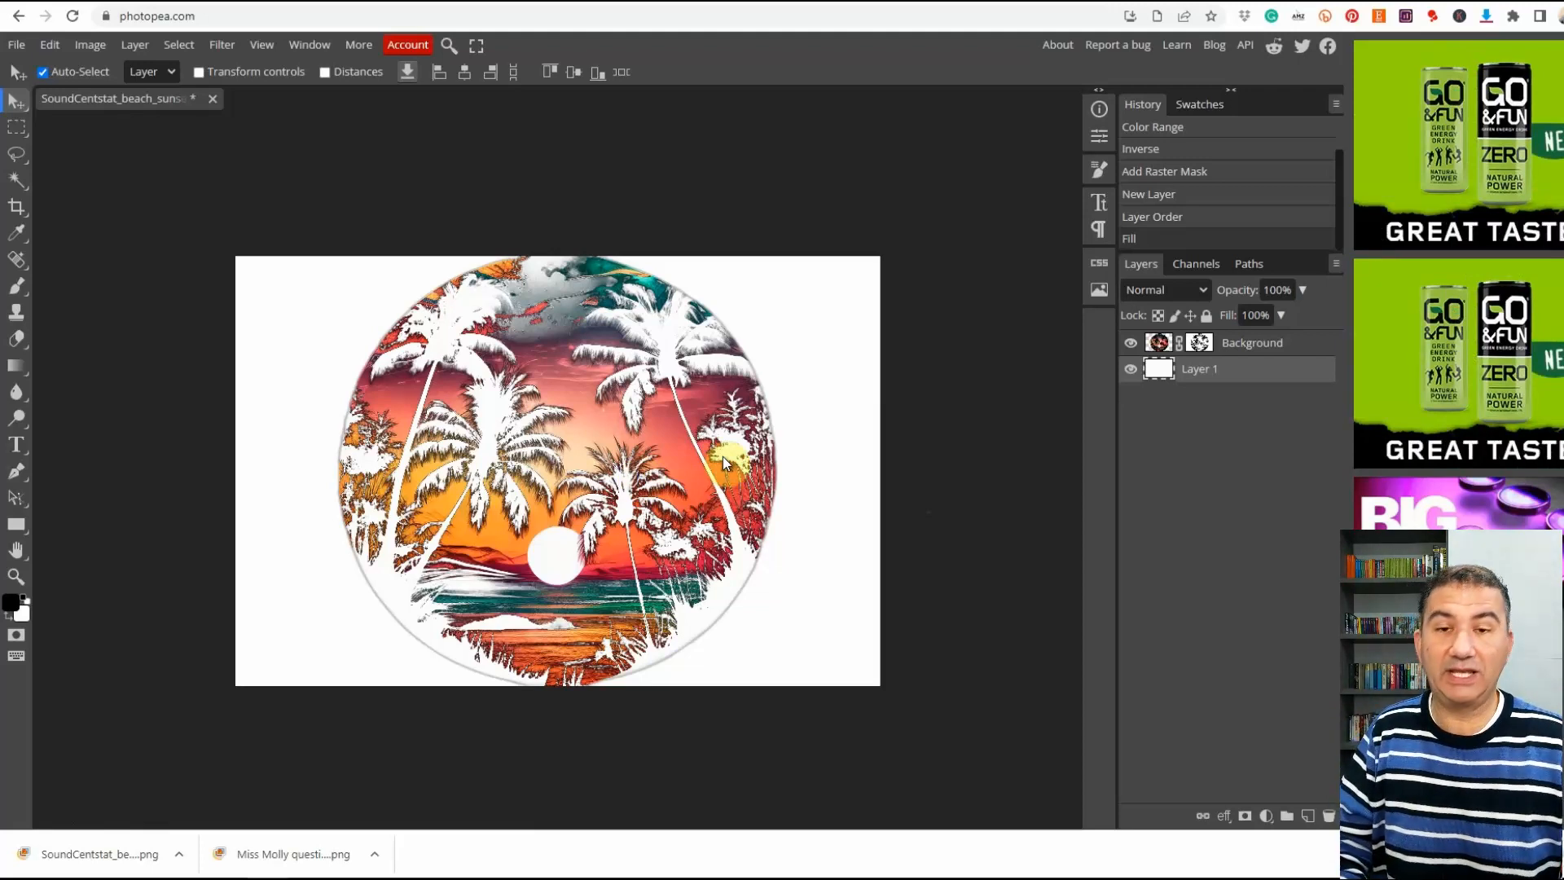
key("alt+BackSpace")
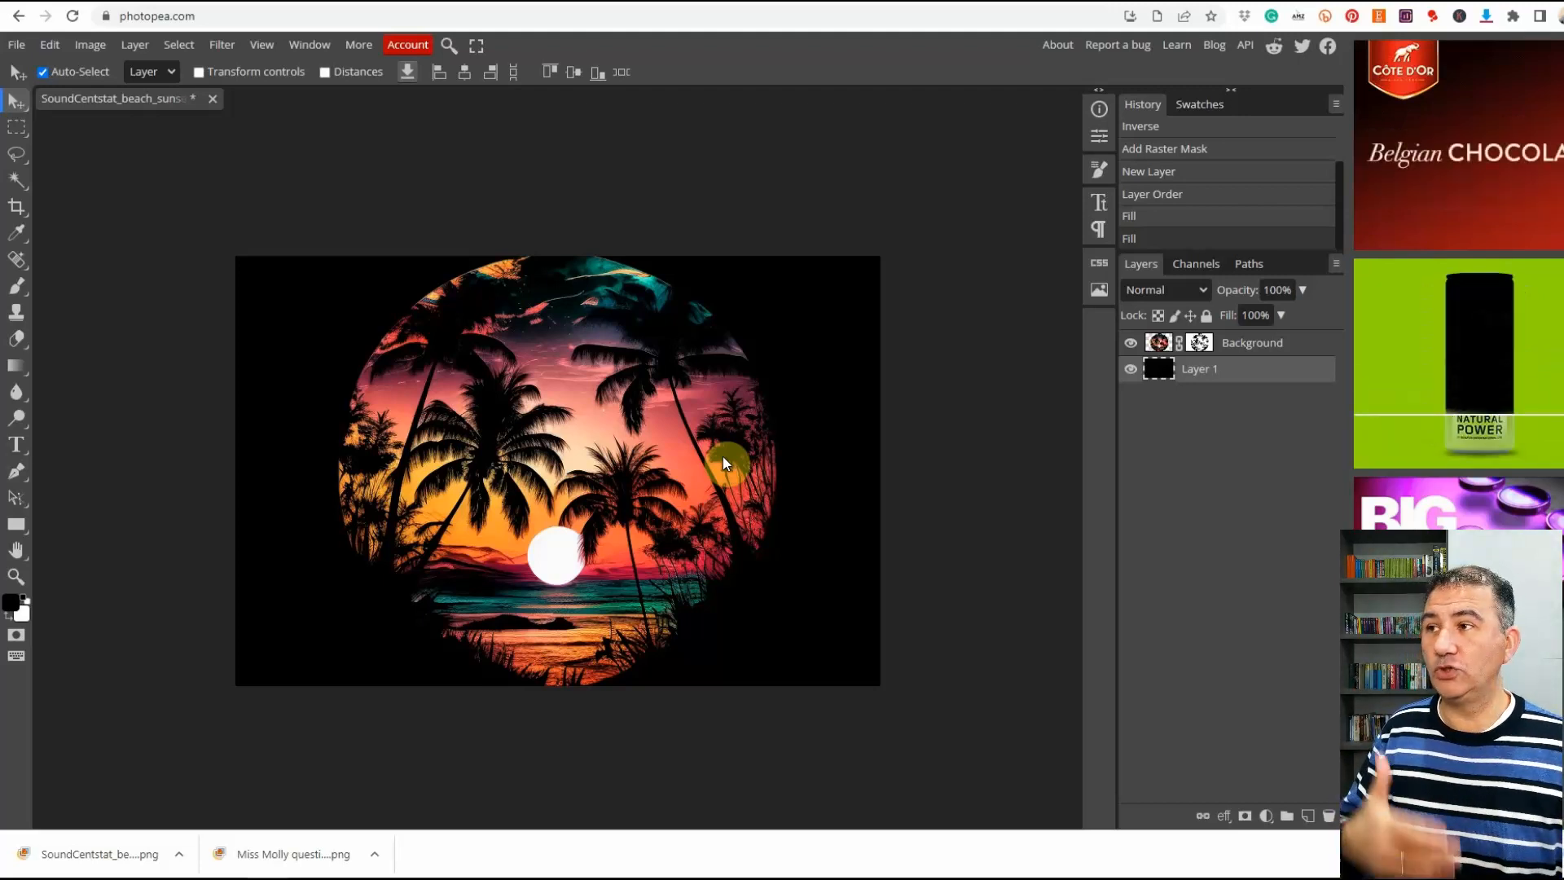
- Hide and delete the black-filled Layer 1 beneath the masked sunset artwork
left_click(17, 45)
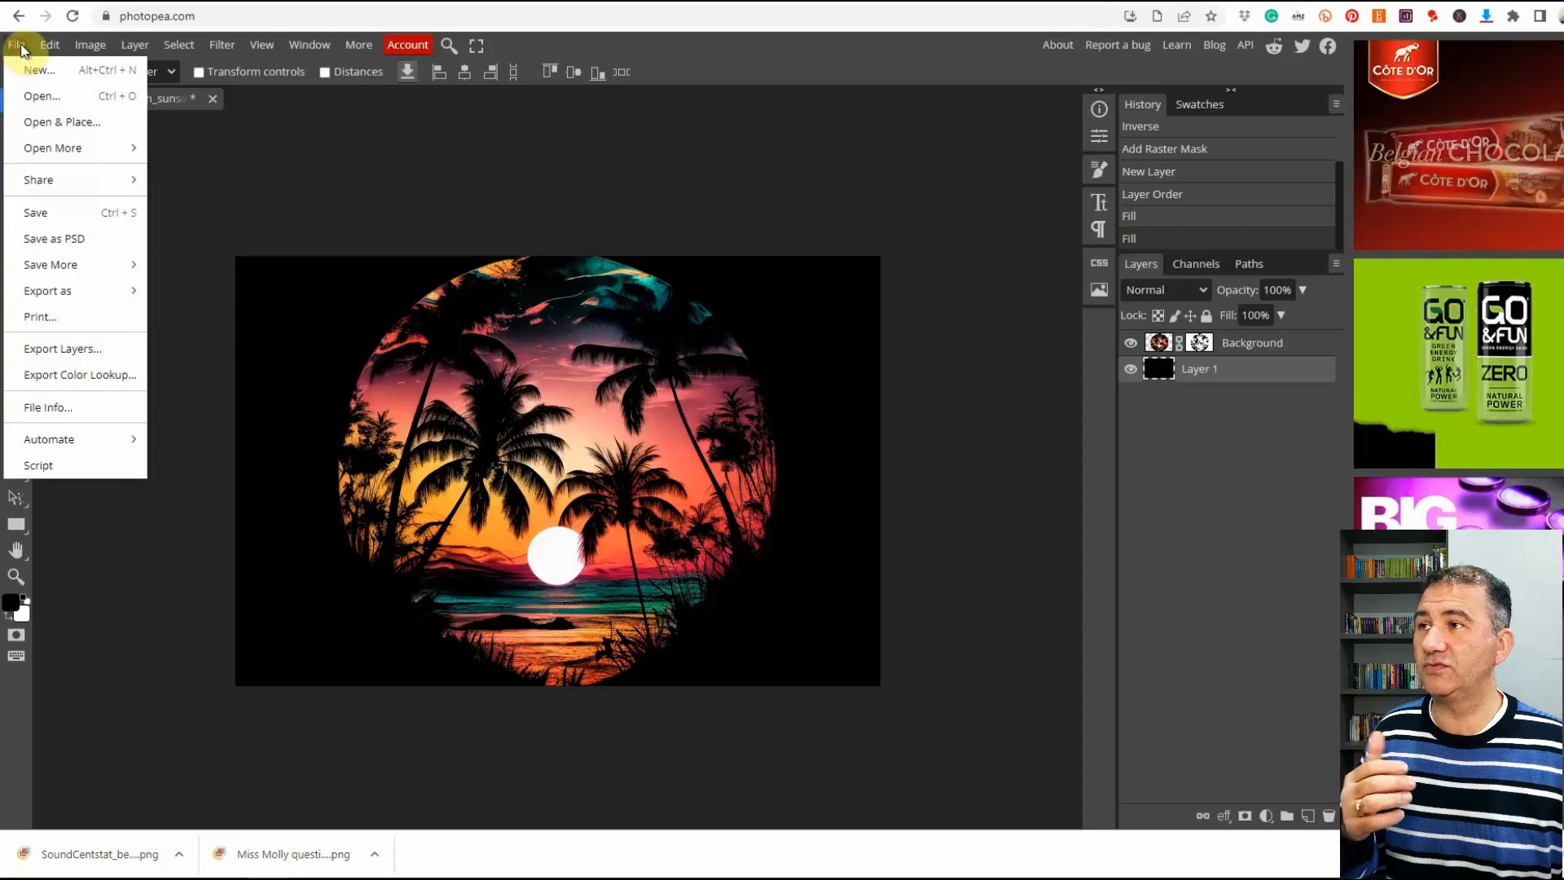
mouse_move(50, 44)
left_click(434, 129)
left_click(1131, 371)
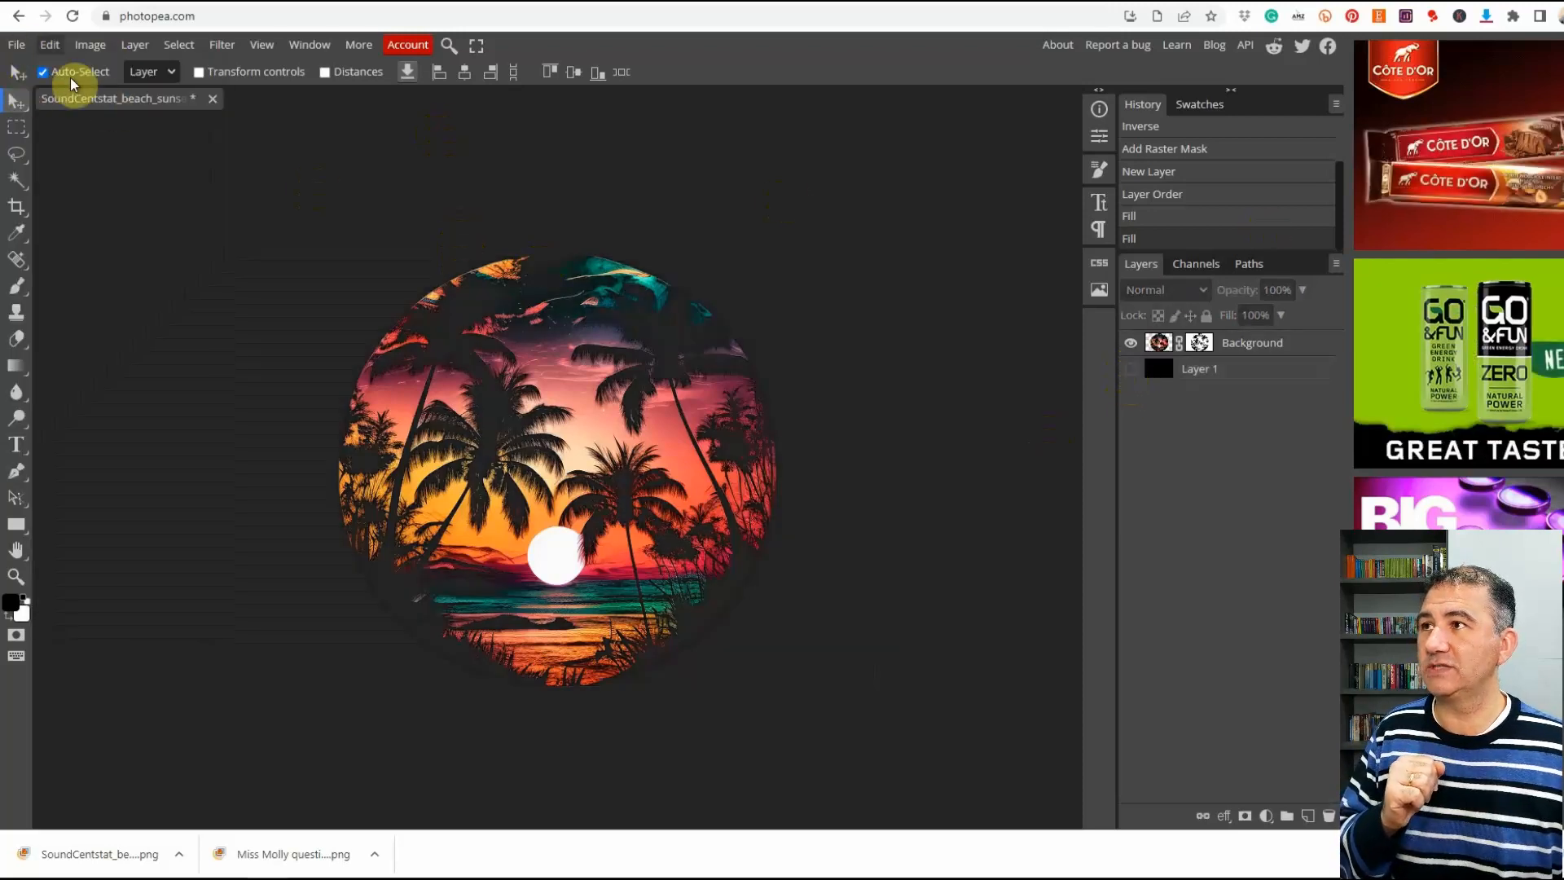
left_click(18, 45)
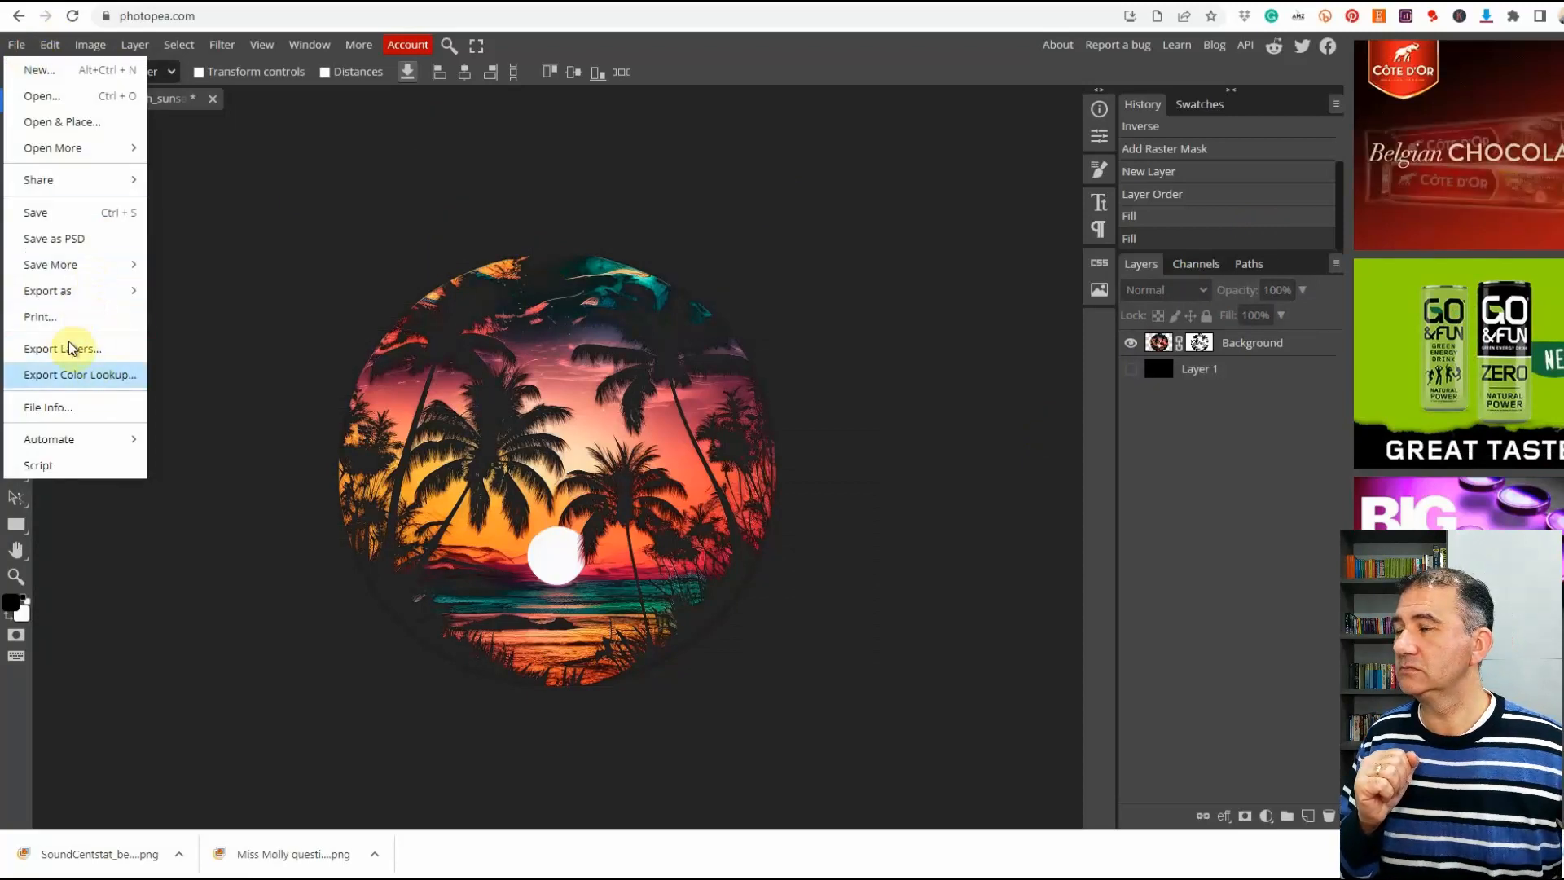
left_click(1234, 374)
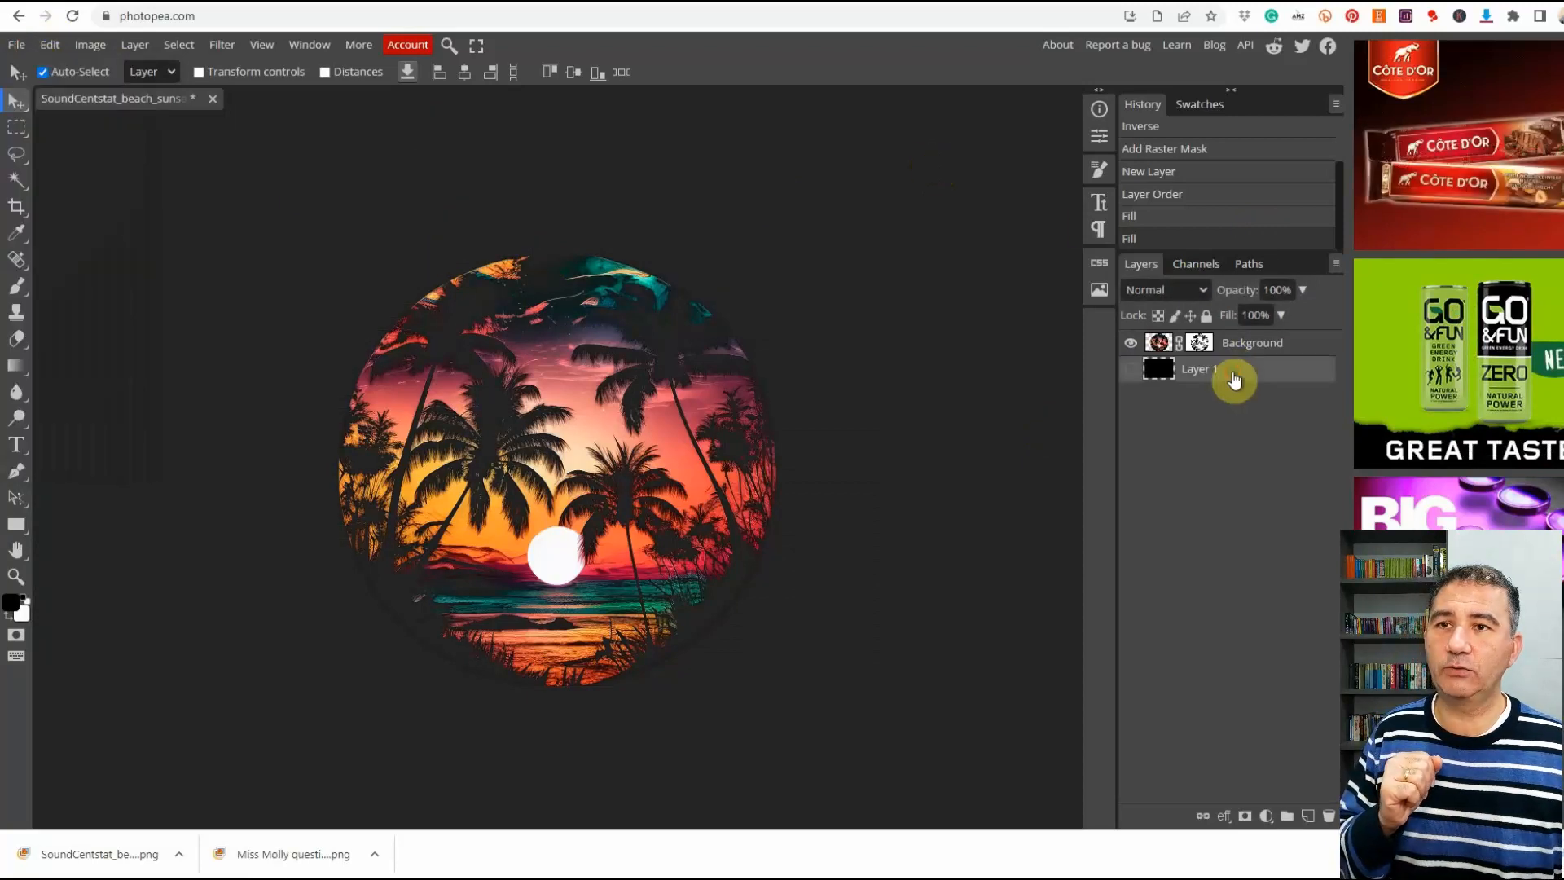
key("Delete")
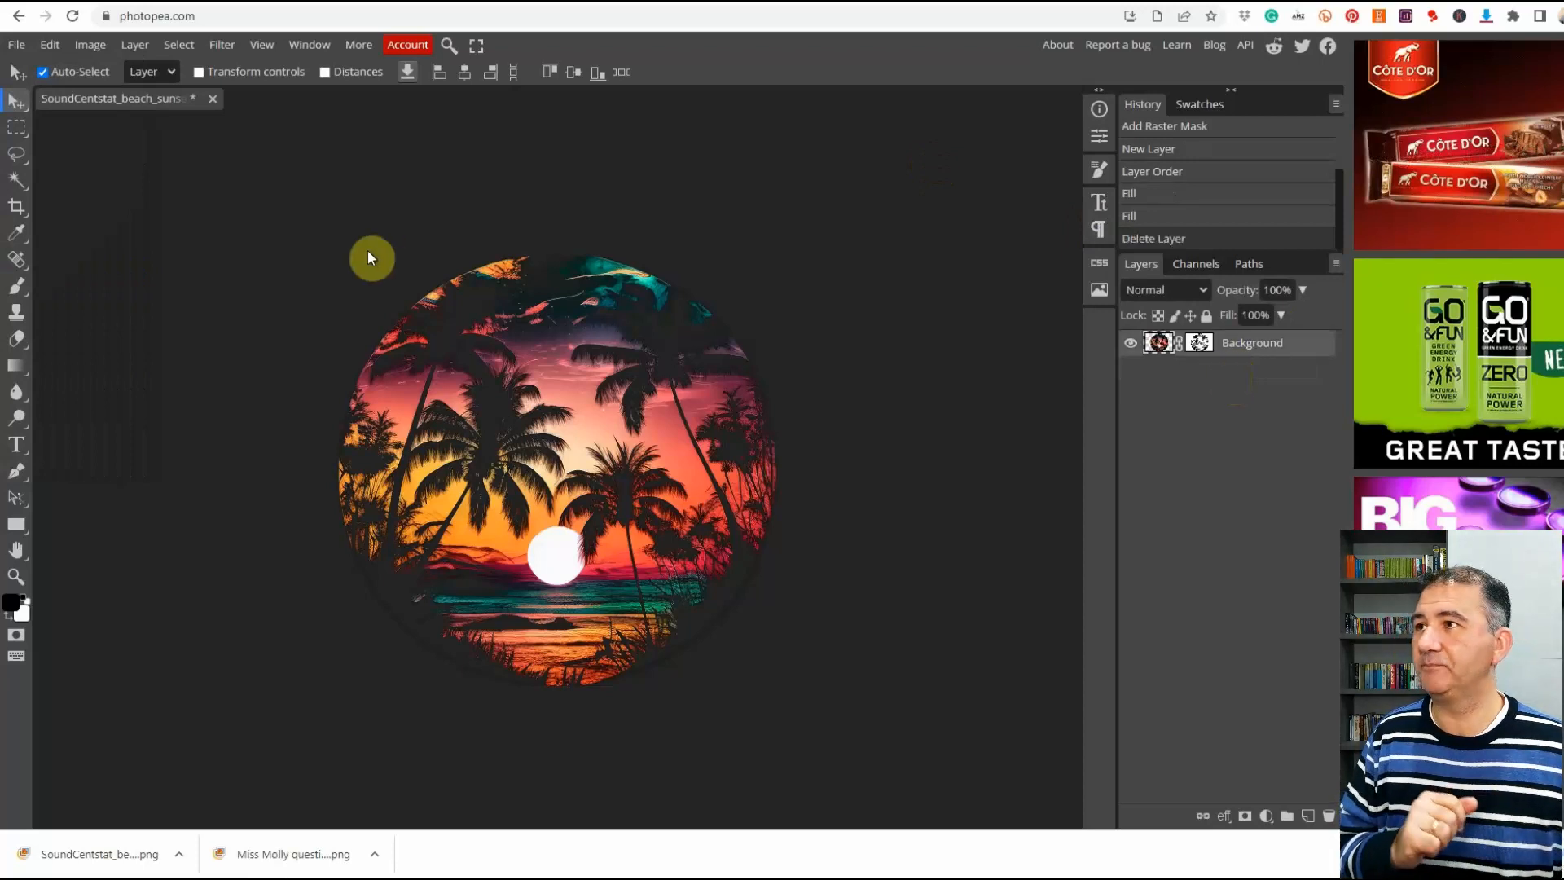
- Export the masked artwork as a 768 × 512 px PNG at 100% quality and show the downloaded file in its folder
left_click(16, 45)
mouse_move(96, 298)
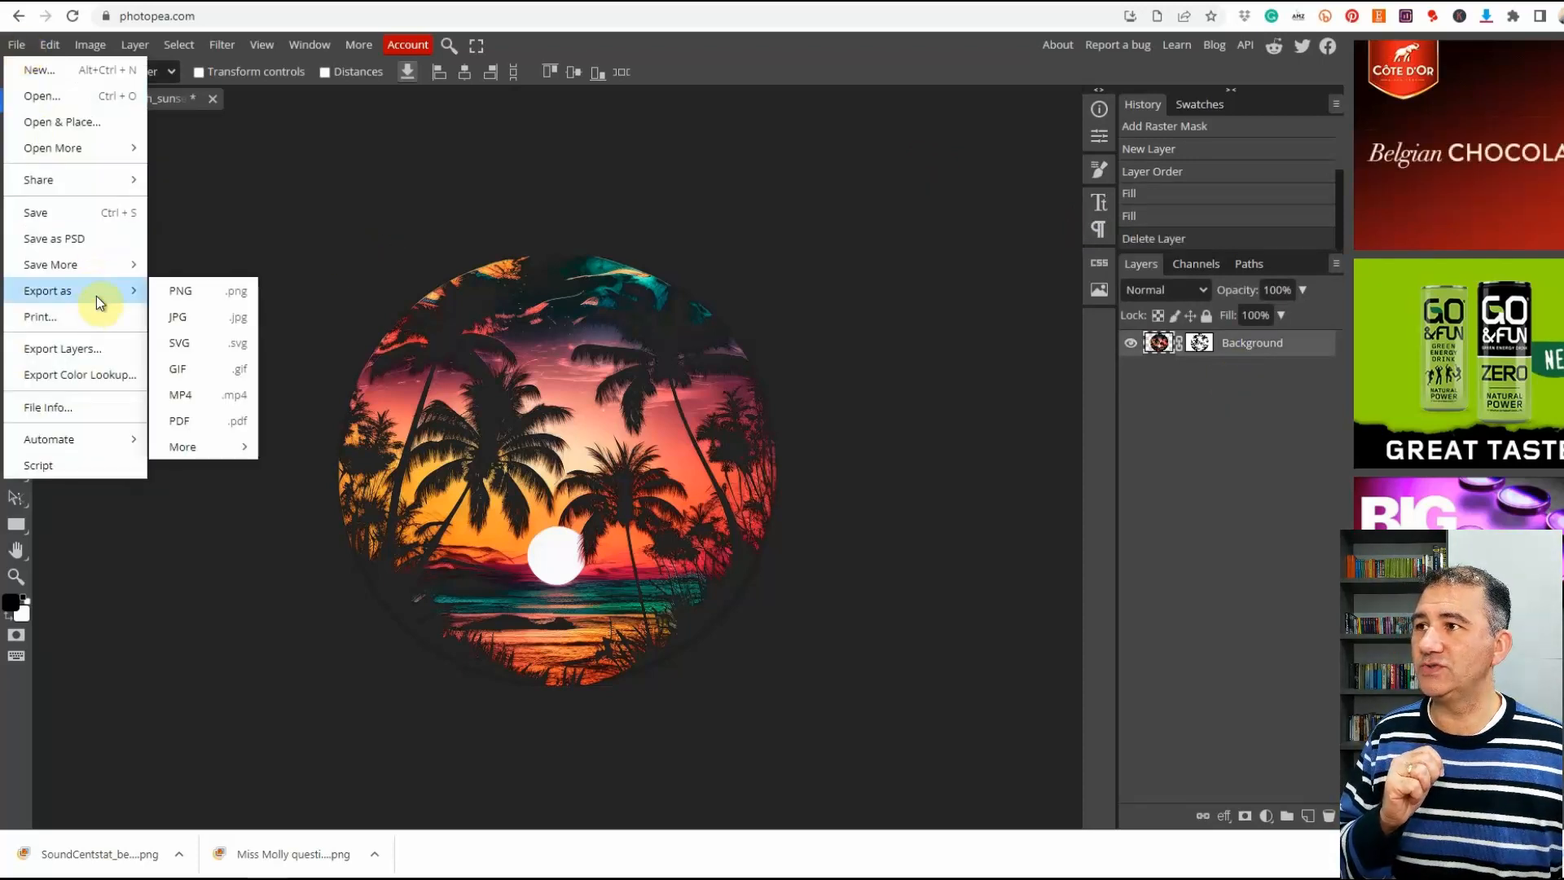
left_click(187, 293)
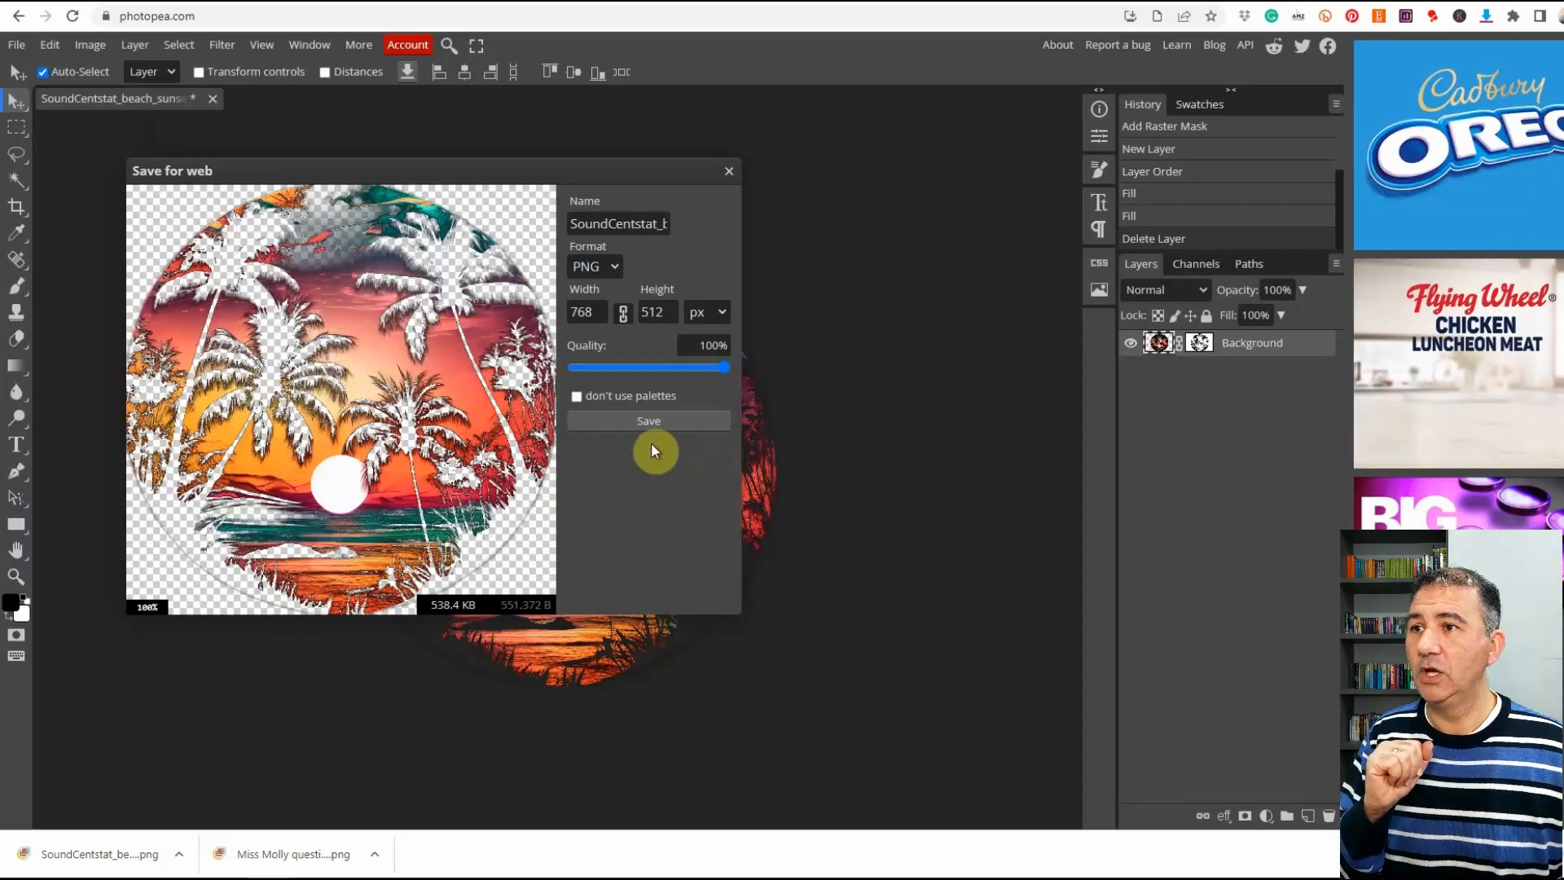
left_click(642, 422)
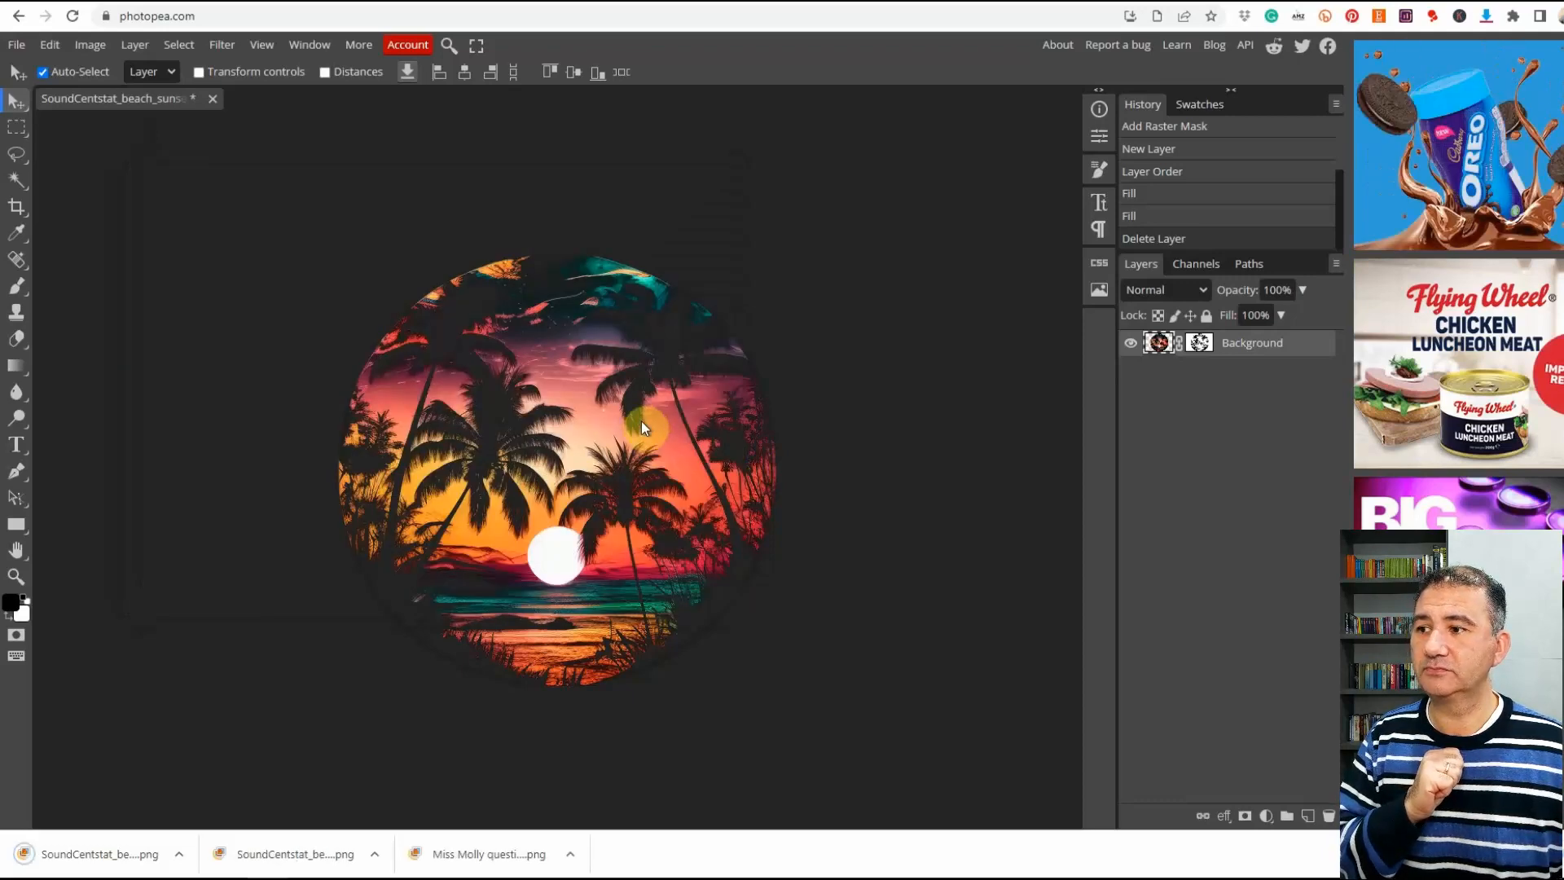
left_click(178, 843)
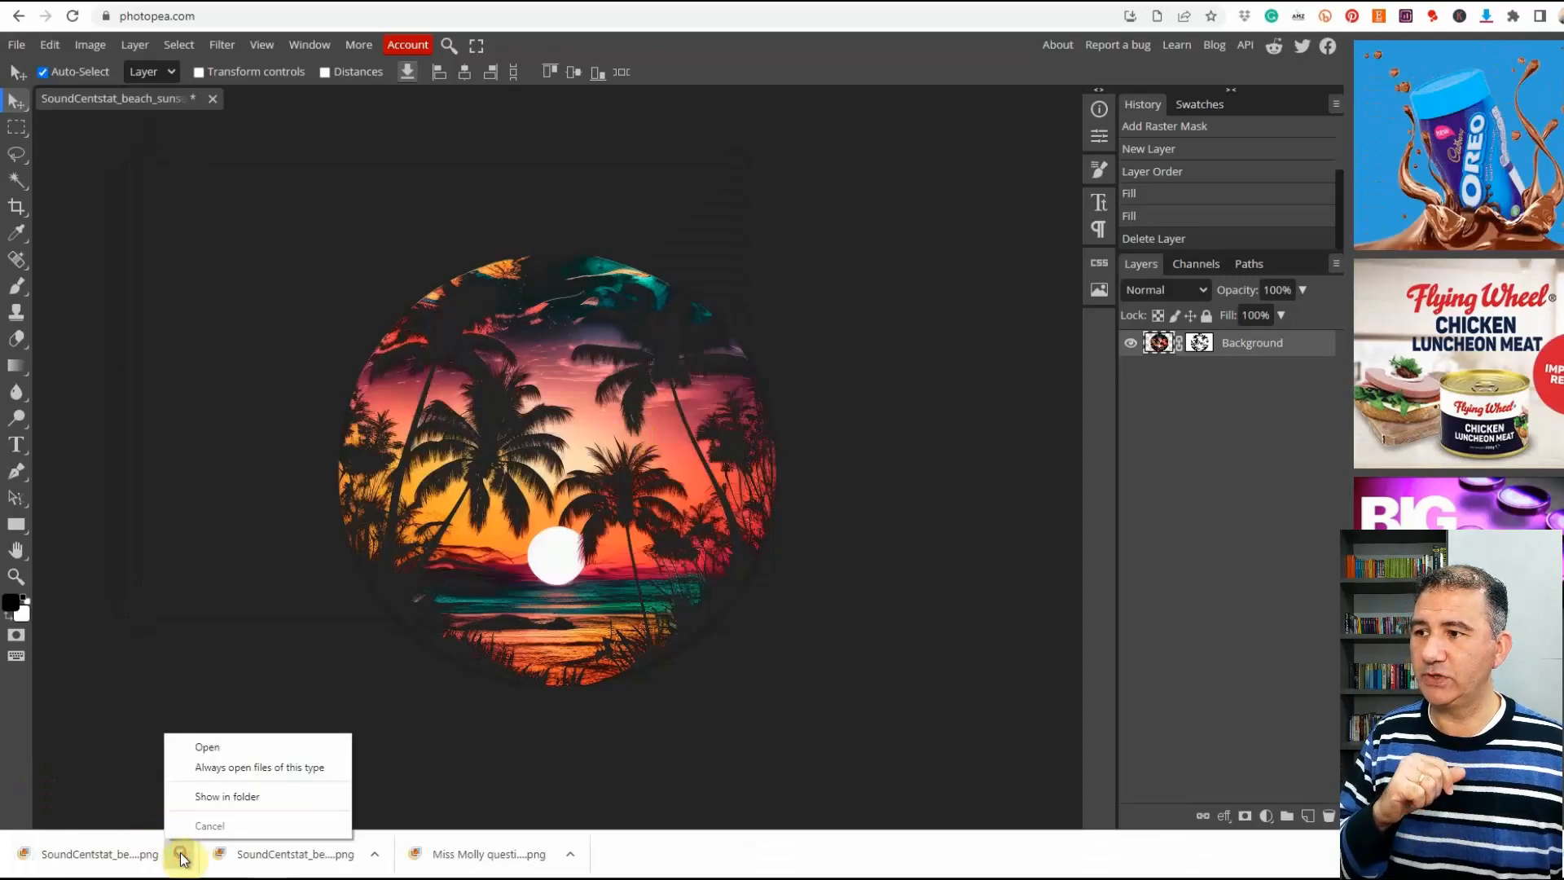
left_click(241, 799)
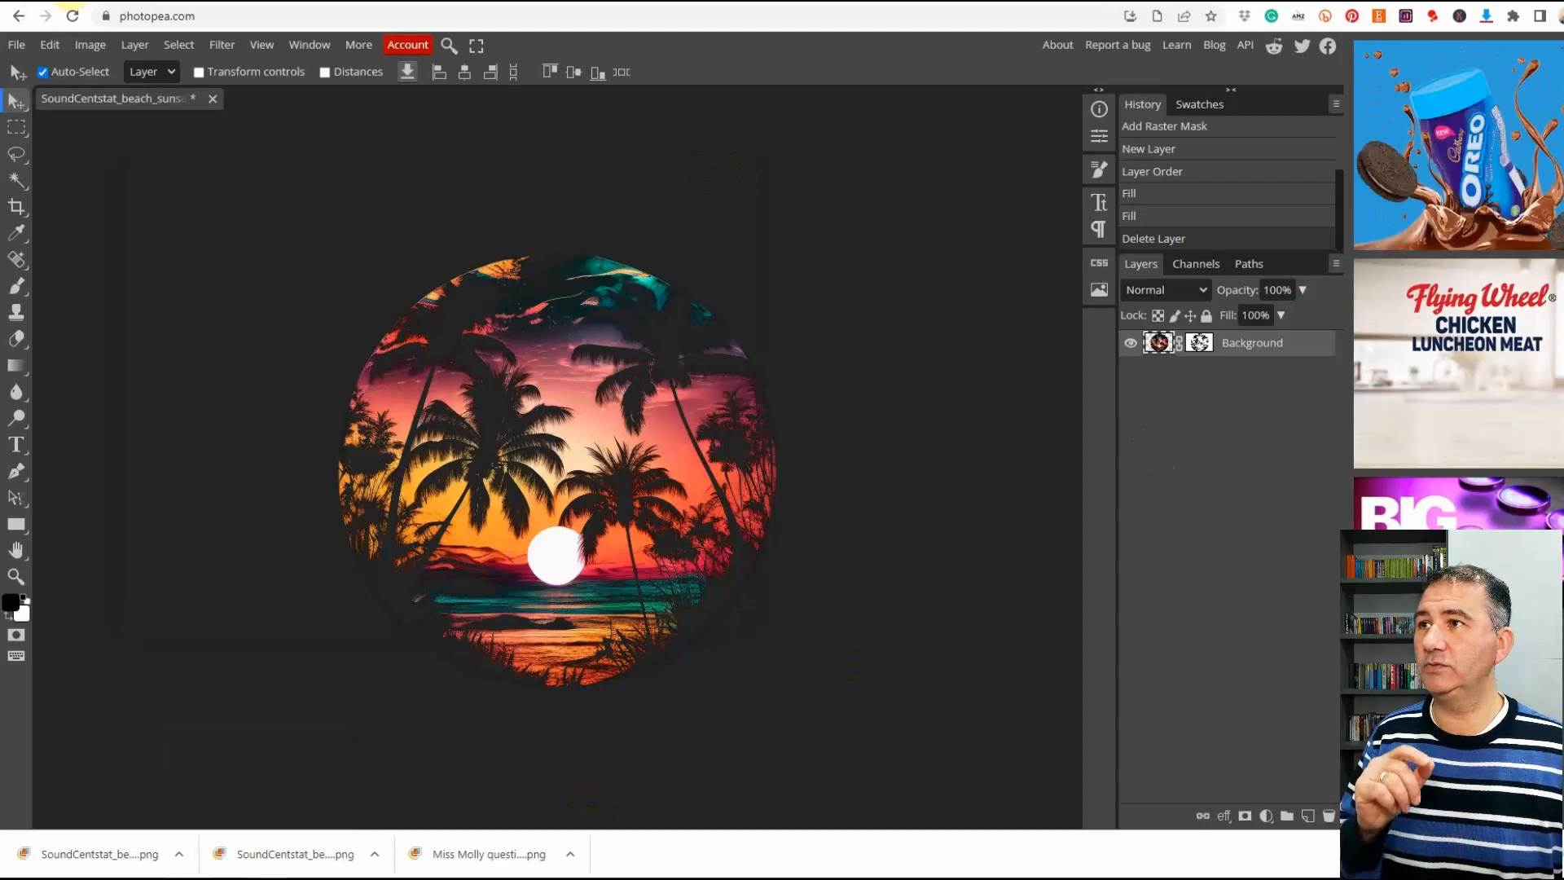
- Switch to Polotno Studio, place the exported PNG on the blank page, and align it to the page's center and middle
left_click(82, 1)
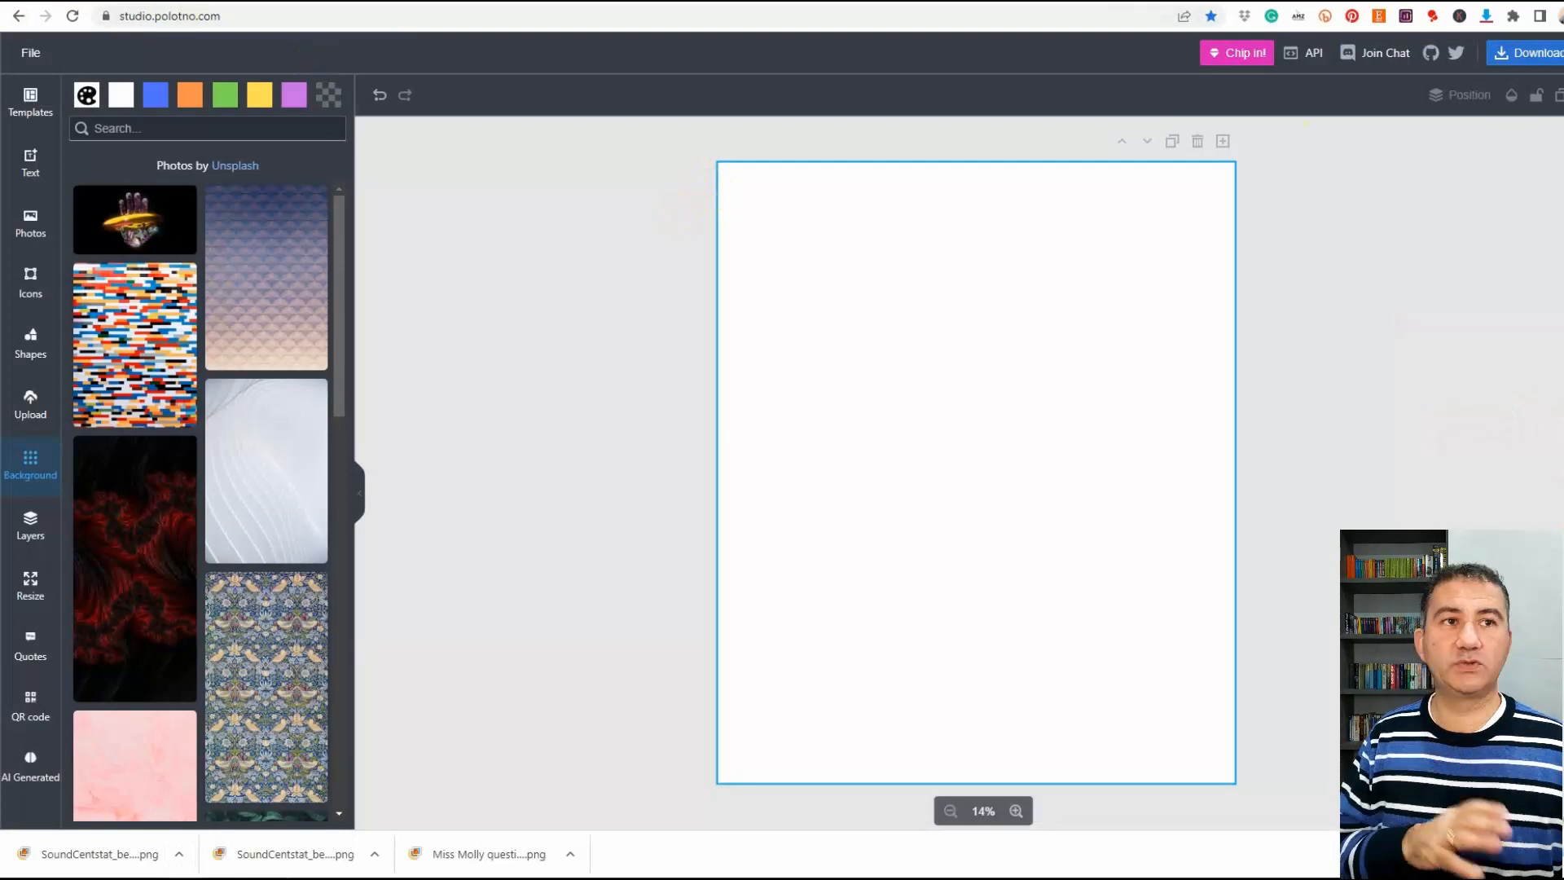
left_click_drag(864, 253, 797, 365)
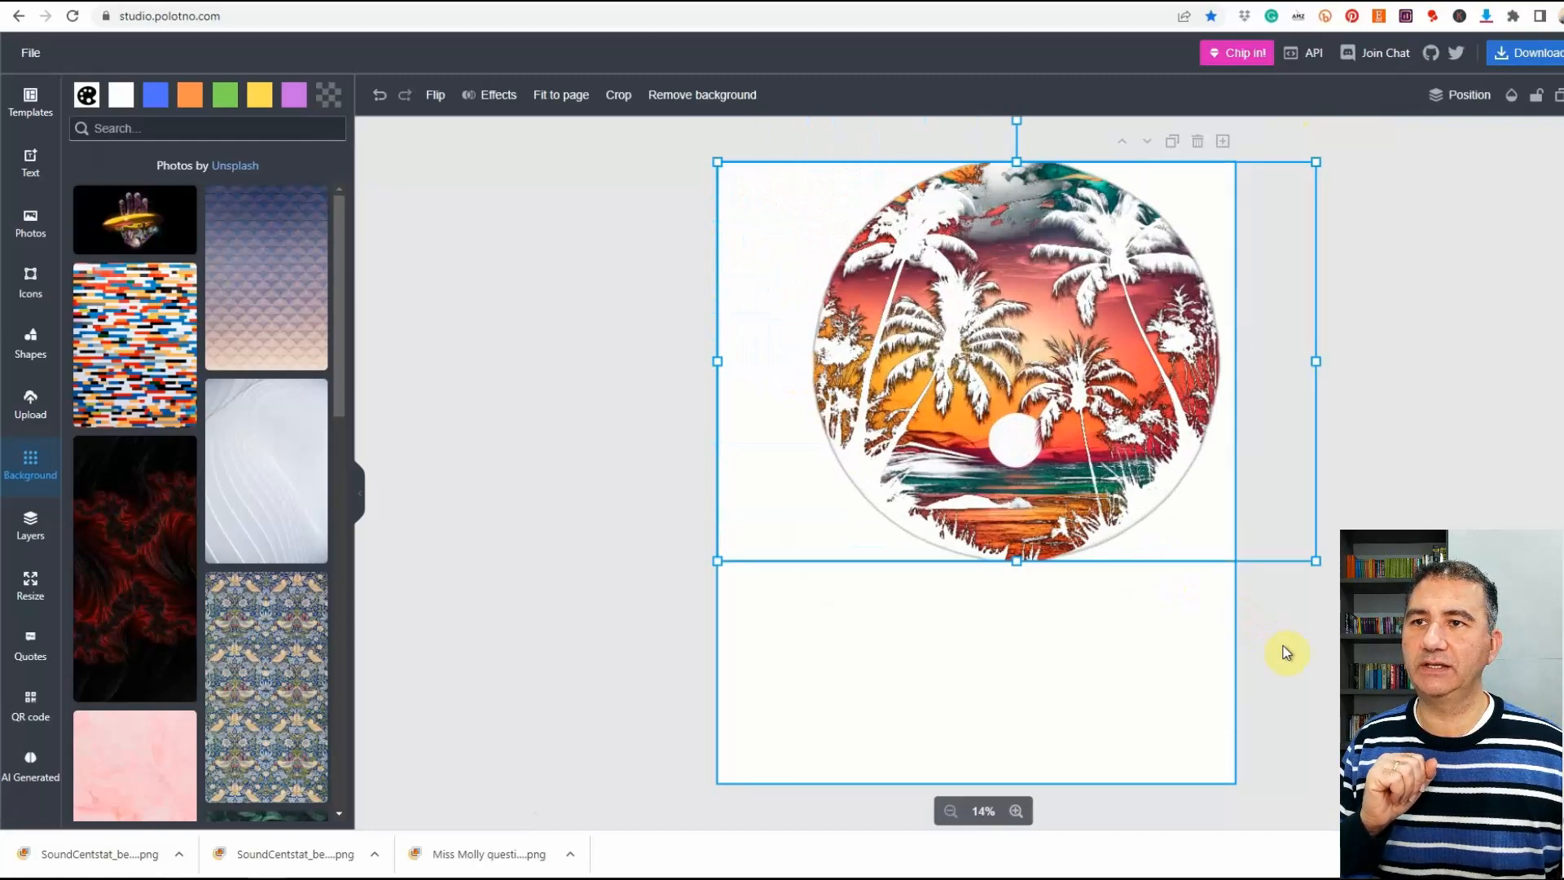
left_click(1462, 95)
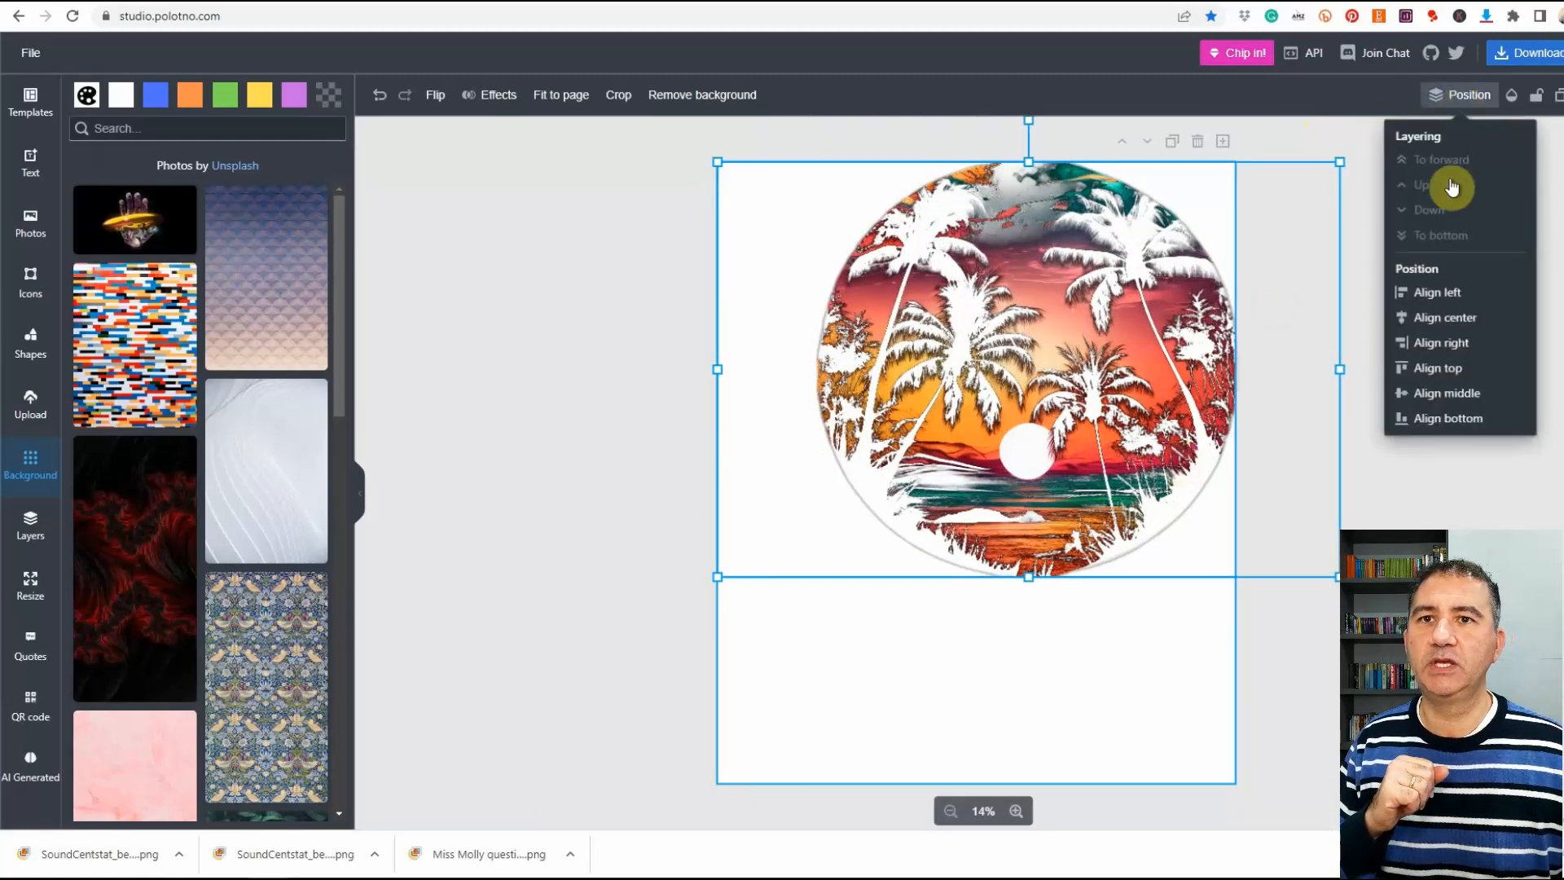
left_click(1436, 317)
left_click(1458, 96)
left_click(1459, 102)
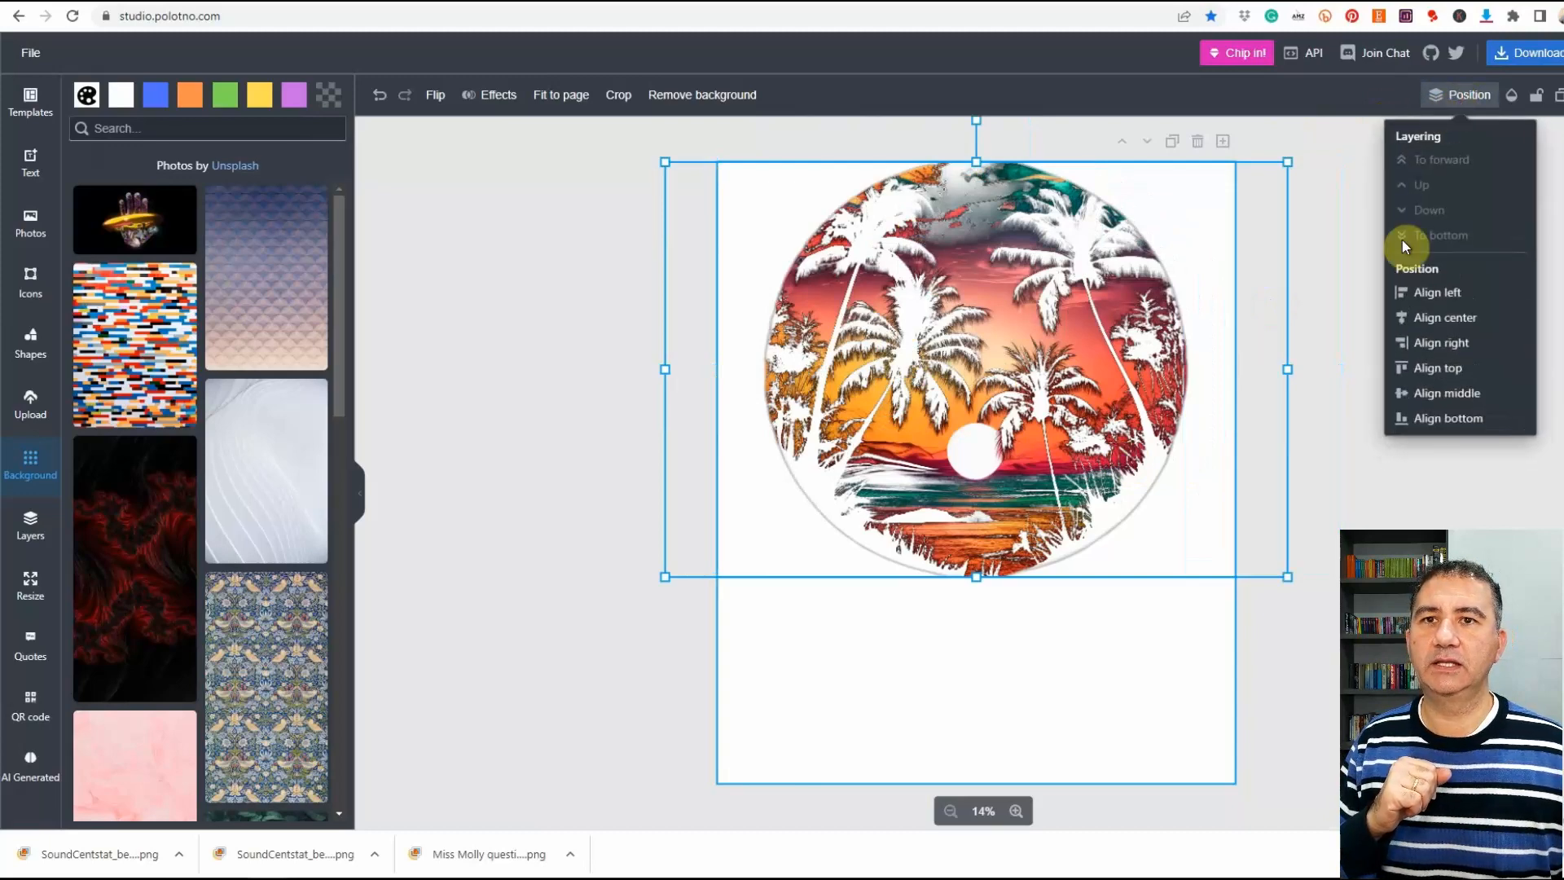
left_click(1418, 399)
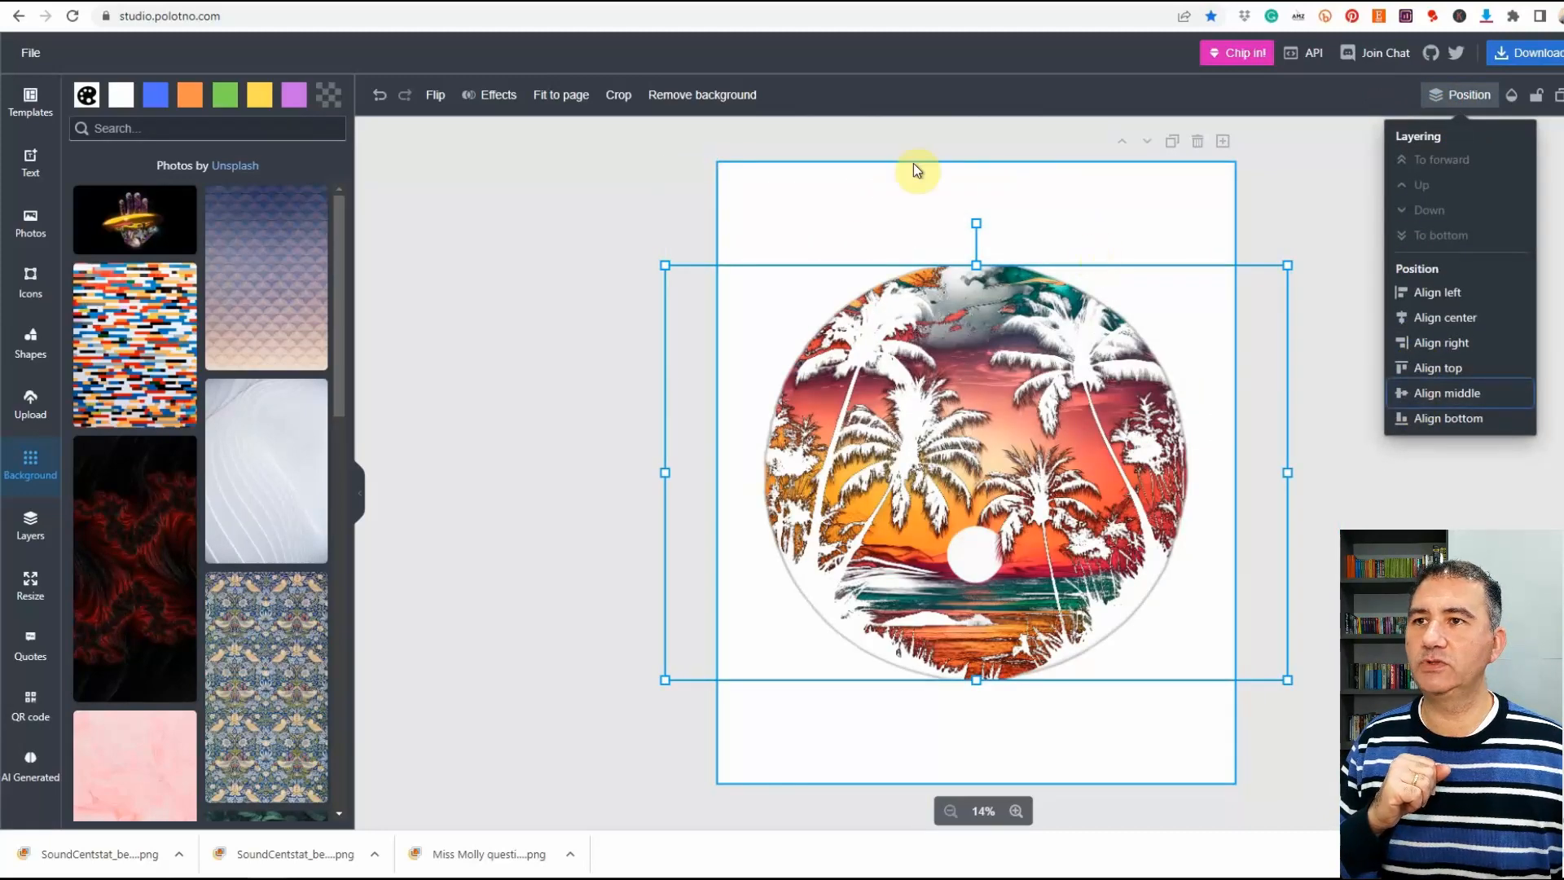
- Set the page background color to black (000000)
left_click(814, 199)
left_click(803, 193)
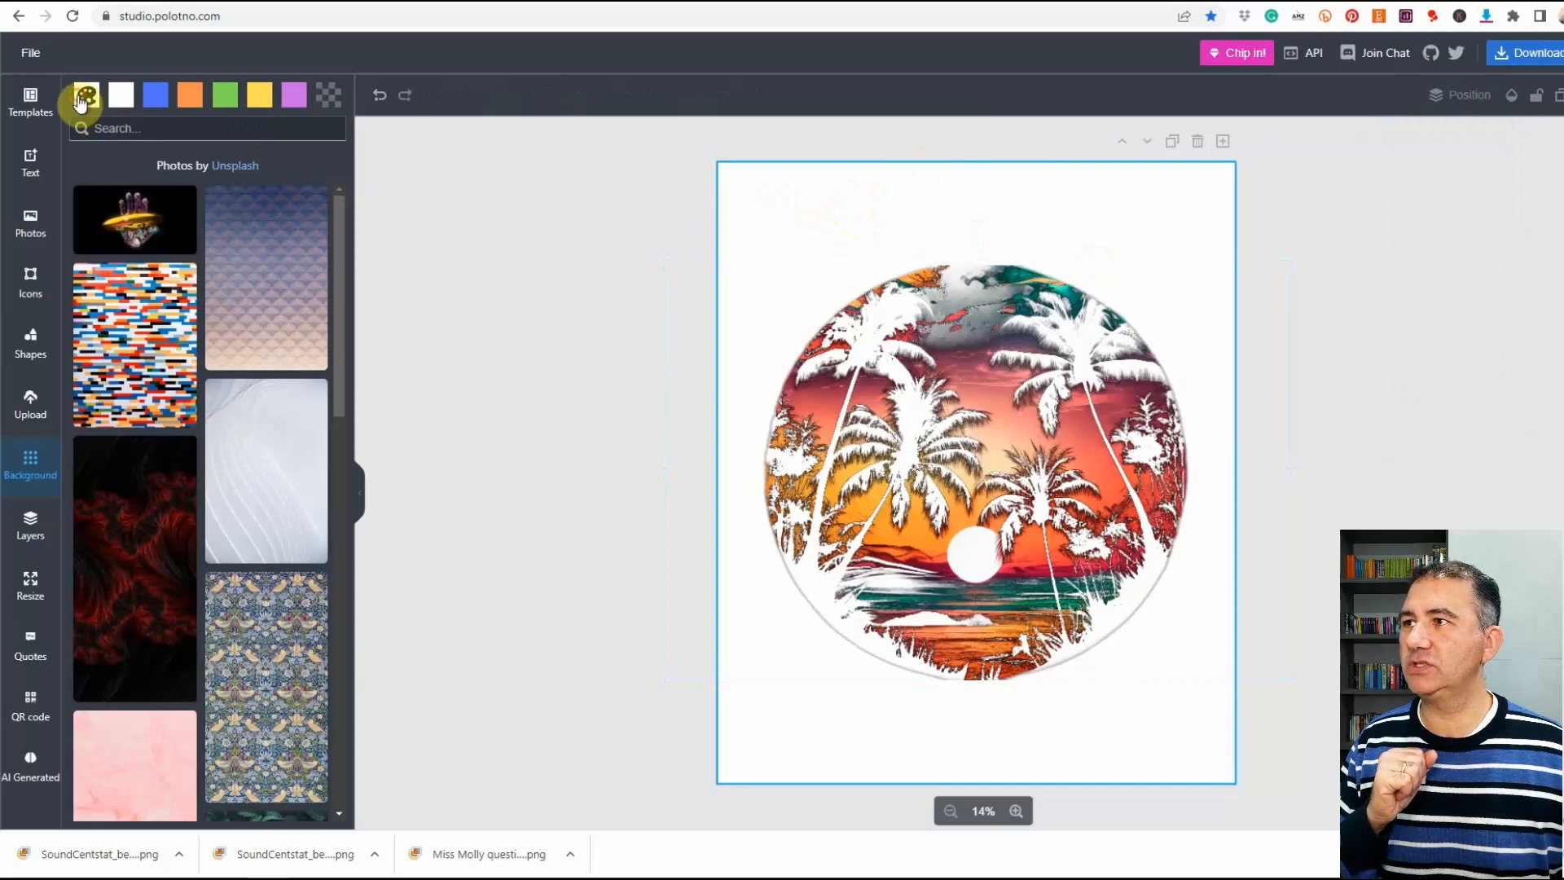
left_click(87, 96)
left_click(193, 266)
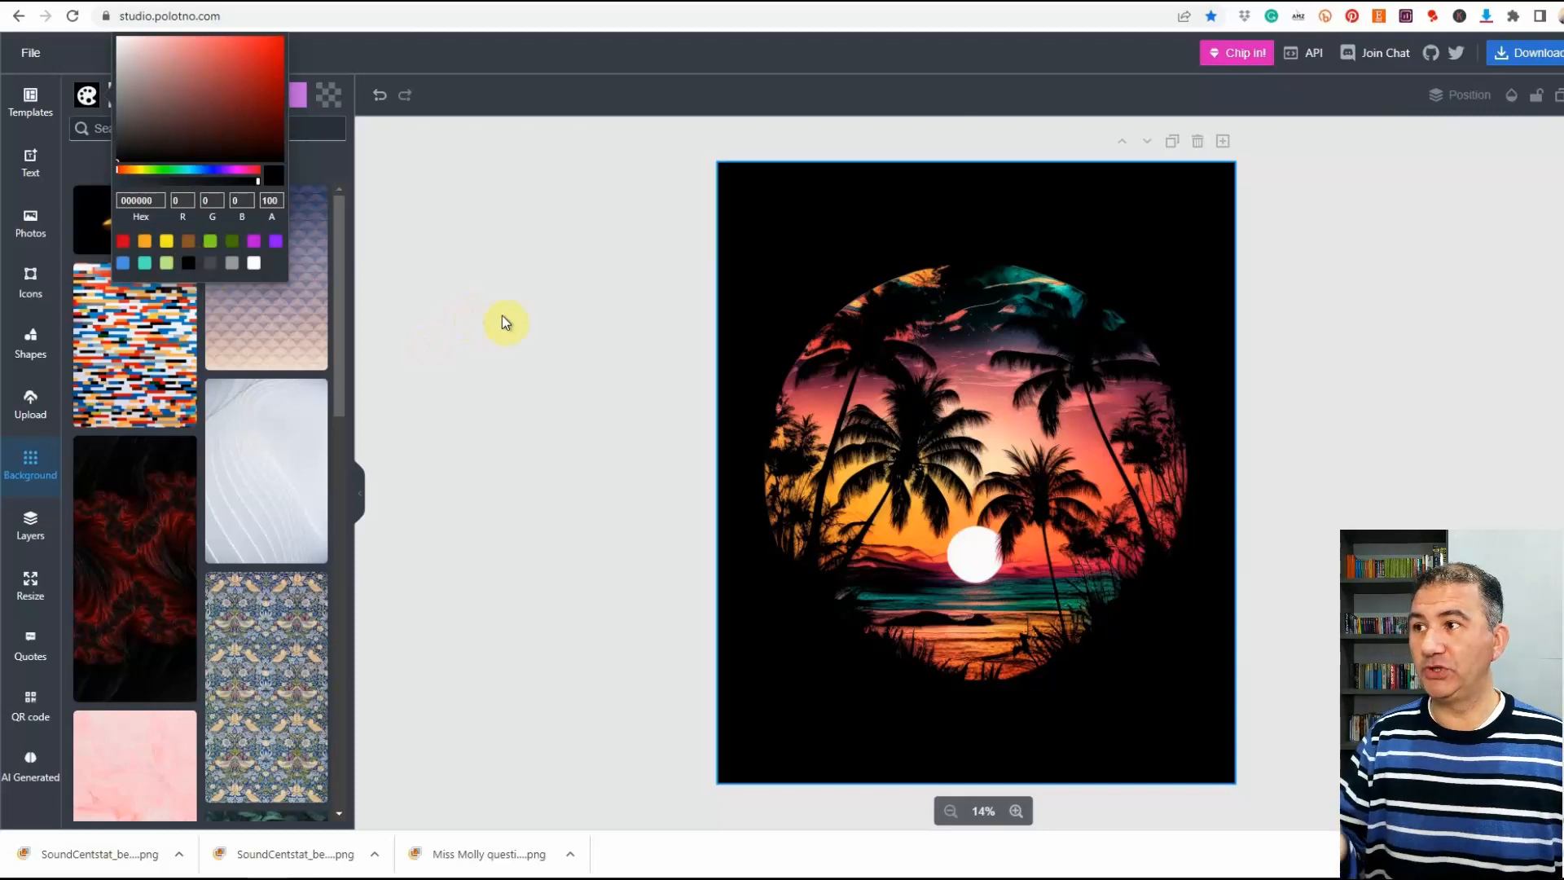
left_click(828, 303)
- Delete the circular sunset artwork from the page and add the pink heart shape in its place
left_click(943, 408)
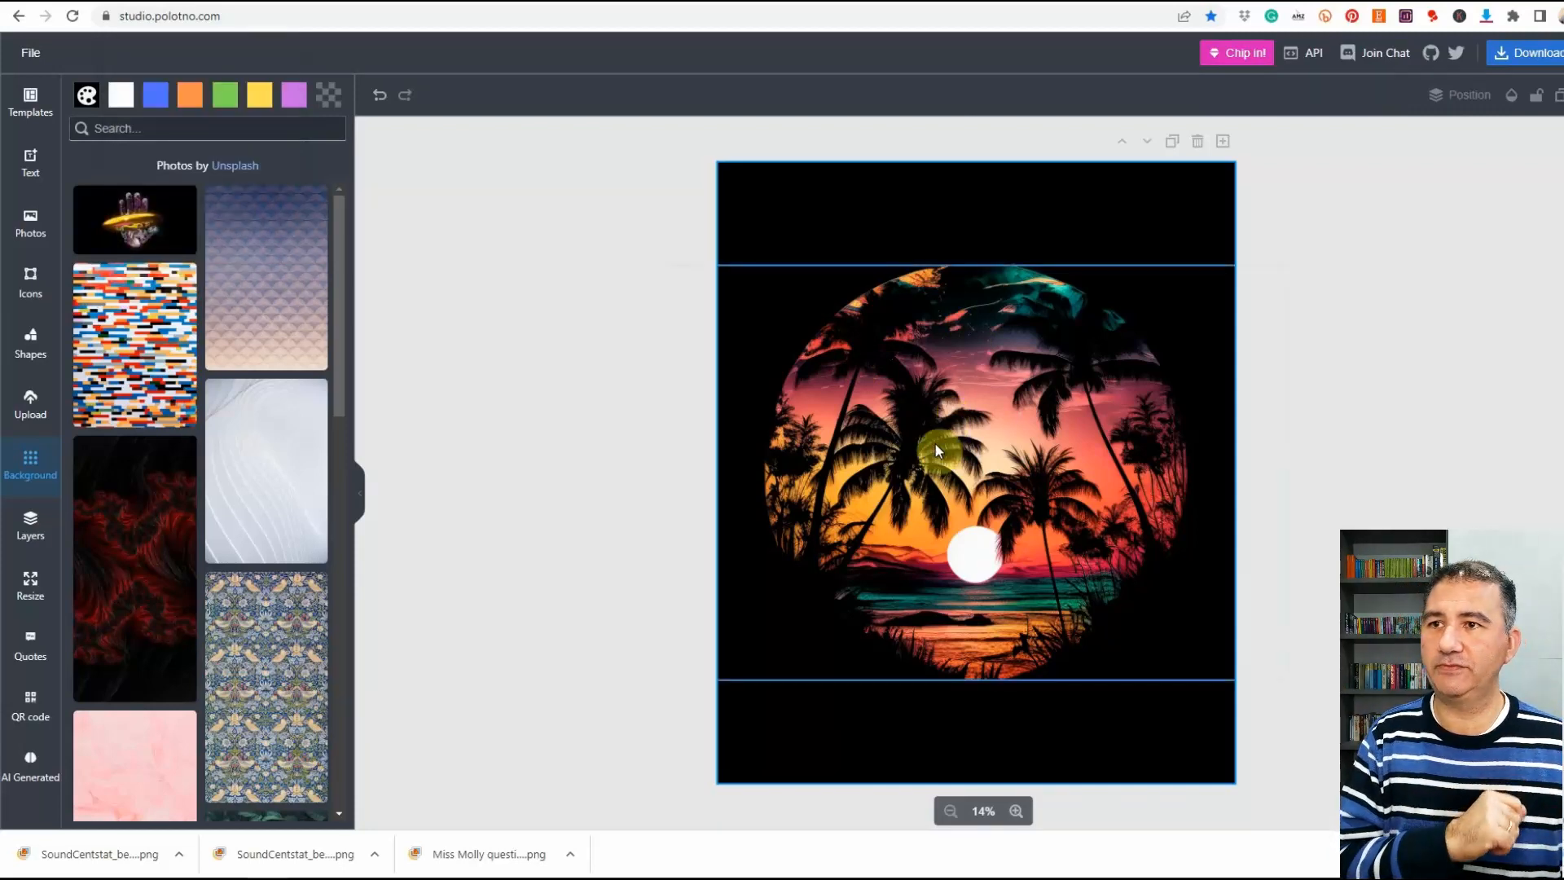
key("Delete")
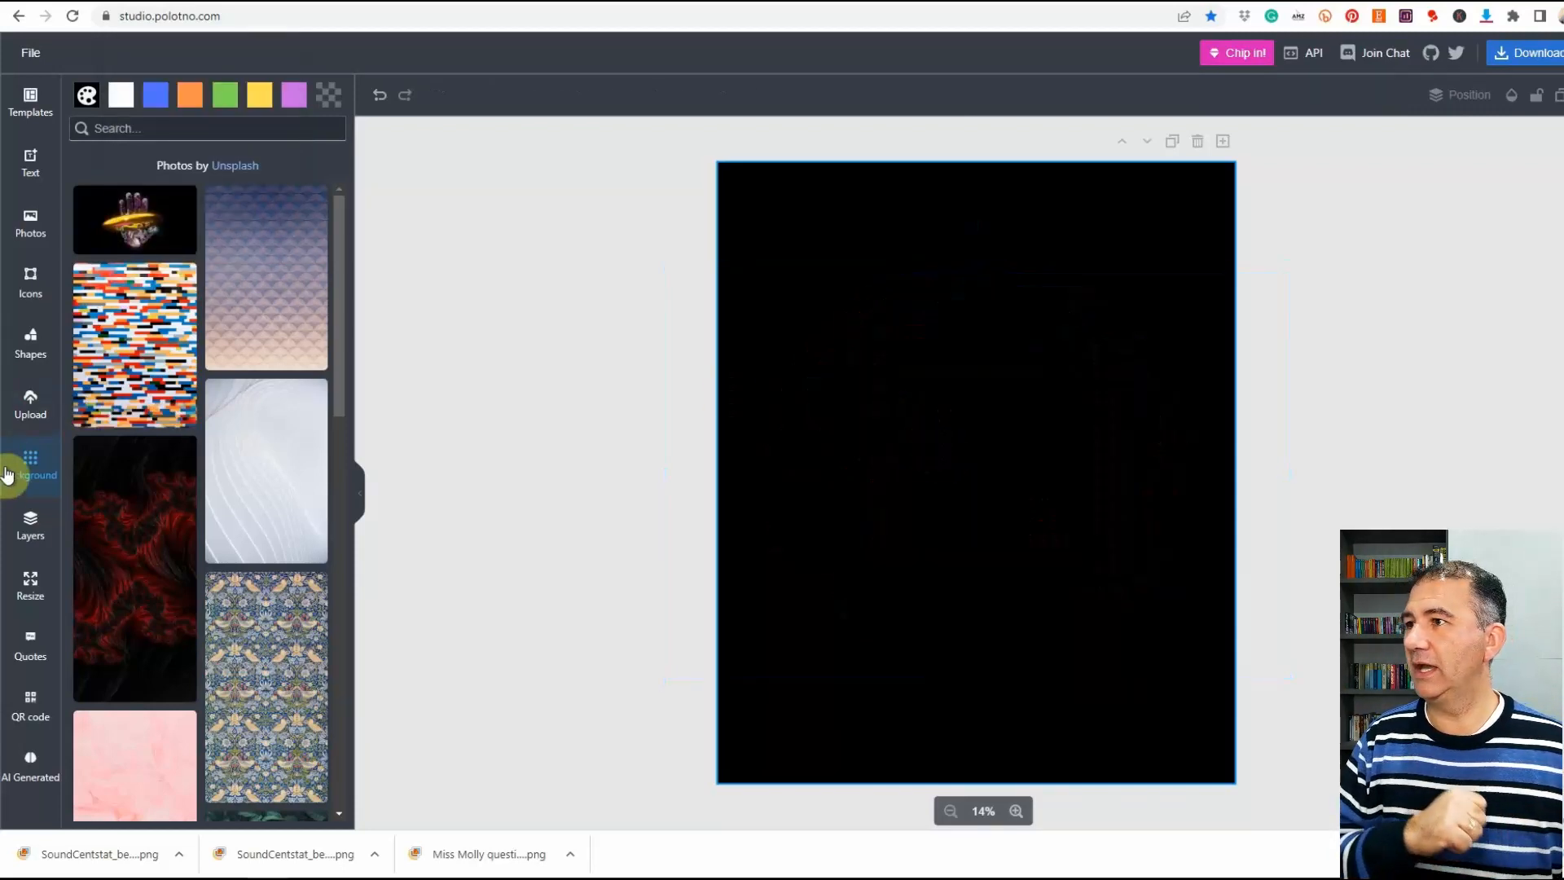
left_click(47, 343)
scroll(204, 493, "down", 2)
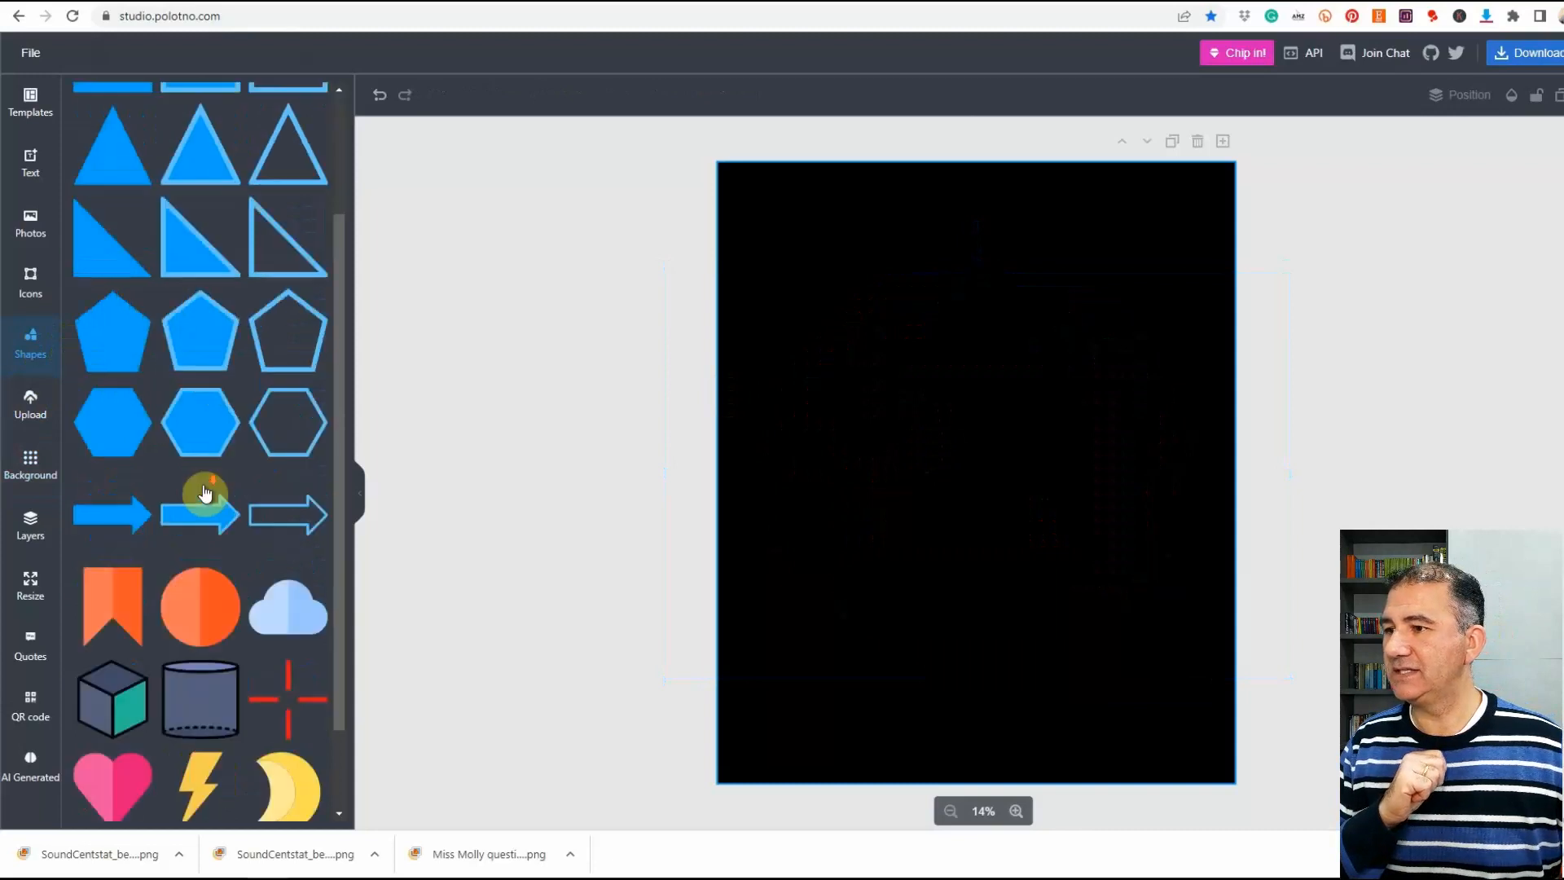
scroll(206, 494, "down", 2)
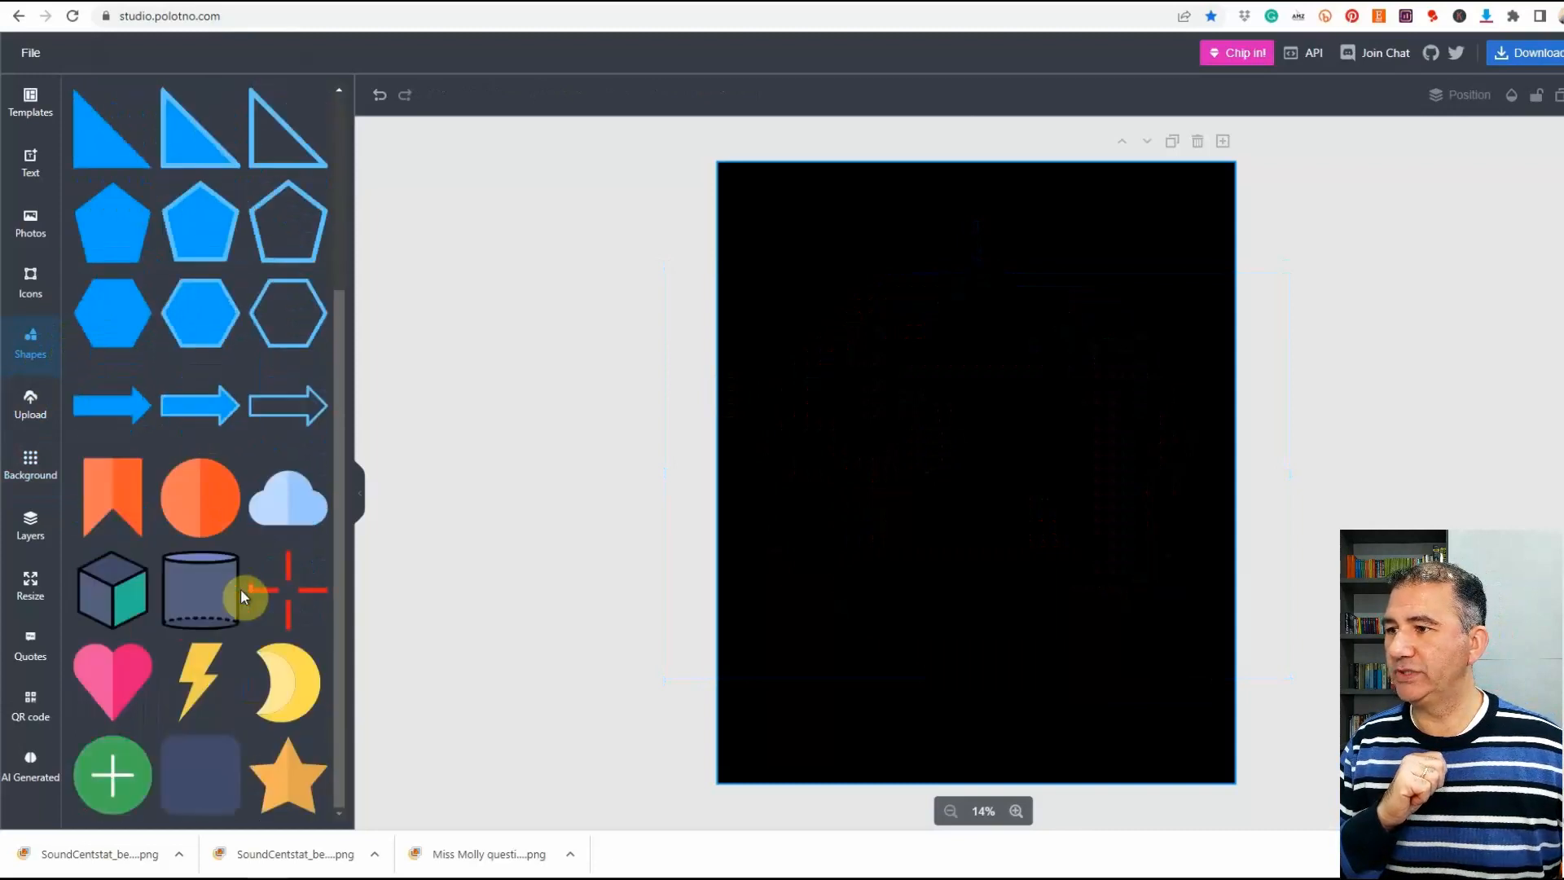
left_click(112, 682)
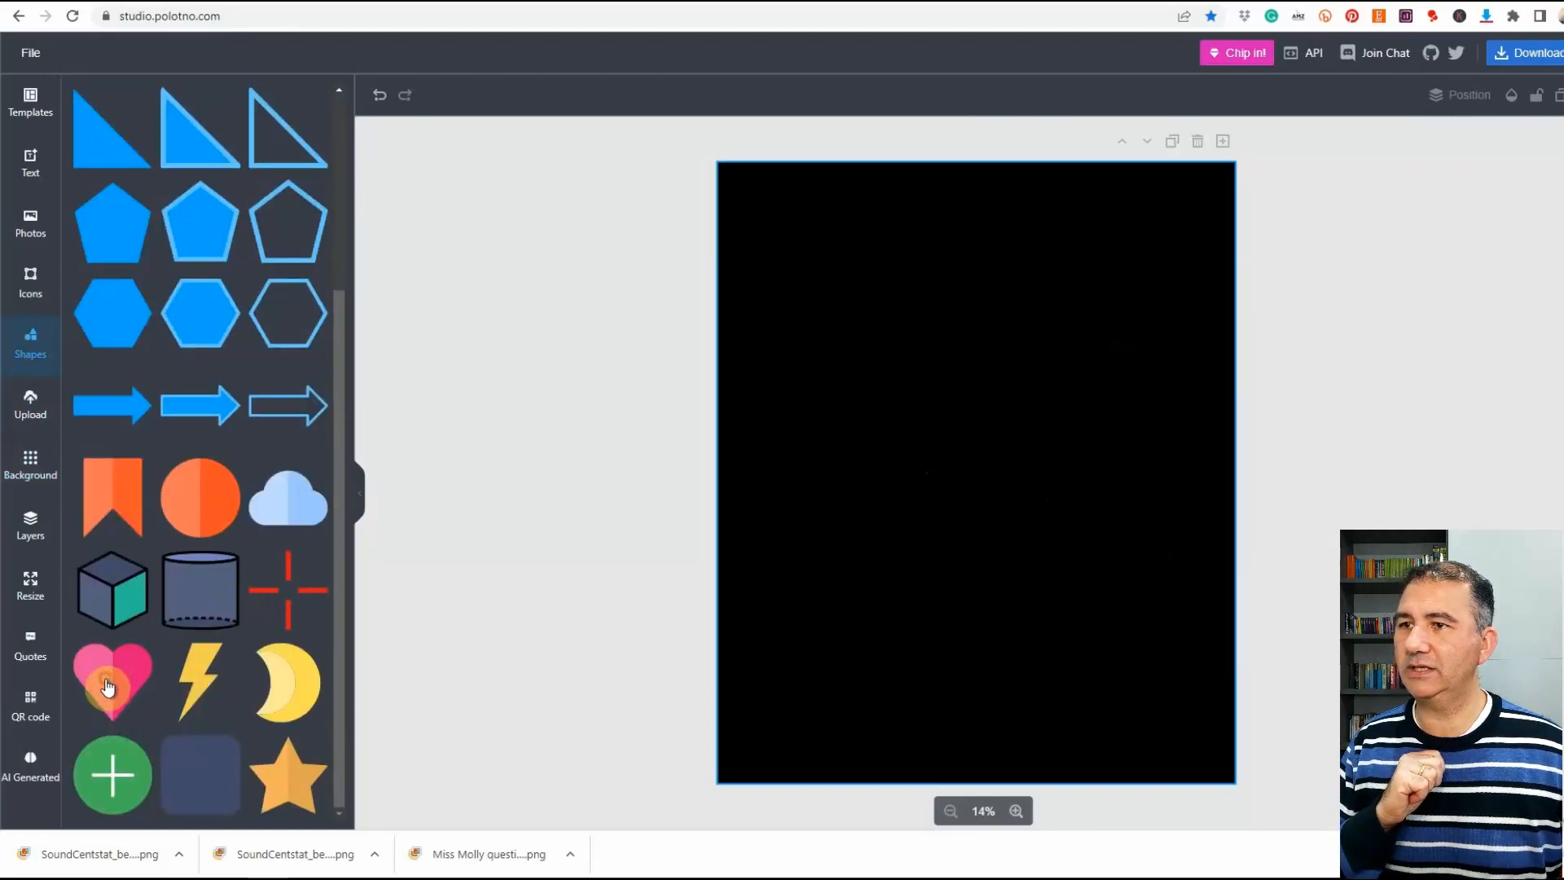
left_click(899, 387)
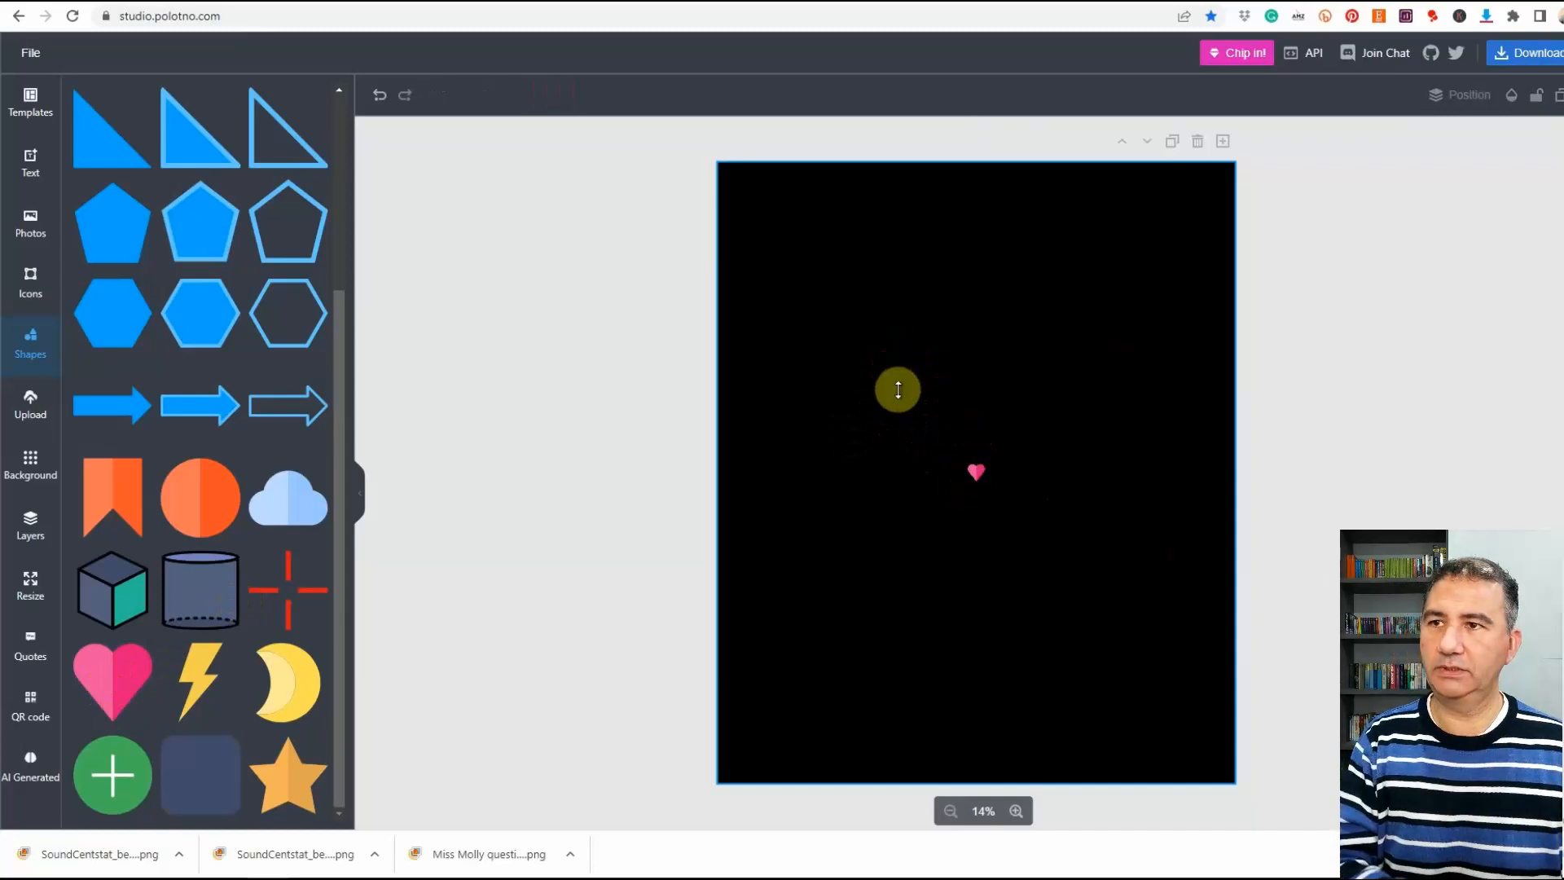
- Enlarge the heart to nearly the full page width and align it to the page's center and middle
left_click(975, 476)
left_click_drag(990, 452, 1197, 253)
left_click_drag(963, 484, 688, 713)
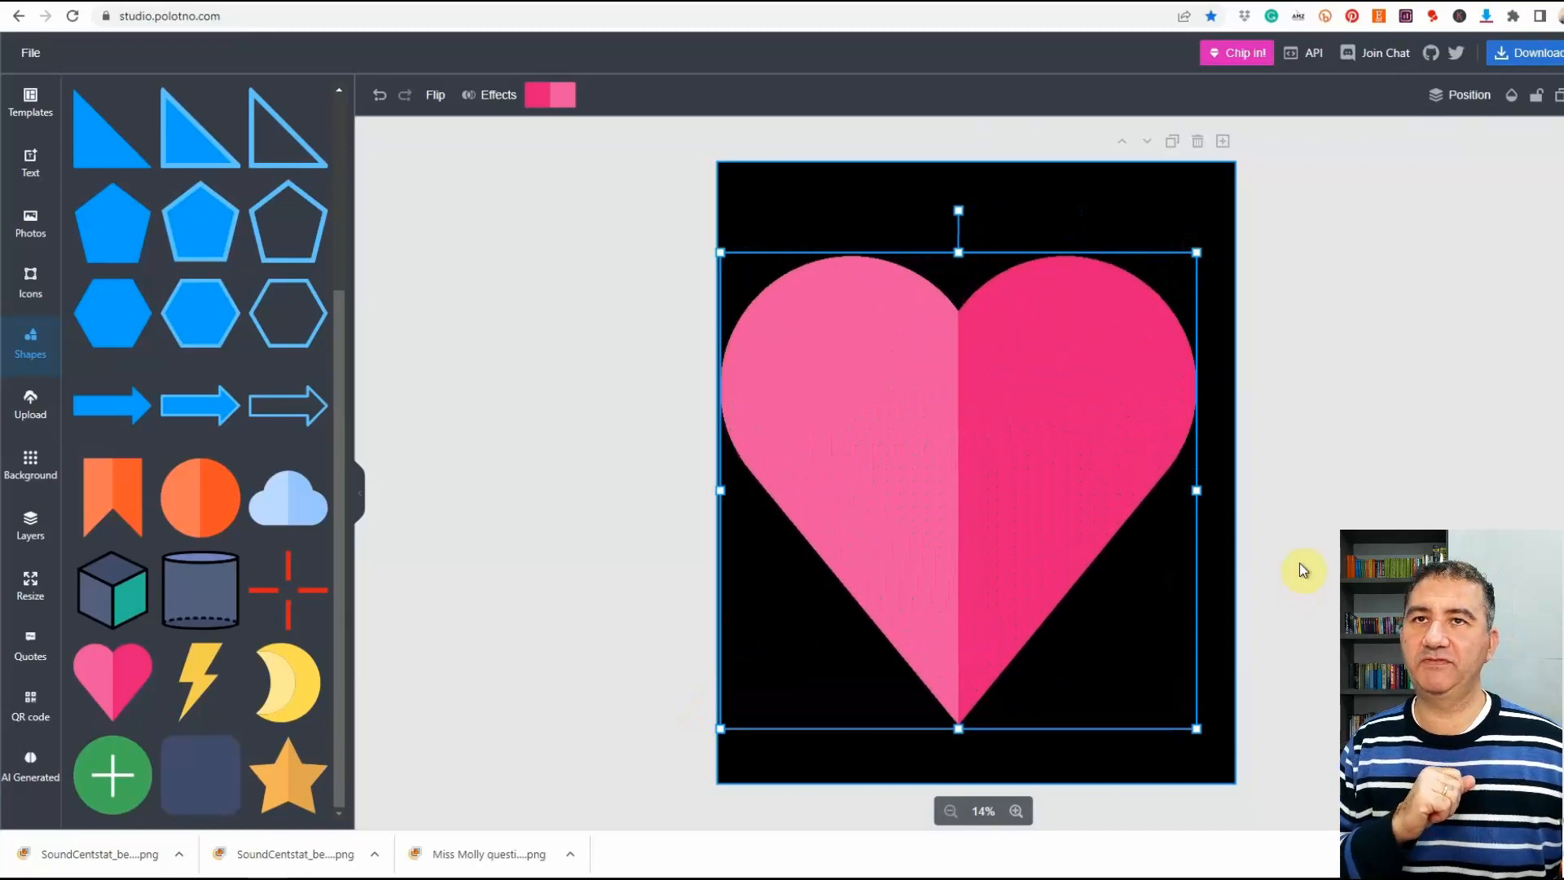
left_click(1469, 96)
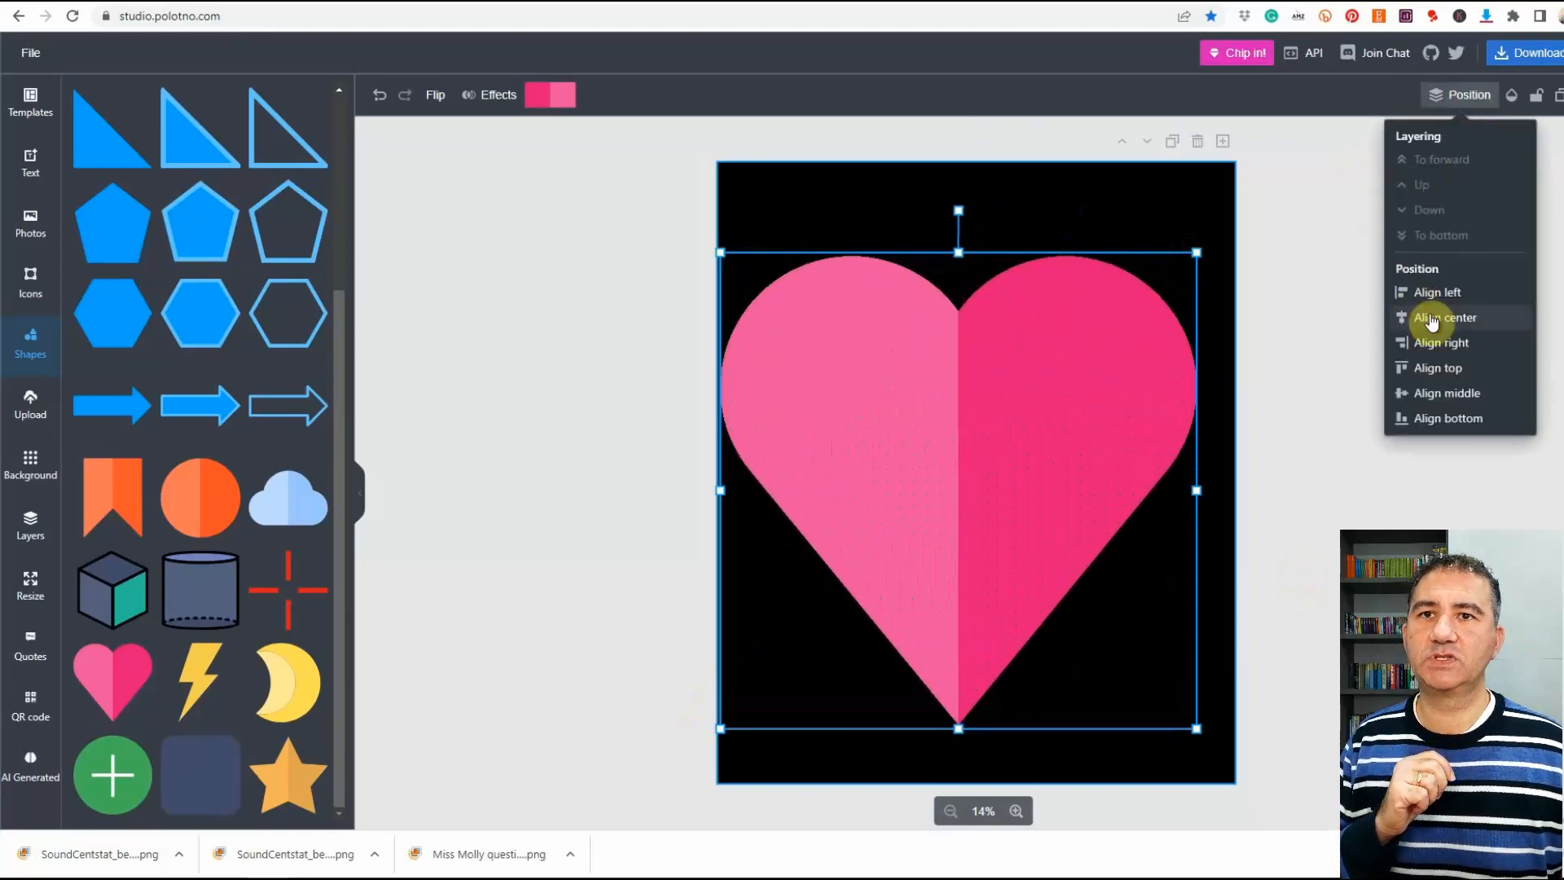
left_click(1431, 317)
left_click(1433, 396)
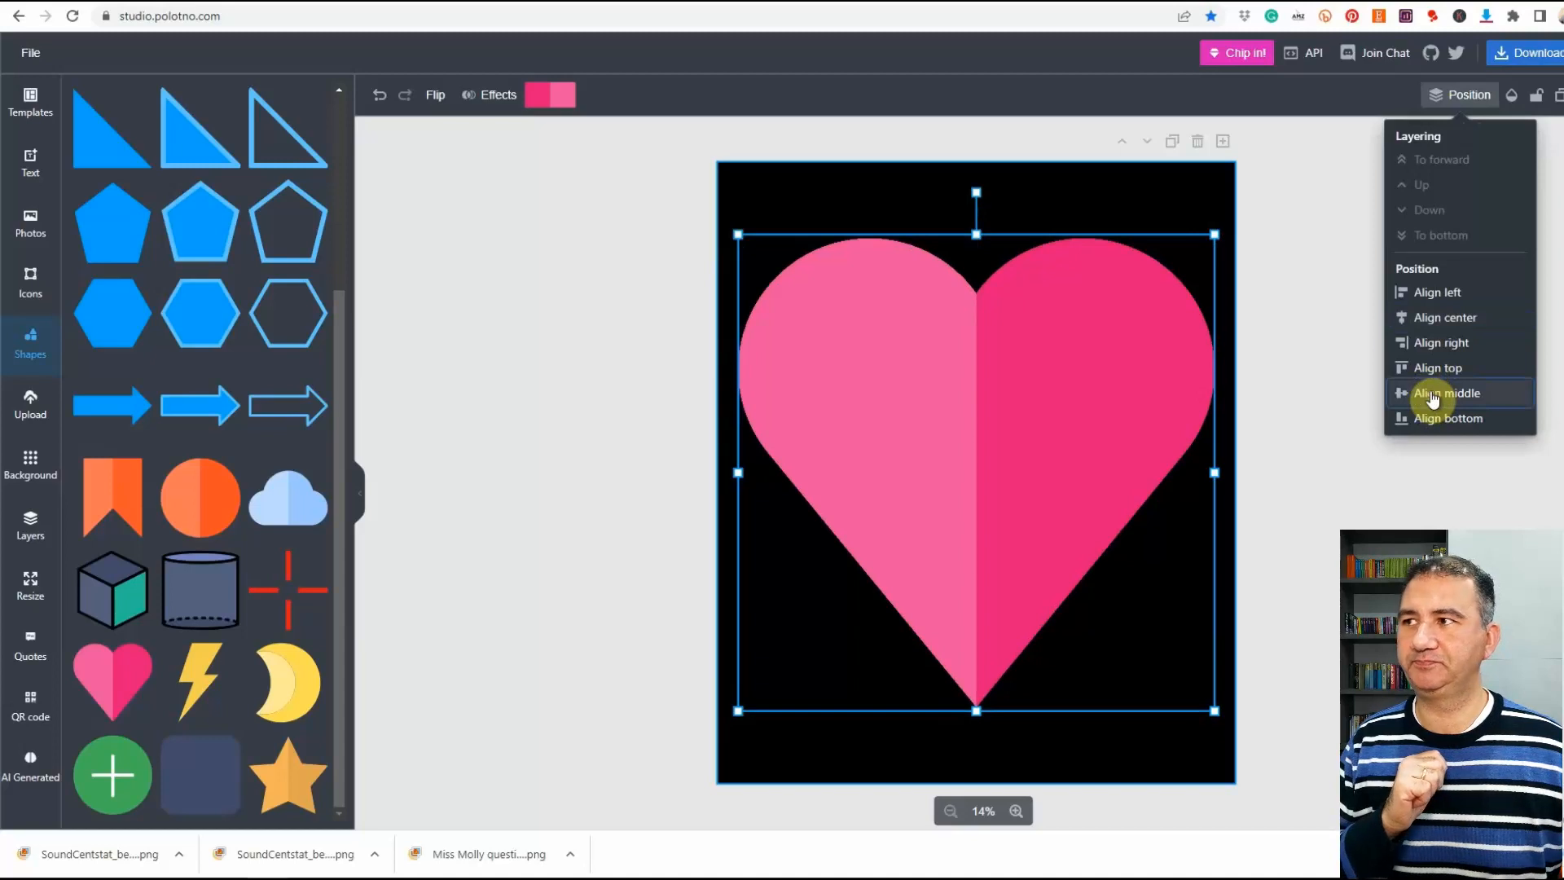
- Upload the transparent sunset PNG, copying it into the Sample for Photopea folder, and fill the heart shape with it
left_click(28, 414)
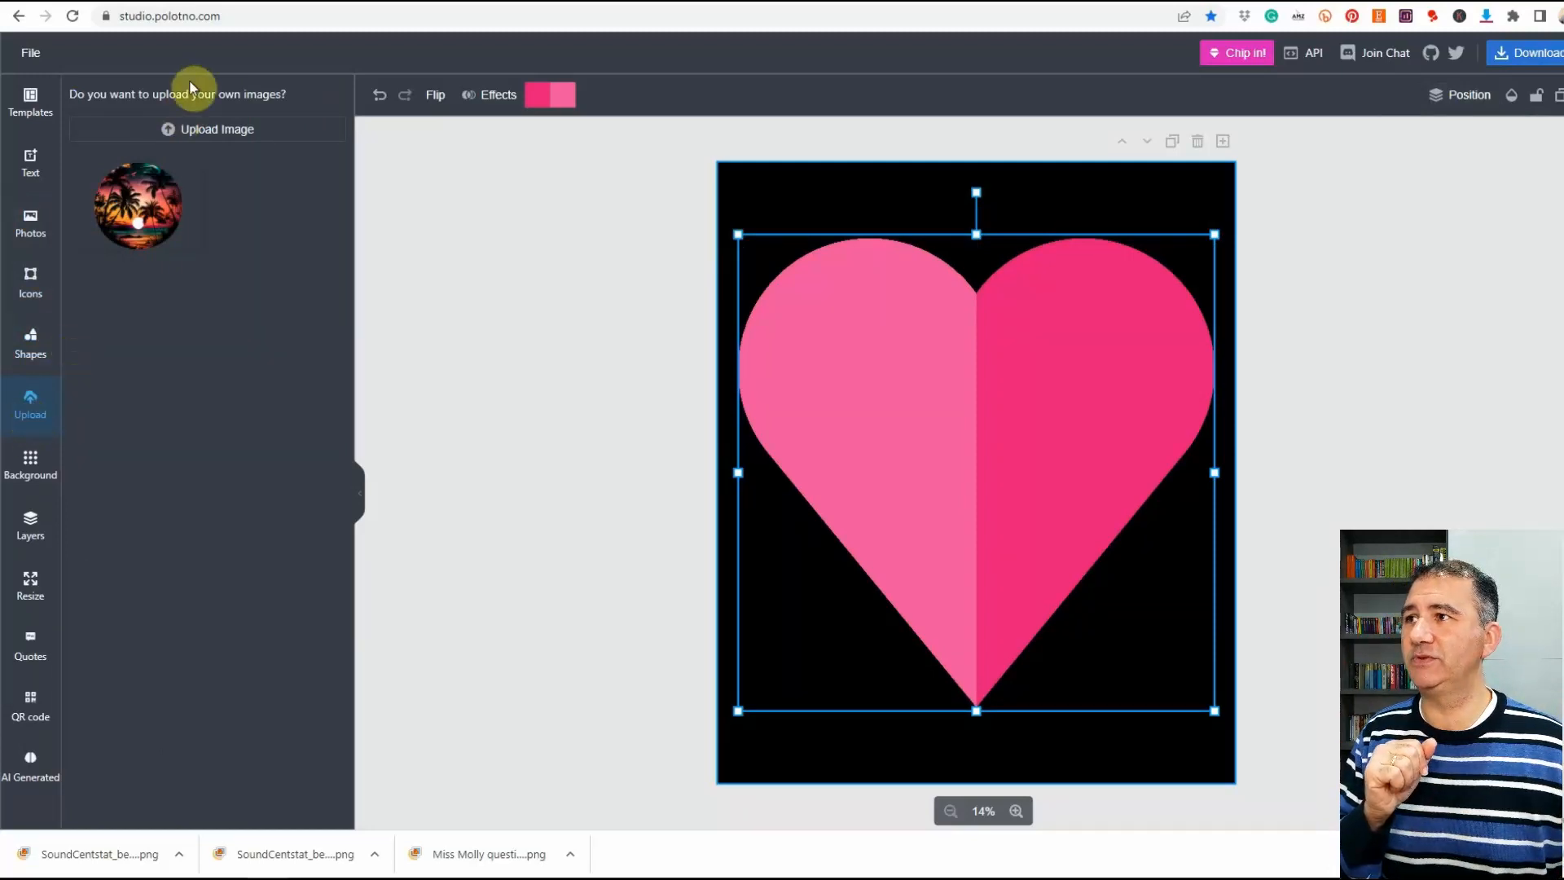
left_click(204, 137)
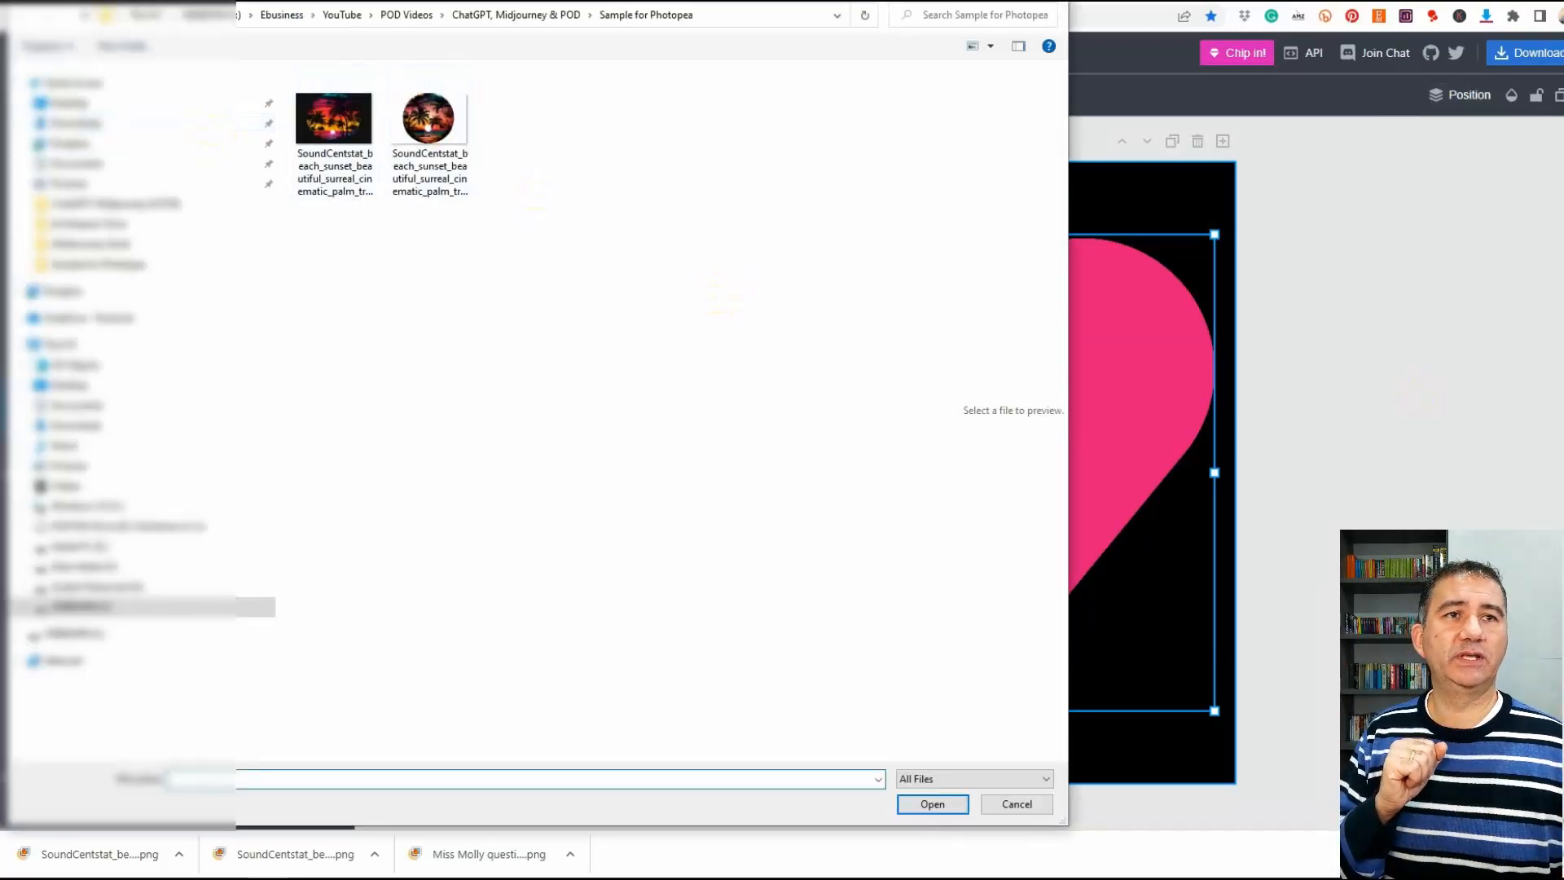
left_click_drag(985, 331, 560, 403)
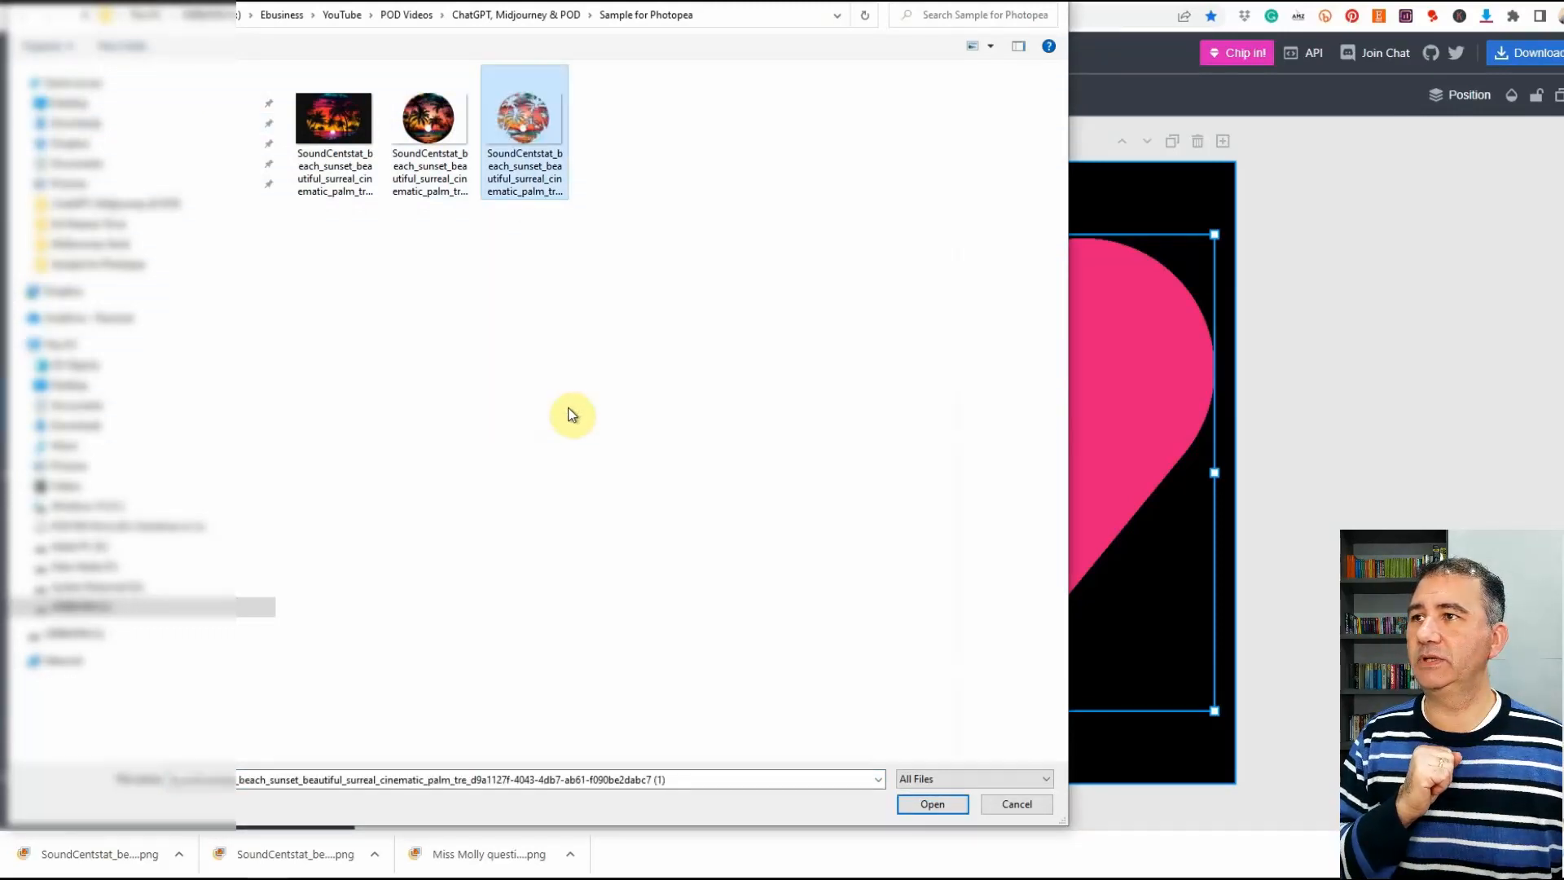
left_click(929, 804)
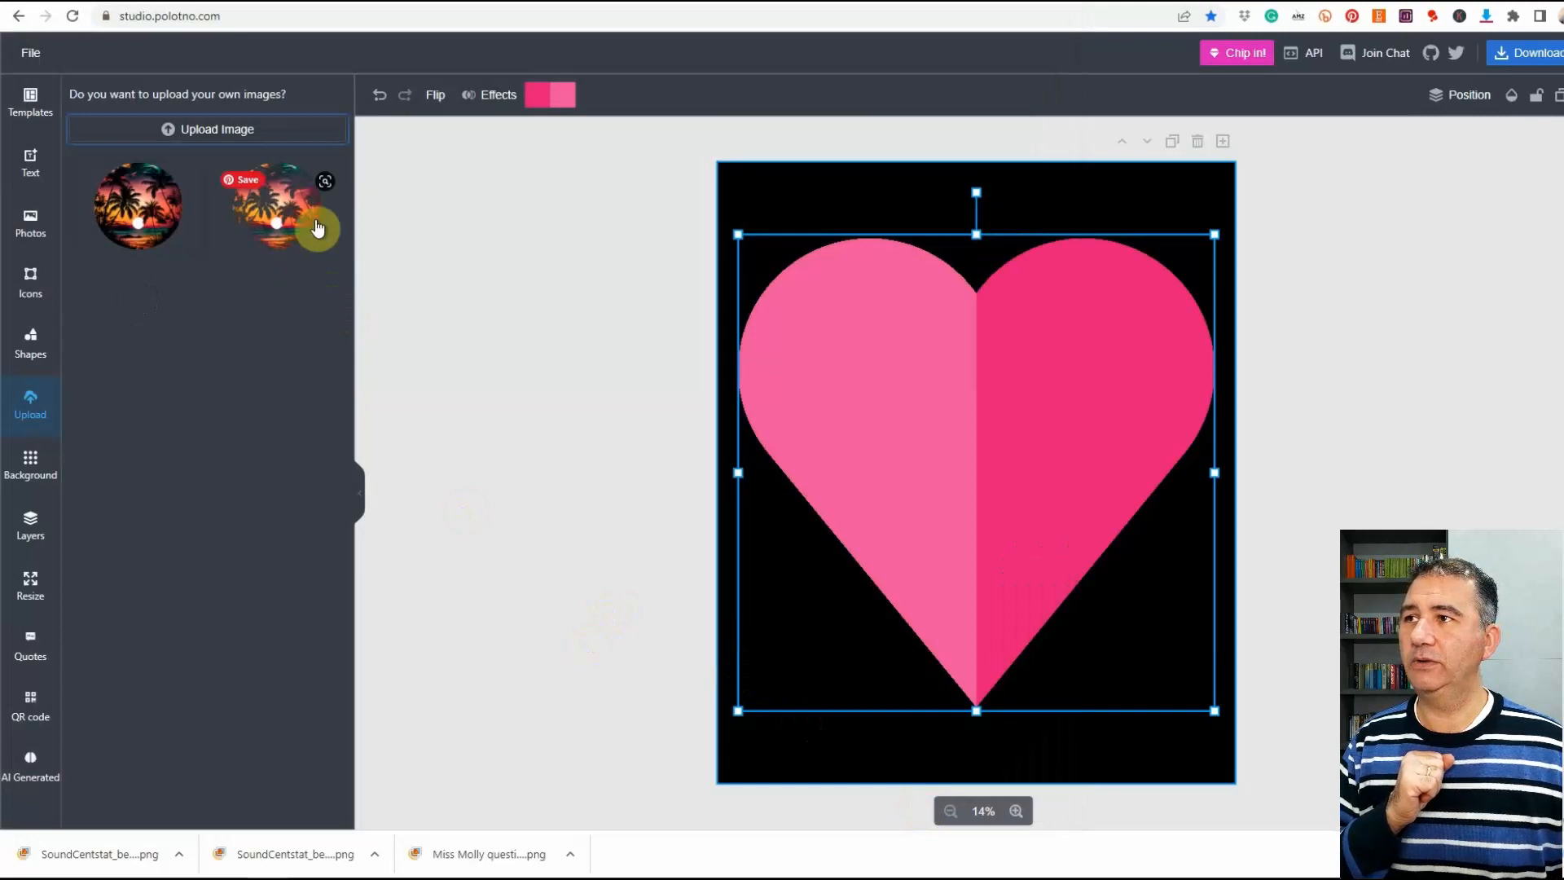
left_click_drag(313, 224, 796, 377)
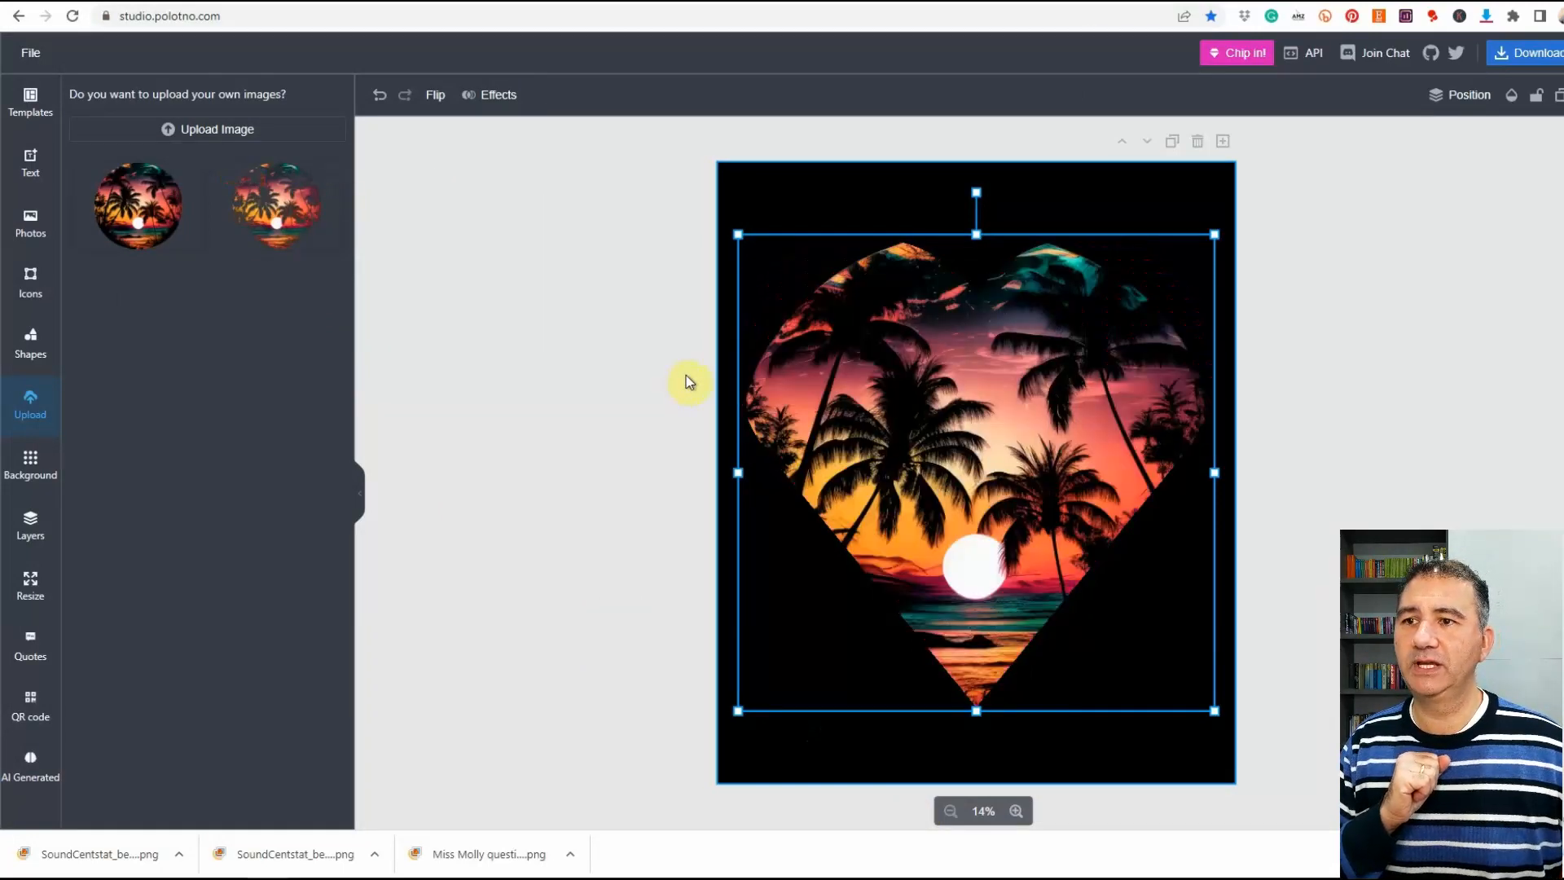
left_click(688, 382)
- Open the collection of shapes
left_click(30, 342)
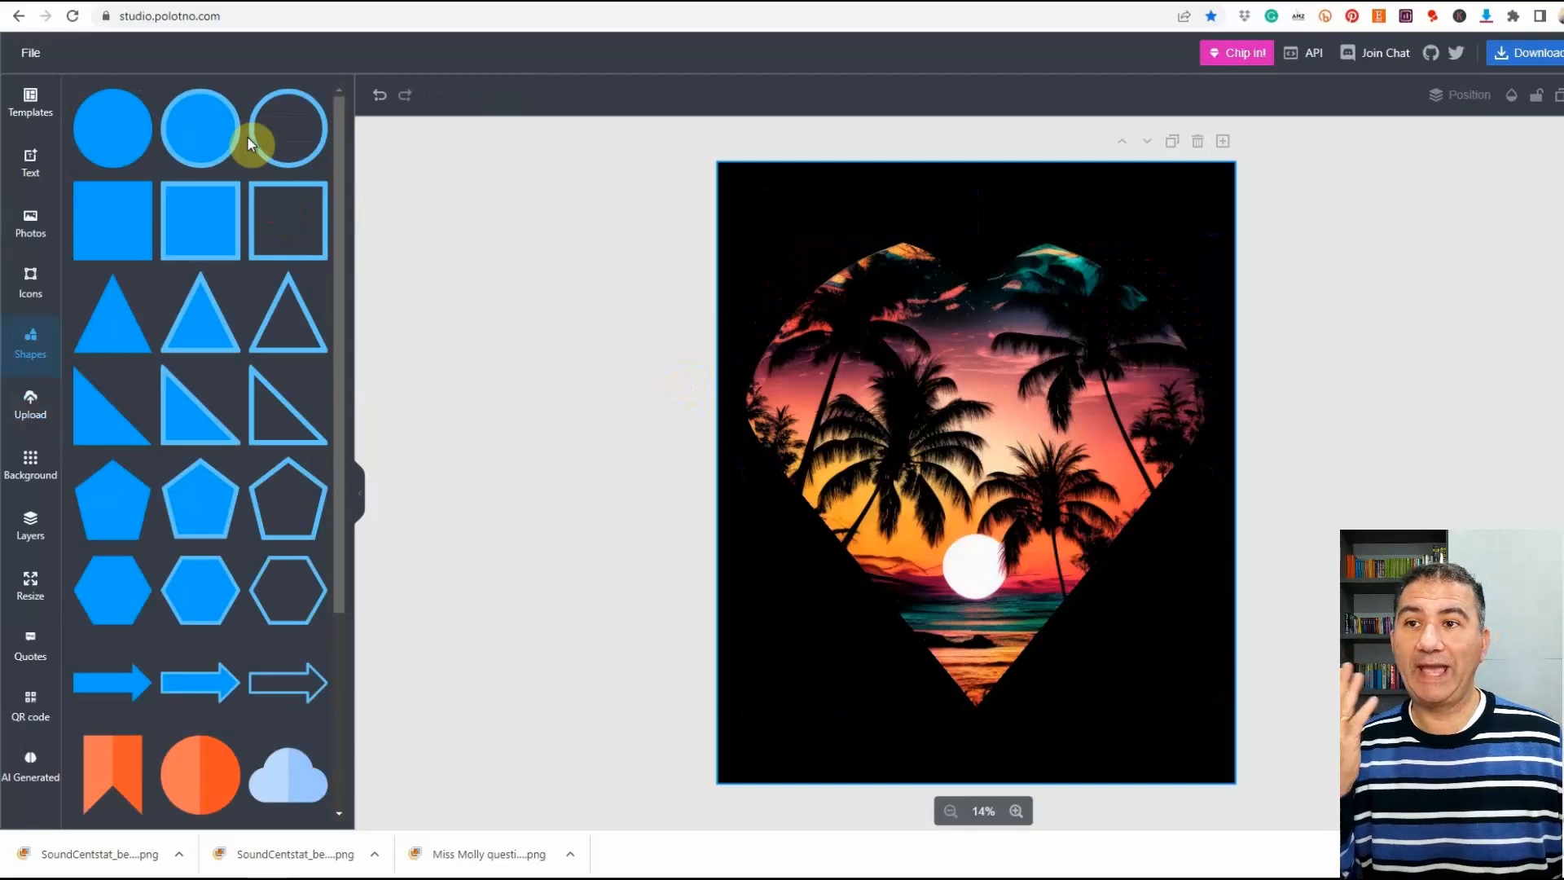